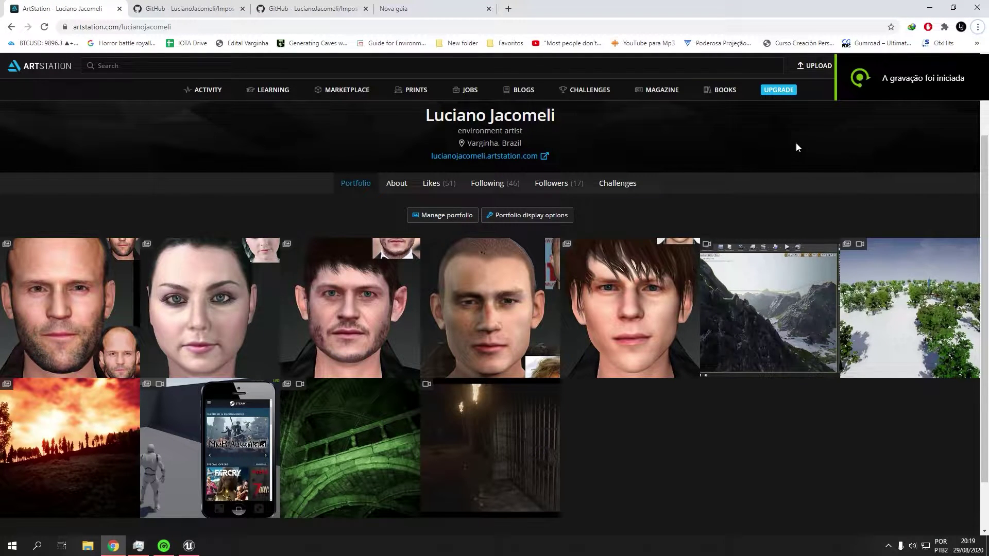
Scroll the profile's Portfolio grid to find the green tree-field Impostor Foliage UE4 thumbnail
{"action": "scroll", "coordinate": [786, 155], "scroll_direction": "up", "scroll_amount": 2}
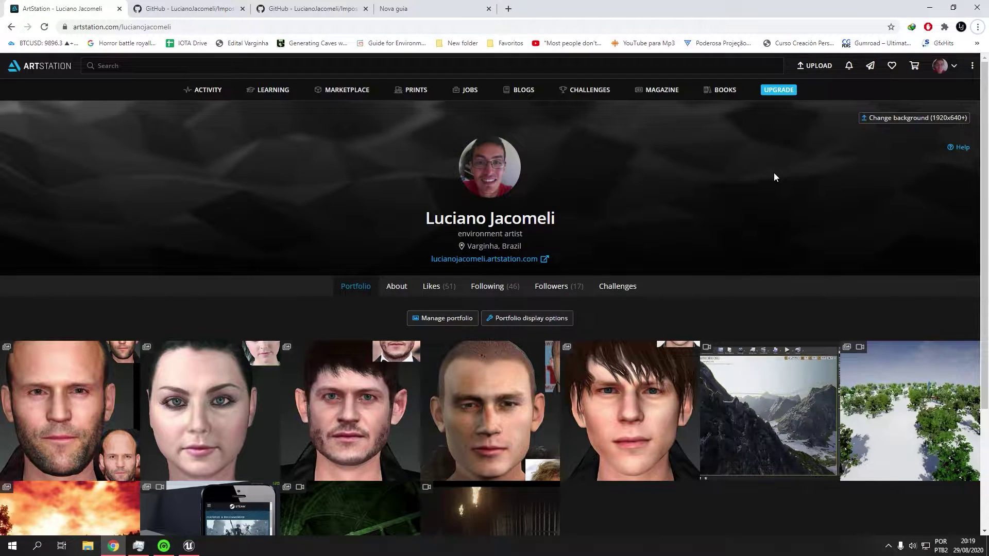
{"action": "scroll", "coordinate": [742, 205], "scroll_direction": "down", "scroll_amount": 2}
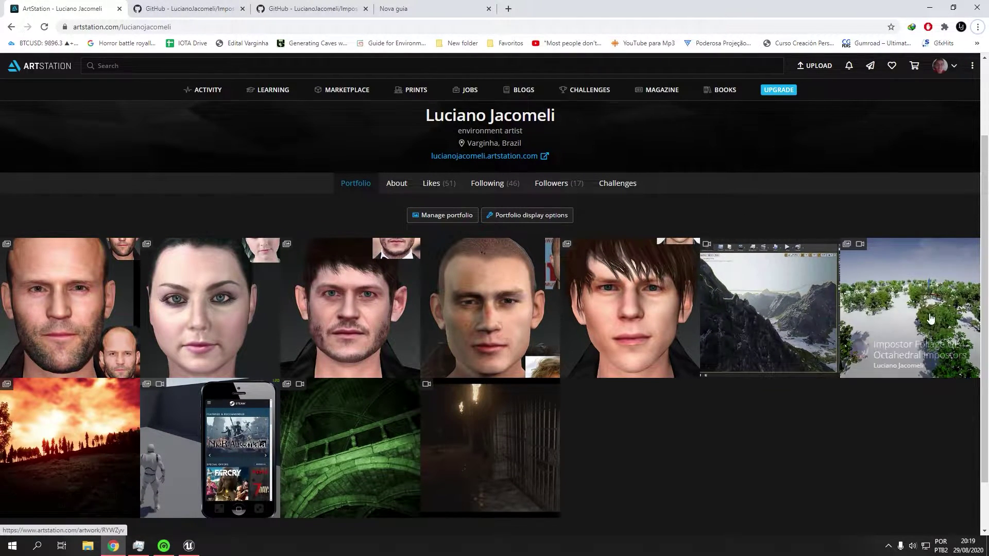
{"action": "scroll", "coordinate": [888, 296], "scroll_direction": "up", "scroll_amount": 2}
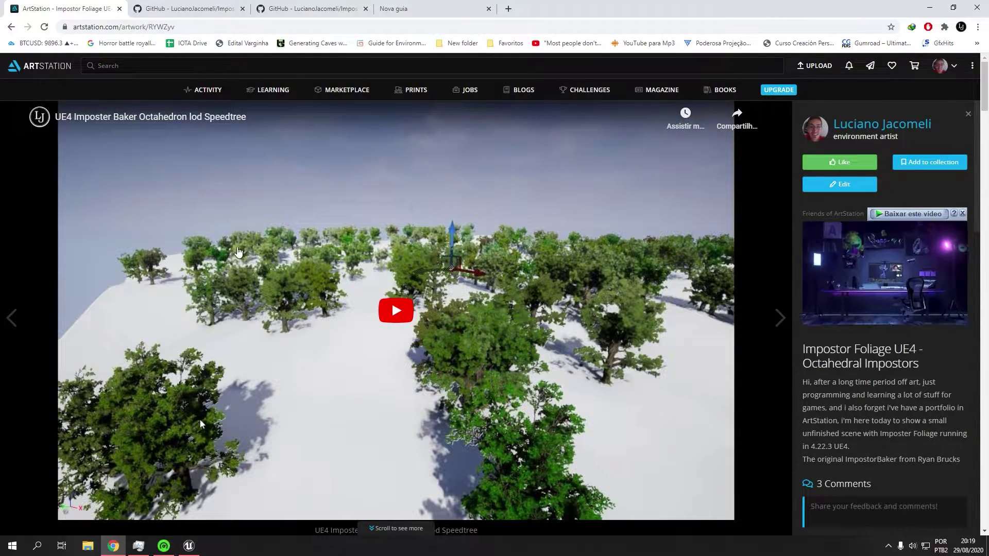
{"action": "scroll", "coordinate": [199, 419], "scroll_direction": "down", "scroll_amount": 8}
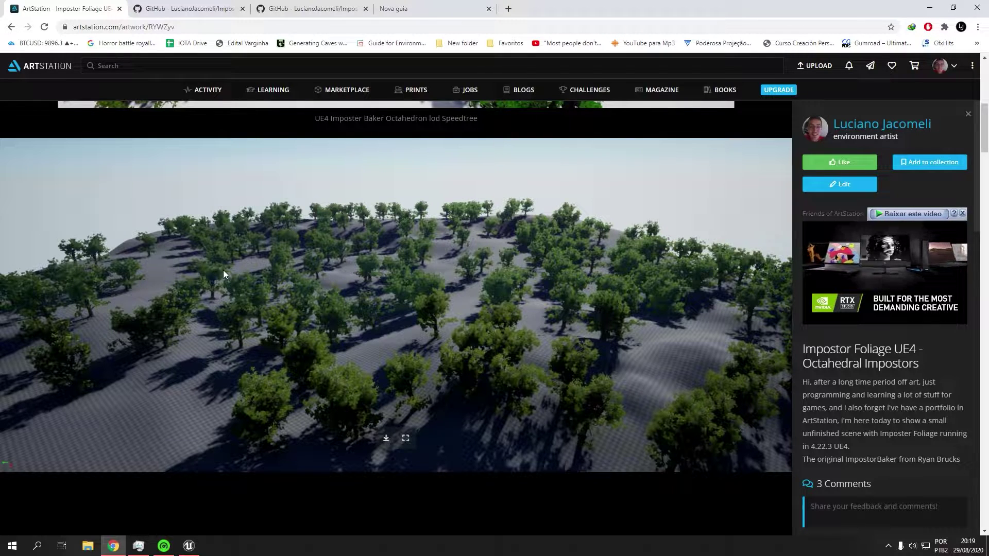
{"action": "scroll", "coordinate": [250, 267], "scroll_direction": "down", "scroll_amount": 6}
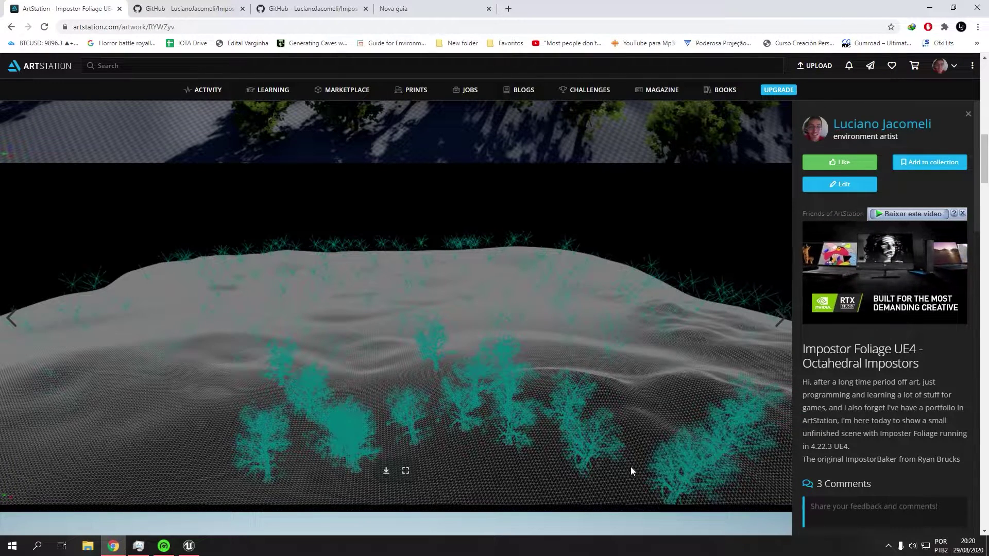
{"action": "scroll", "coordinate": [330, 430], "scroll_direction": "up", "scroll_amount": 3}
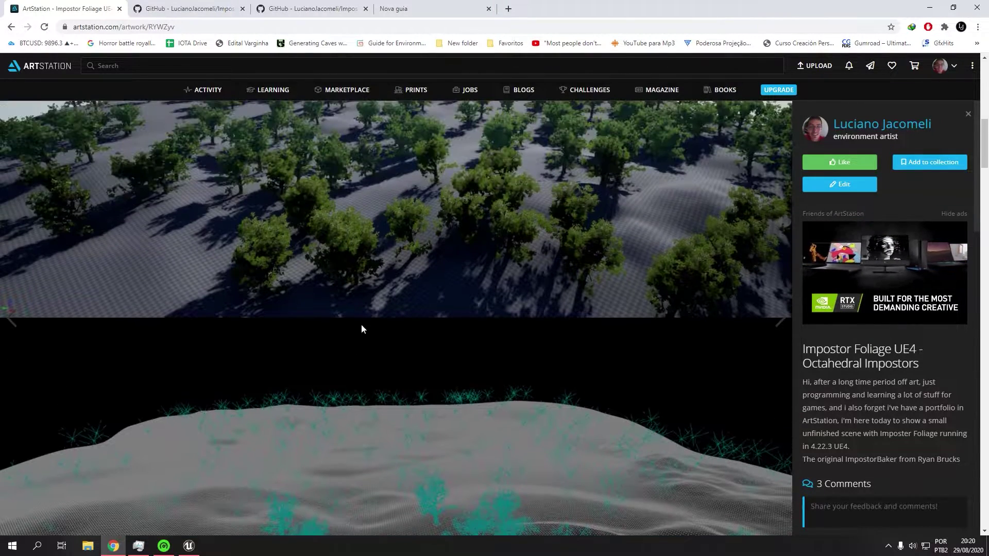
{"action": "scroll", "coordinate": [413, 224], "scroll_direction": "up", "scroll_amount": 2}
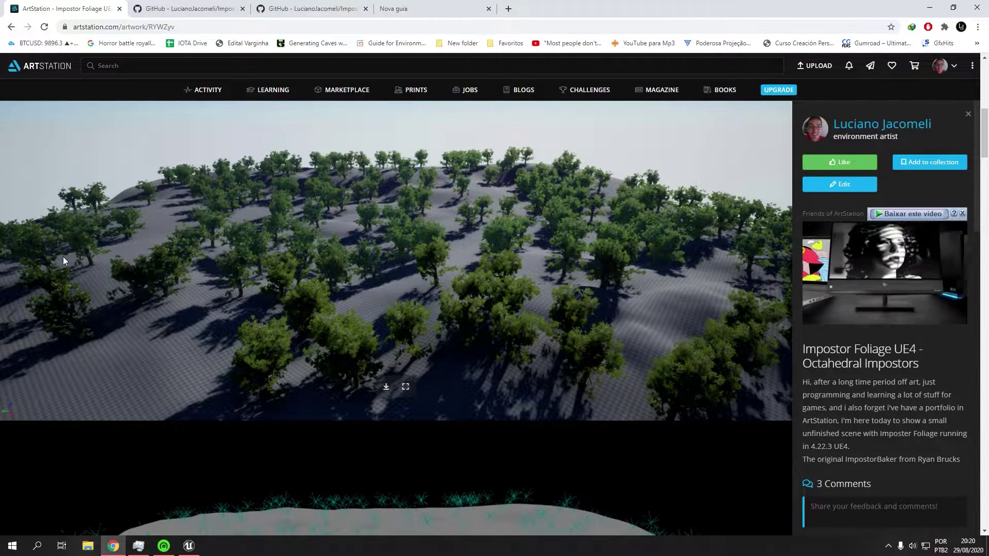
{"action": "scroll", "coordinate": [389, 235], "scroll_direction": "down", "scroll_amount": 6}
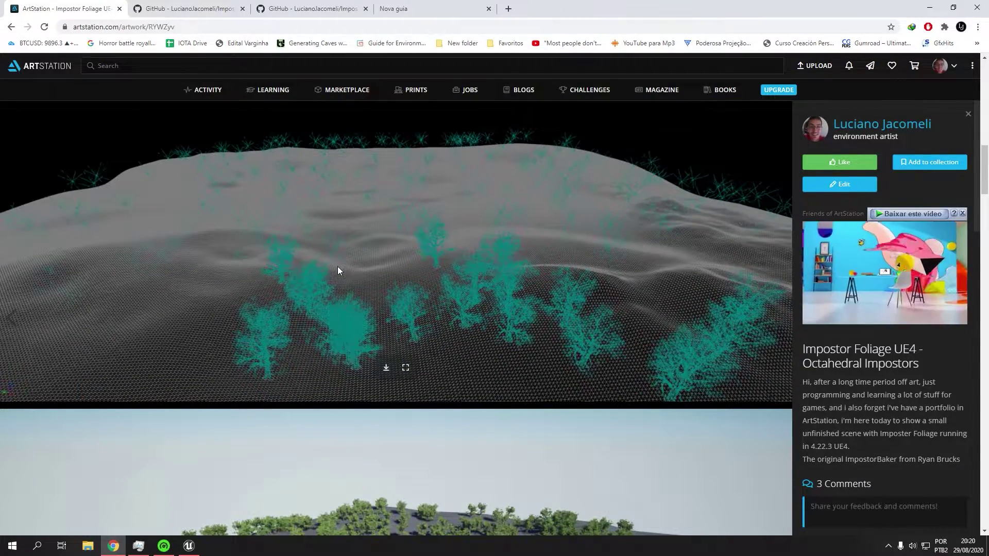
{"action": "scroll", "coordinate": [338, 267], "scroll_direction": "down", "scroll_amount": 3}
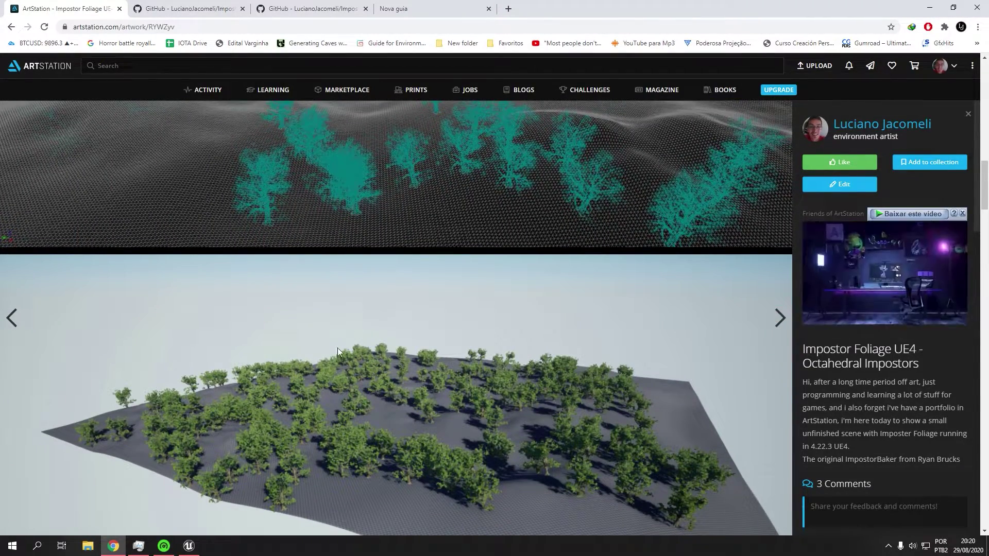
{"action": "scroll", "coordinate": [338, 349], "scroll_direction": "down", "scroll_amount": 2}
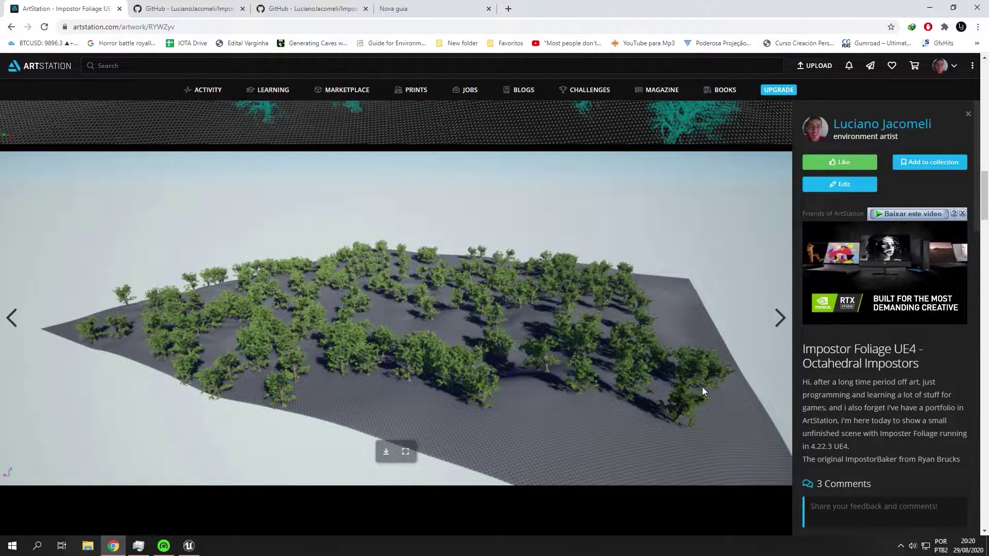
{"action": "scroll", "coordinate": [214, 360], "scroll_direction": "down", "scroll_amount": 6}
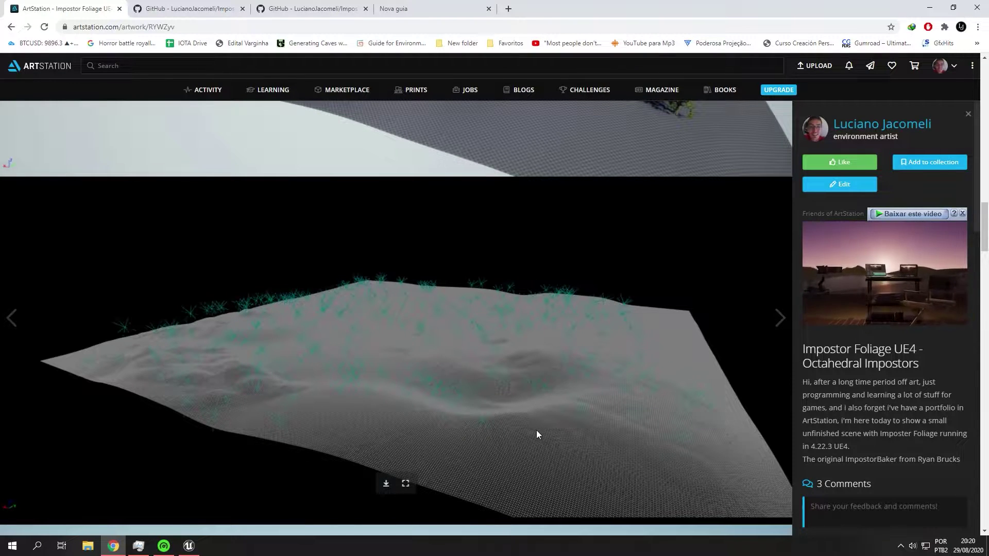
{"action": "scroll", "coordinate": [512, 428], "scroll_direction": "up", "scroll_amount": 5}
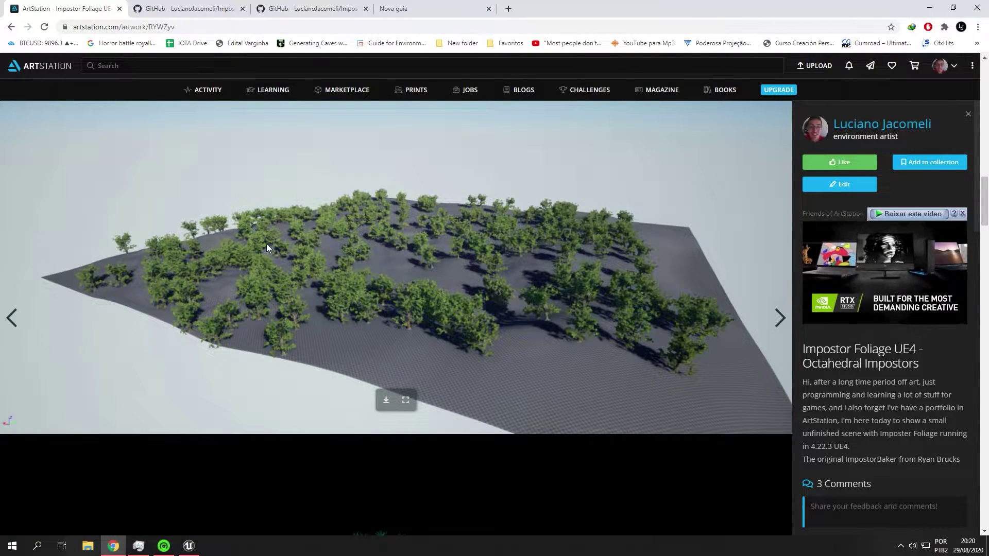
{"action": "scroll", "coordinate": [333, 287], "scroll_direction": "down", "scroll_amount": 14}
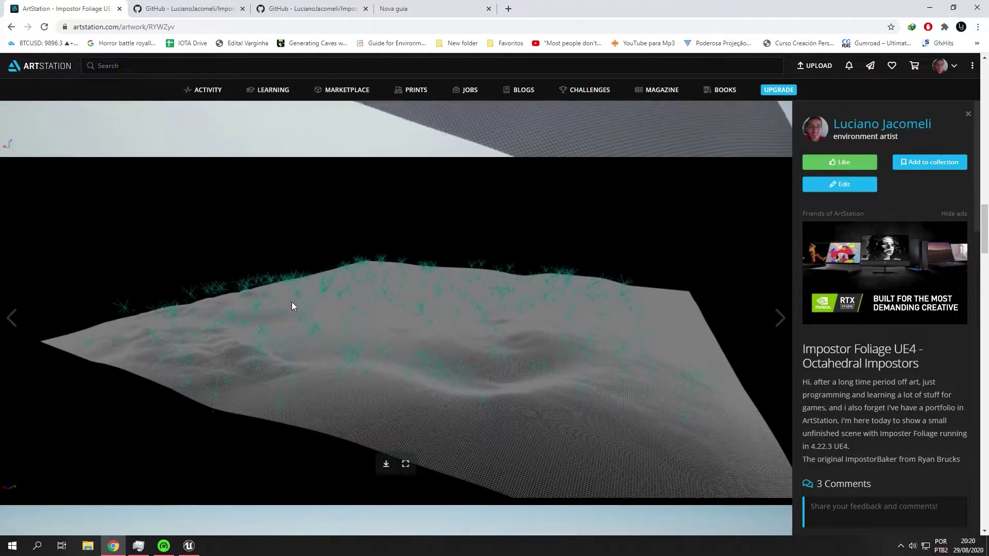
{"action": "scroll", "coordinate": [277, 314], "scroll_direction": "down", "scroll_amount": 6}
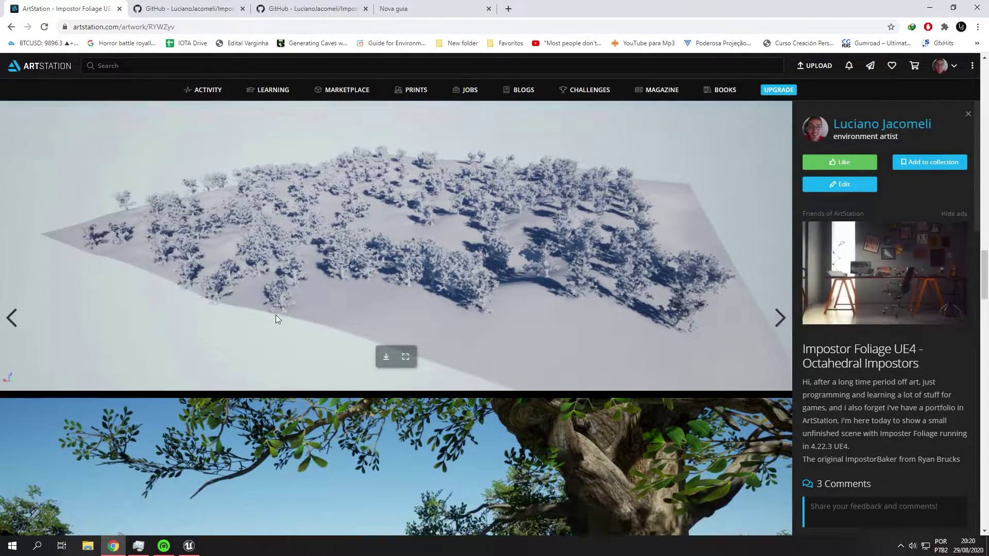
{"action": "scroll", "coordinate": [276, 324], "scroll_direction": "down", "scroll_amount": 6}
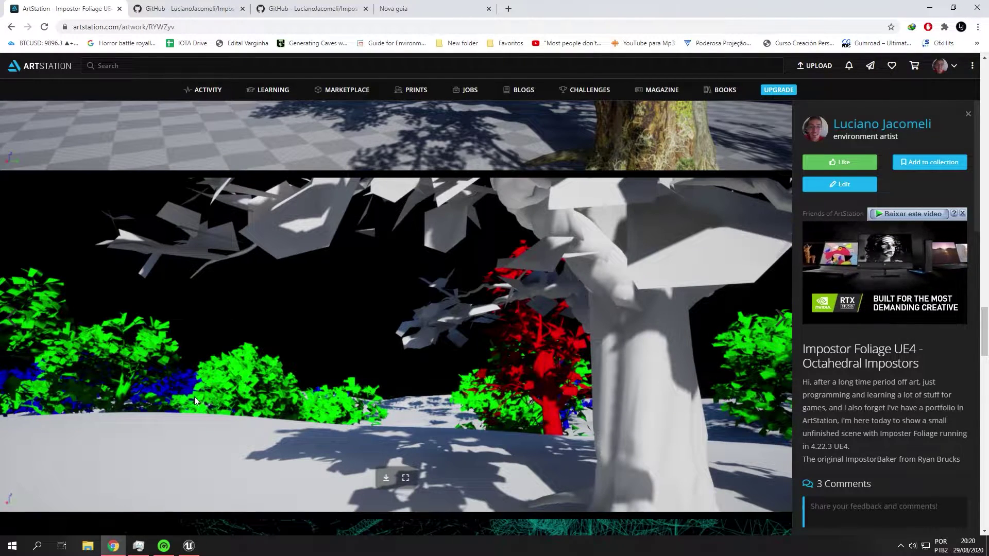
Scroll through the artwork's remaining renders and back to the sidebar description
{"action": "scroll", "coordinate": [420, 398], "scroll_direction": "down", "scroll_amount": 6}
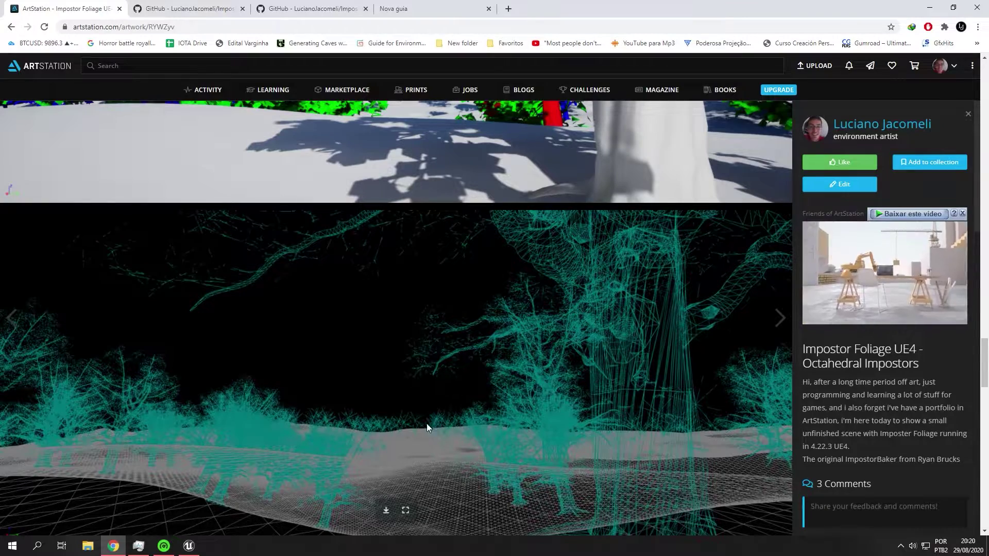
{"action": "scroll", "coordinate": [437, 407], "scroll_direction": "down", "scroll_amount": 13}
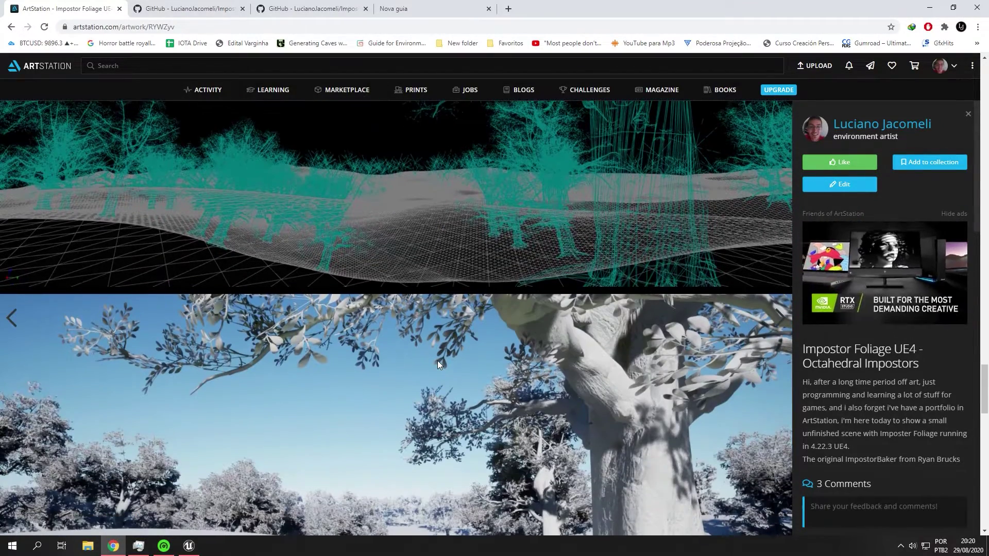
{"action": "scroll", "coordinate": [335, 317], "scroll_direction": "down", "scroll_amount": 9}
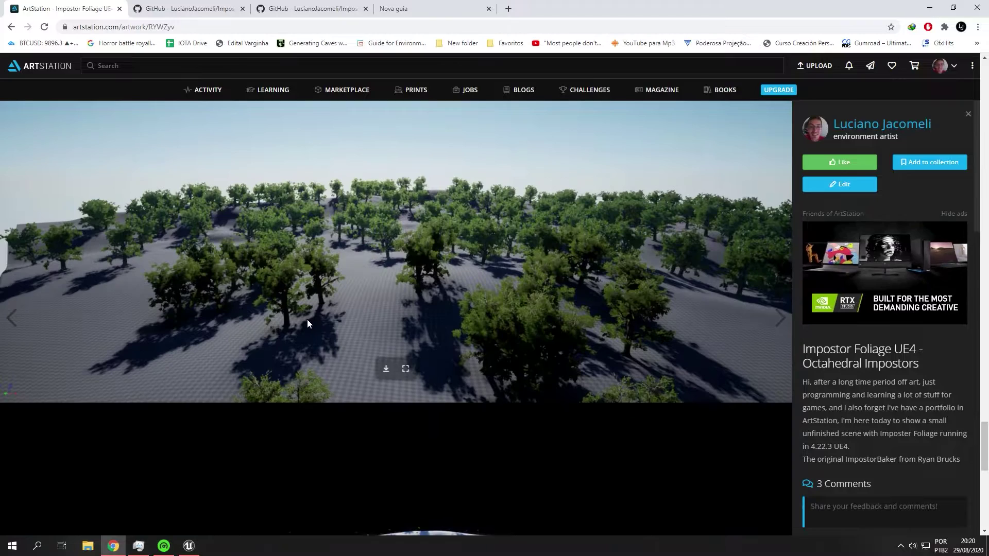
{"action": "scroll", "coordinate": [253, 287], "scroll_direction": "down", "scroll_amount": 5}
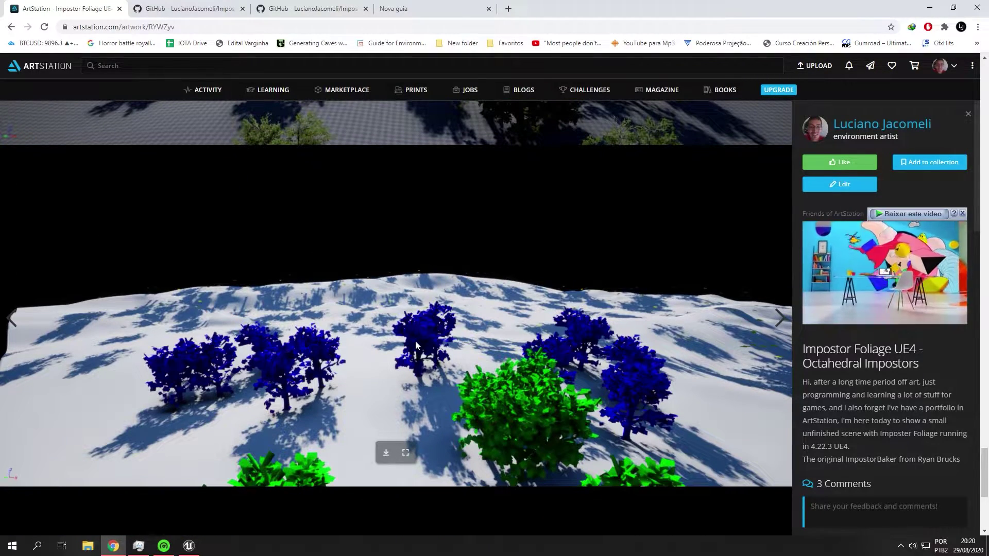
{"action": "scroll", "coordinate": [403, 298], "scroll_direction": "down", "scroll_amount": 6}
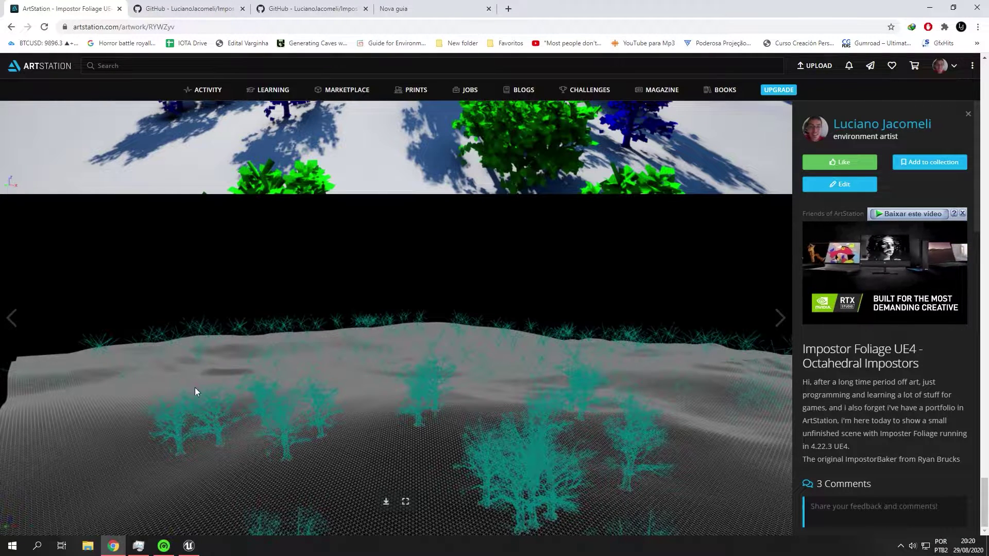
{"action": "scroll", "coordinate": [556, 422], "scroll_direction": "up", "scroll_amount": 6}
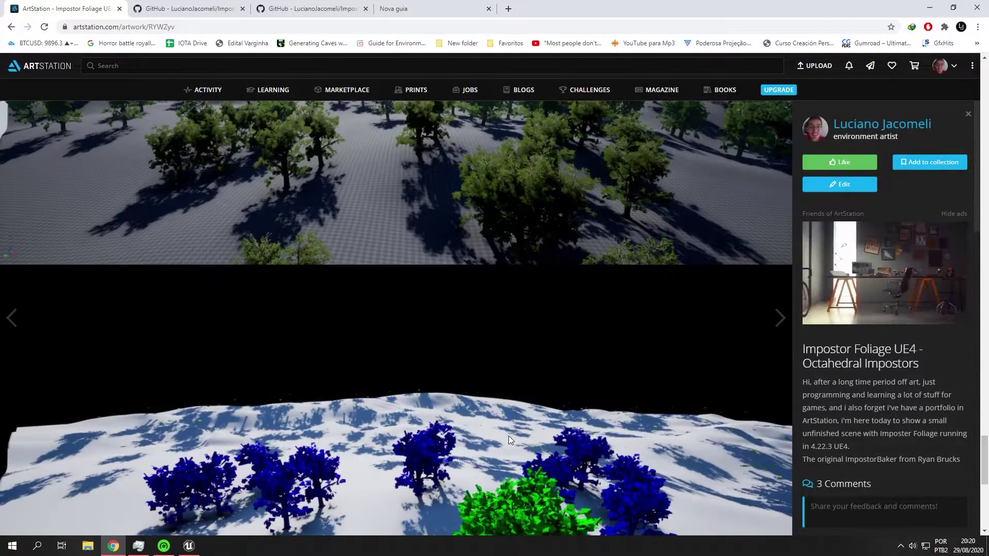
{"action": "scroll", "coordinate": [418, 424], "scroll_direction": "up", "scroll_amount": 8}
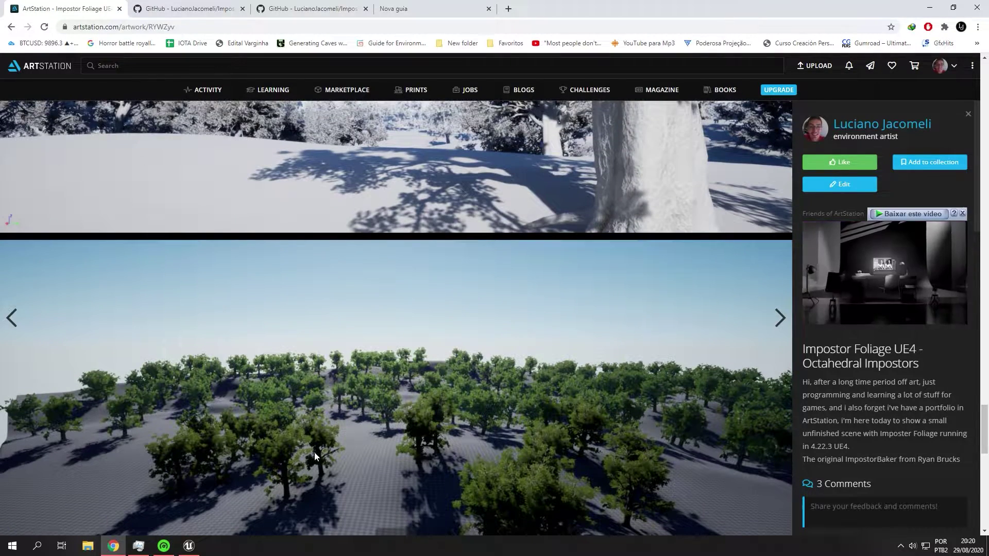
{"action": "scroll", "coordinate": [423, 402], "scroll_direction": "down", "scroll_amount": 15}
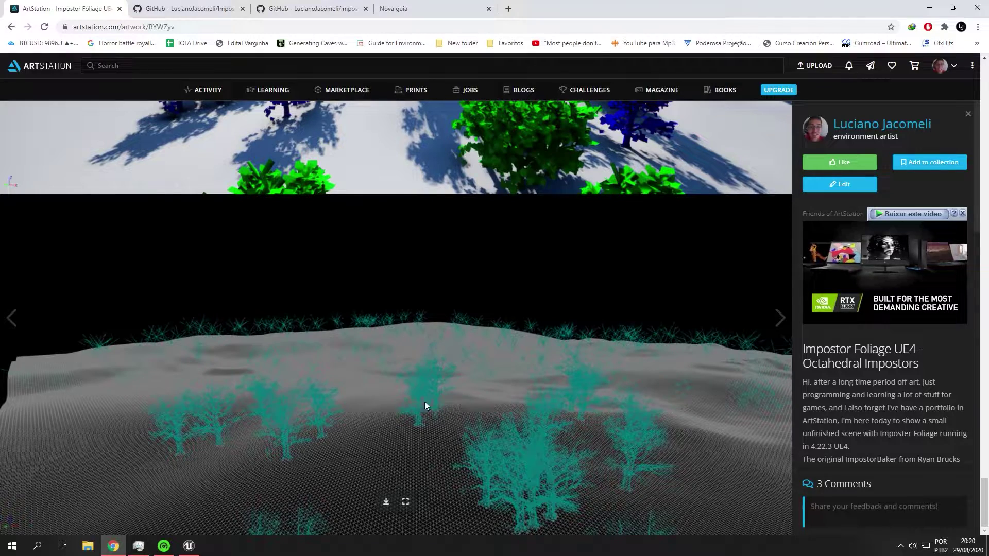
{"action": "scroll", "coordinate": [453, 412], "scroll_direction": "up", "scroll_amount": 2}
{"action": "scroll", "coordinate": [466, 418], "scroll_direction": "up", "scroll_amount": 10}
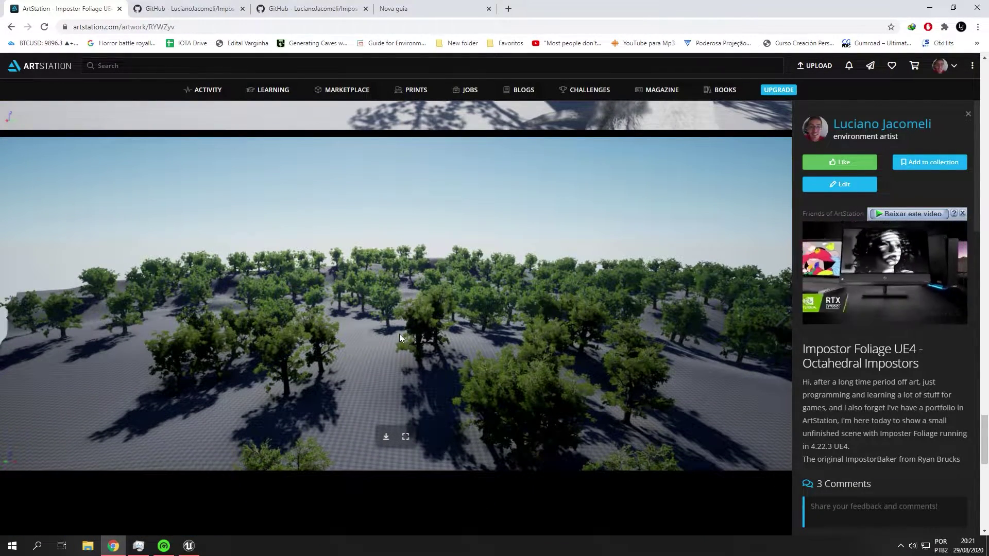
{"action": "scroll", "coordinate": [397, 338], "scroll_direction": "down", "scroll_amount": 8}
{"action": "scroll", "coordinate": [403, 334], "scroll_direction": "up", "scroll_amount": 9}
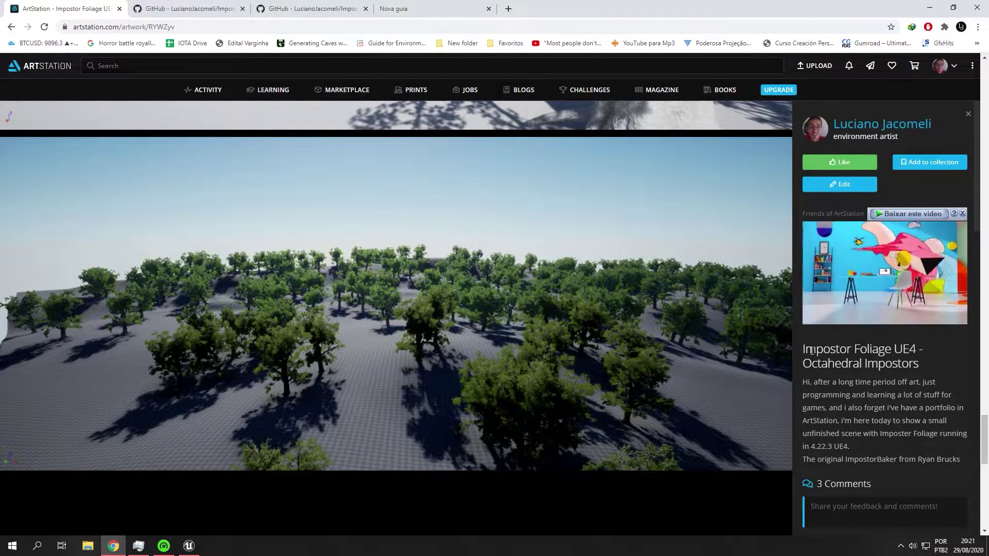
{"action": "scroll", "coordinate": [851, 362], "scroll_direction": "down", "scroll_amount": 2}
Expand the artwork's full description and select the page's web address
{"action": "left_click", "coordinate": [814, 371]}
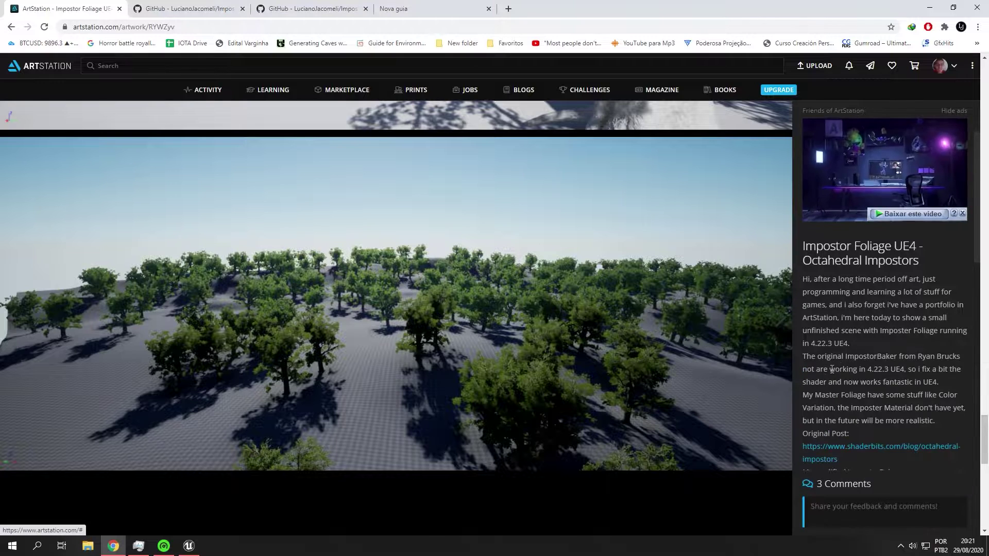
{"action": "left_click", "coordinate": [176, 27]}
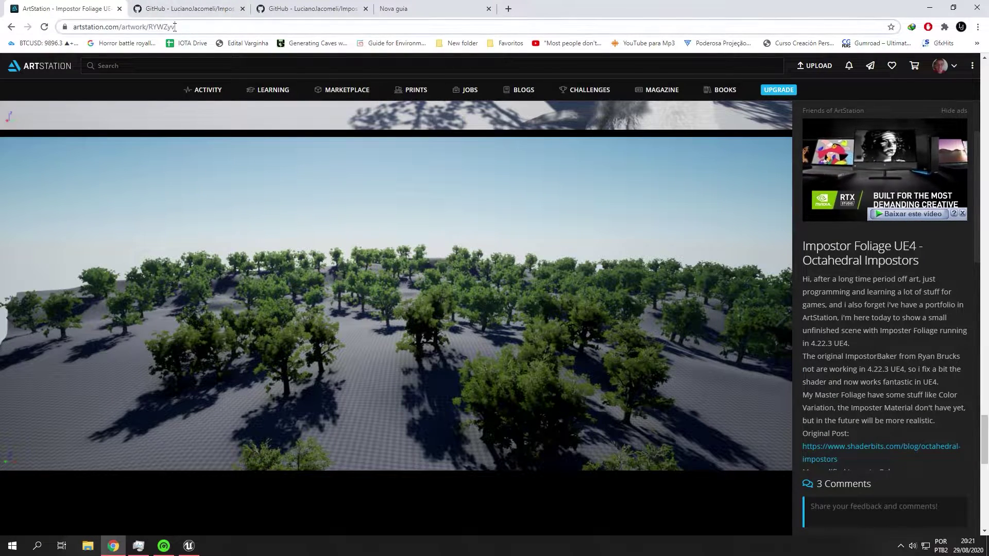
{"action": "scroll", "coordinate": [876, 180], "scroll_direction": "up", "scroll_amount": 2}
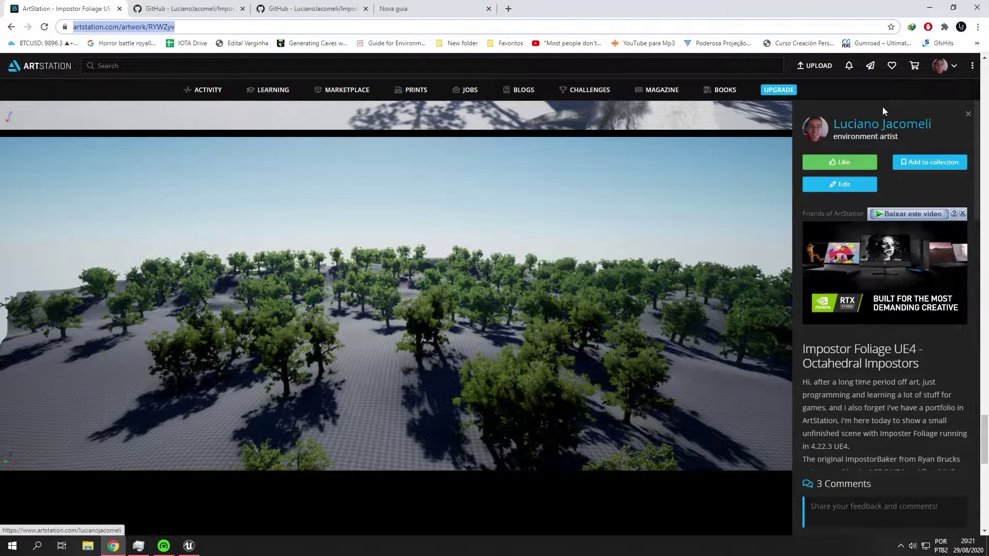
{"action": "scroll", "coordinate": [879, 310], "scroll_direction": "down", "scroll_amount": 2}
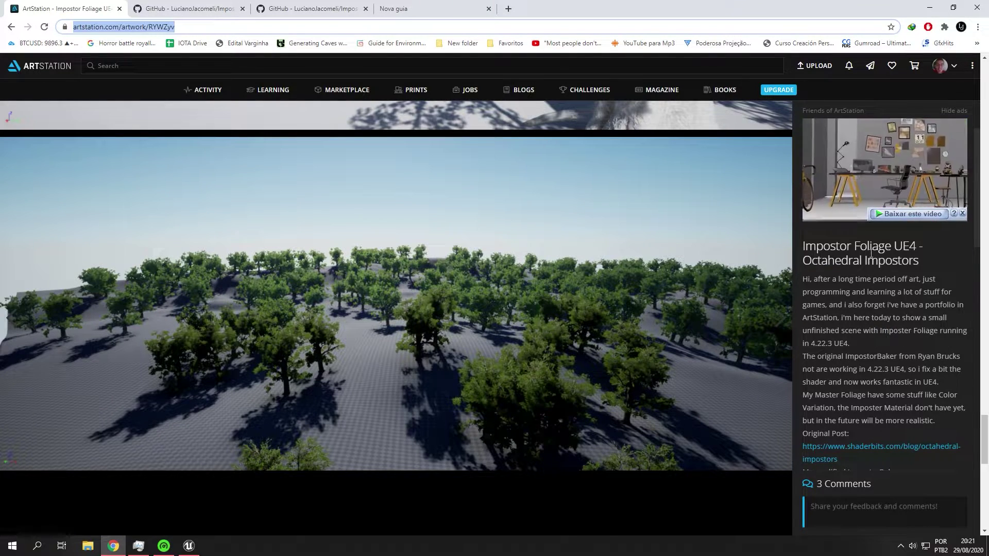
Open the 'My modified ImpostorBaker' GitHub link from the description
{"action": "left_click_drag", "start_coordinate": [808, 249], "coordinate": [928, 263]}
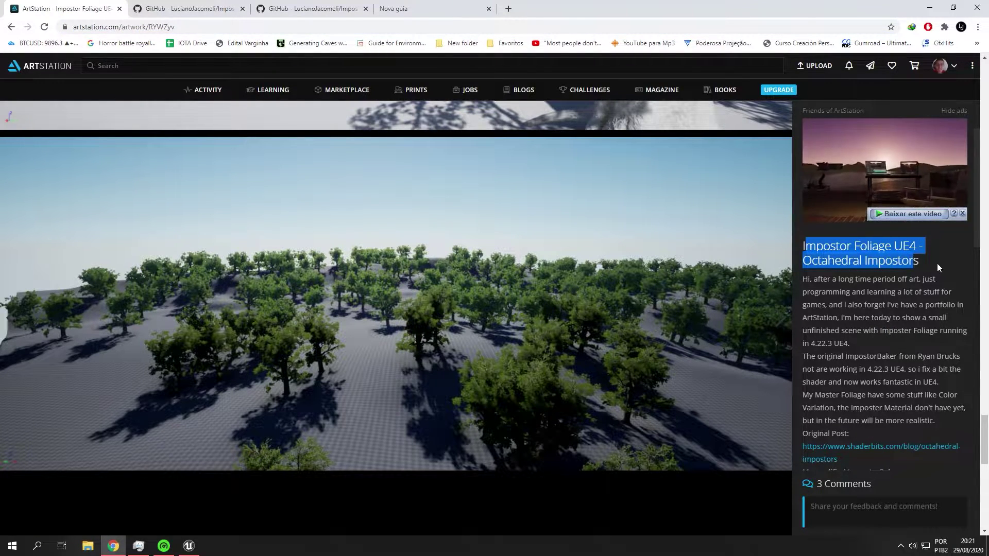
{"action": "left_click", "coordinate": [918, 282]}
{"action": "scroll", "coordinate": [918, 282], "scroll_direction": "down", "scroll_amount": 2}
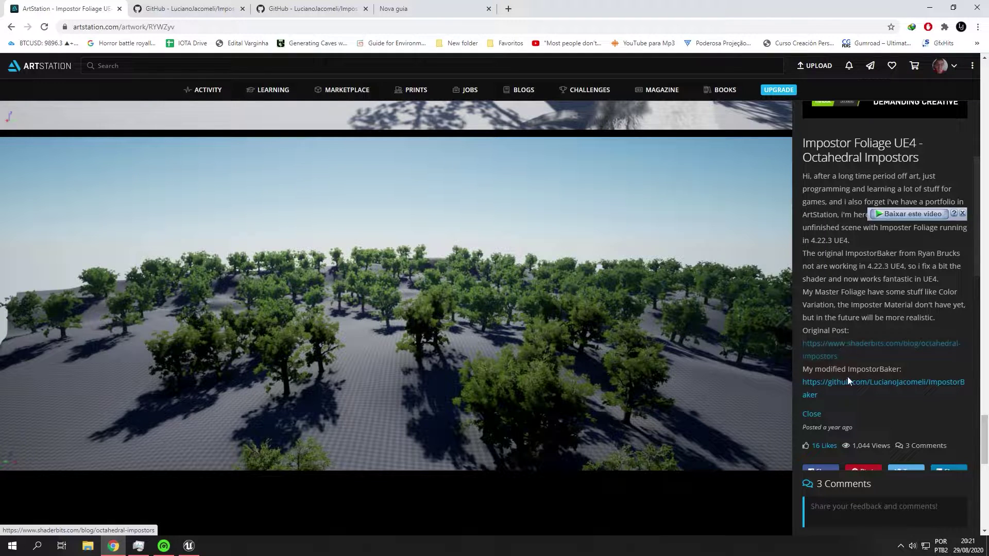
{"action": "left_click_drag", "start_coordinate": [803, 370], "coordinate": [902, 370]}
{"action": "left_click", "coordinate": [901, 370]}
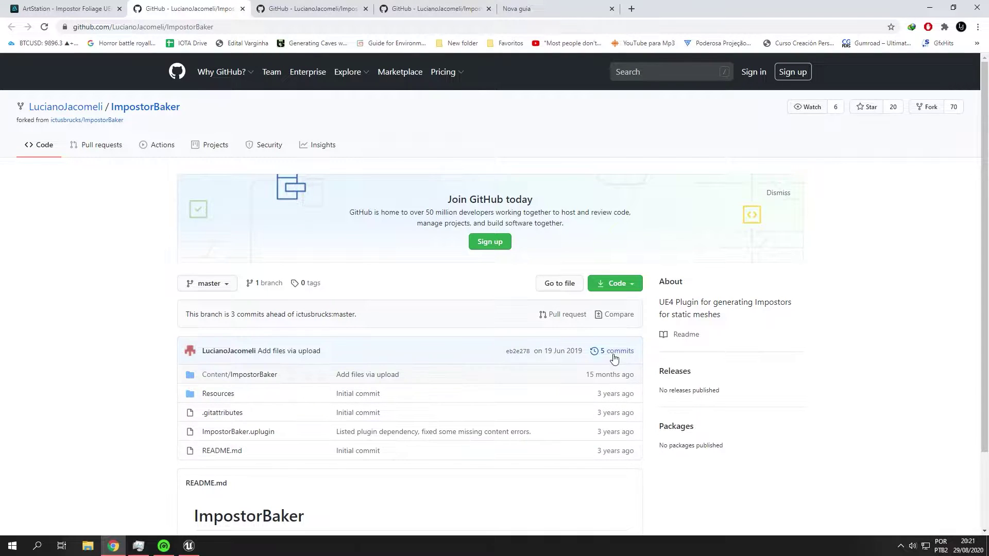
Start the repository's Download ZIP, then cancel the download
{"action": "left_click", "coordinate": [632, 287]}
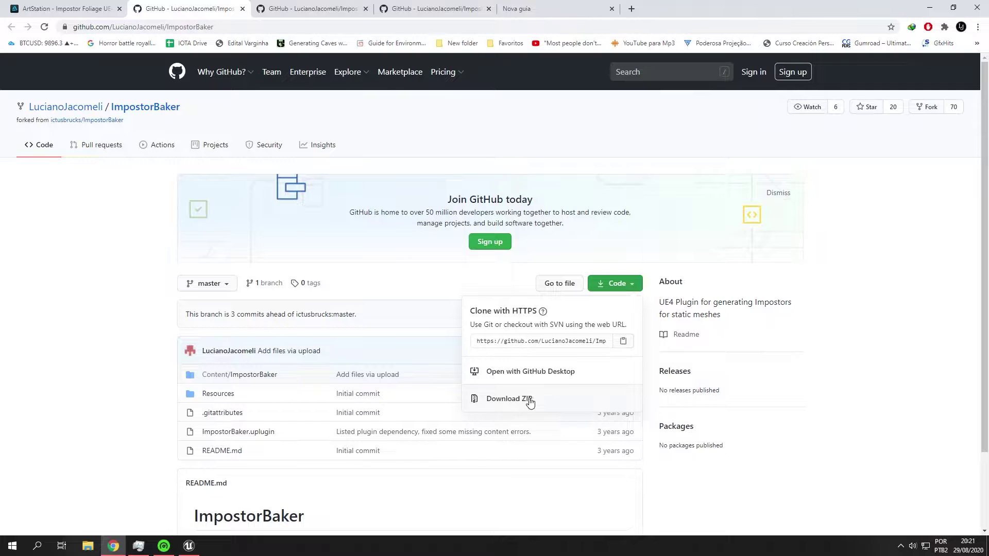
{"action": "left_click", "coordinate": [509, 400]}
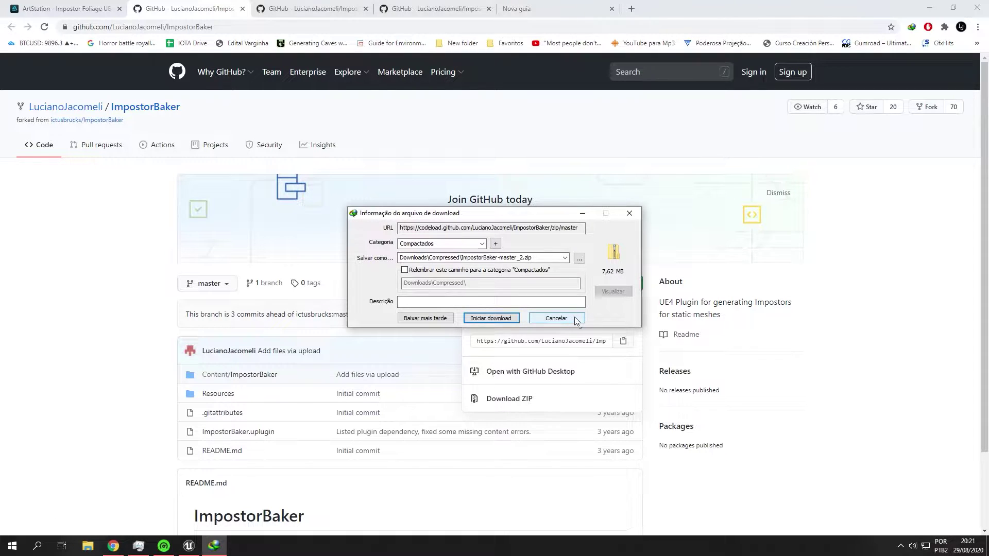
{"action": "left_click", "coordinate": [557, 318]}
{"action": "left_click", "coordinate": [403, 336]}
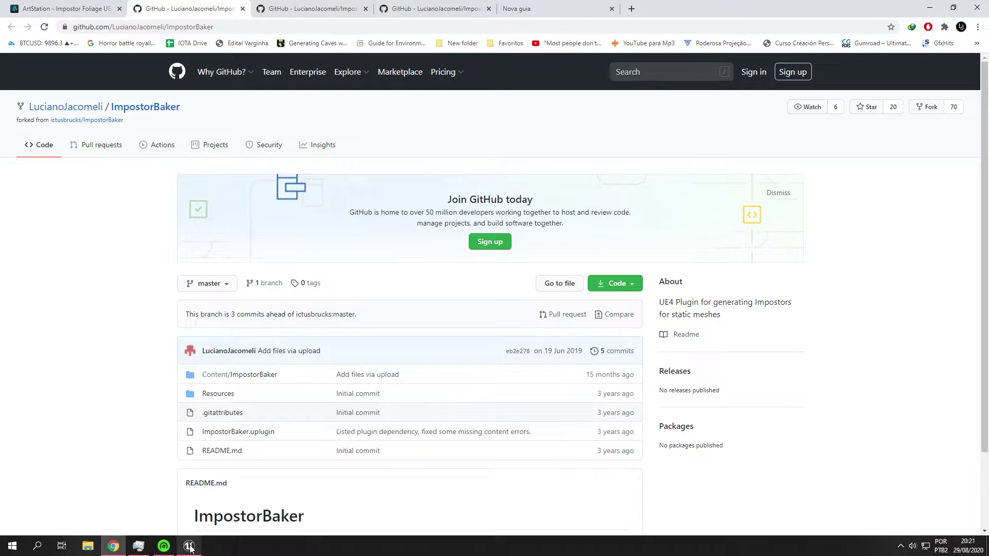
Launch the Epic Games Launcher from the hidden system-tray apps
{"action": "mouse_move", "coordinate": [188, 551]}
{"action": "left_click", "coordinate": [900, 546]}
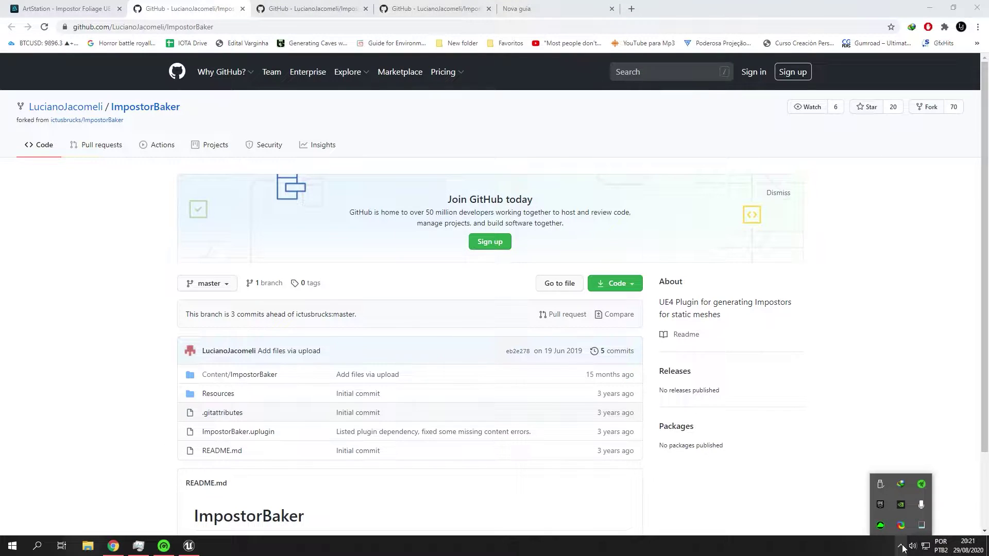
{"action": "left_click", "coordinate": [880, 504]}
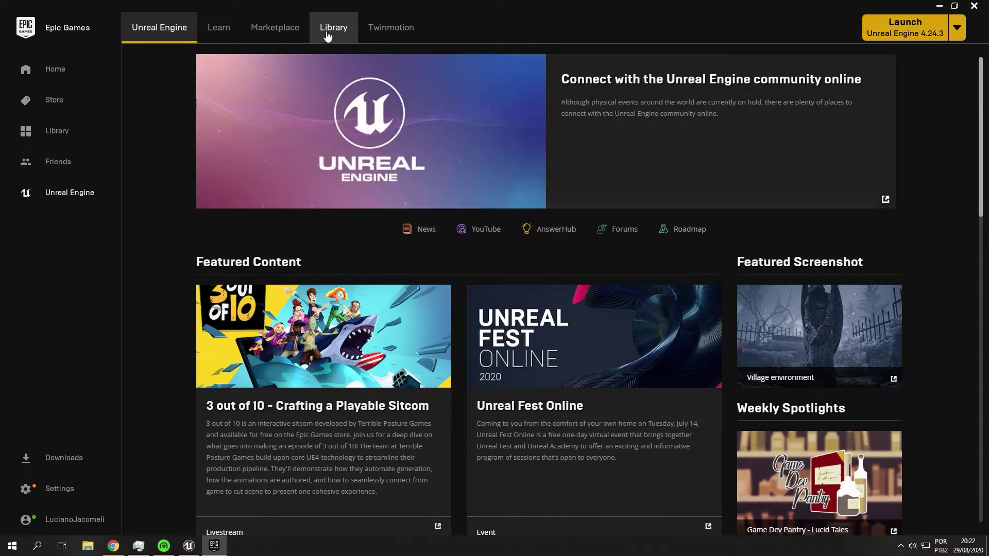
Show the CS_Udemy_Complete project from the Library in its 01.Projects folder
{"action": "left_click", "coordinate": [327, 35]}
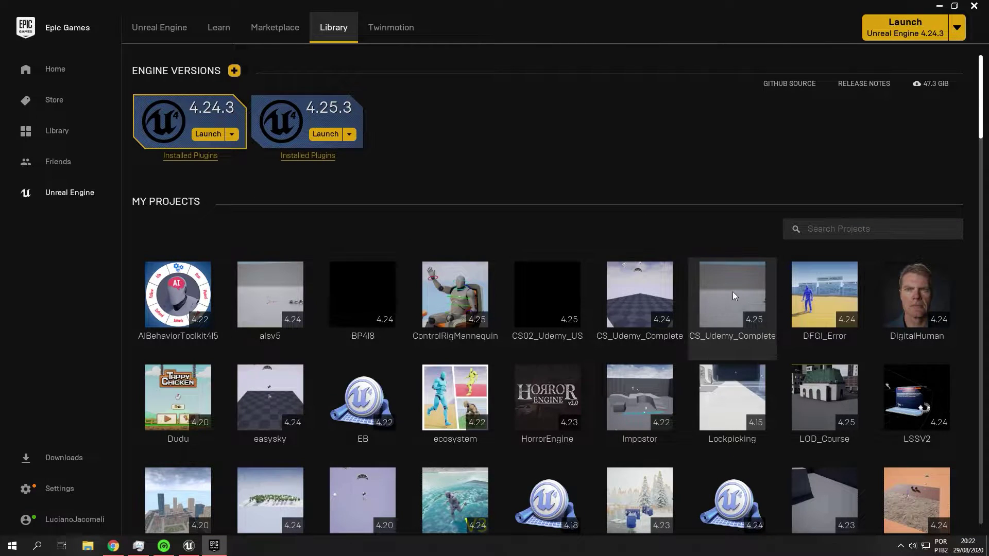
{"action": "right_click", "coordinate": [728, 295]}
{"action": "left_click", "coordinate": [744, 317]}
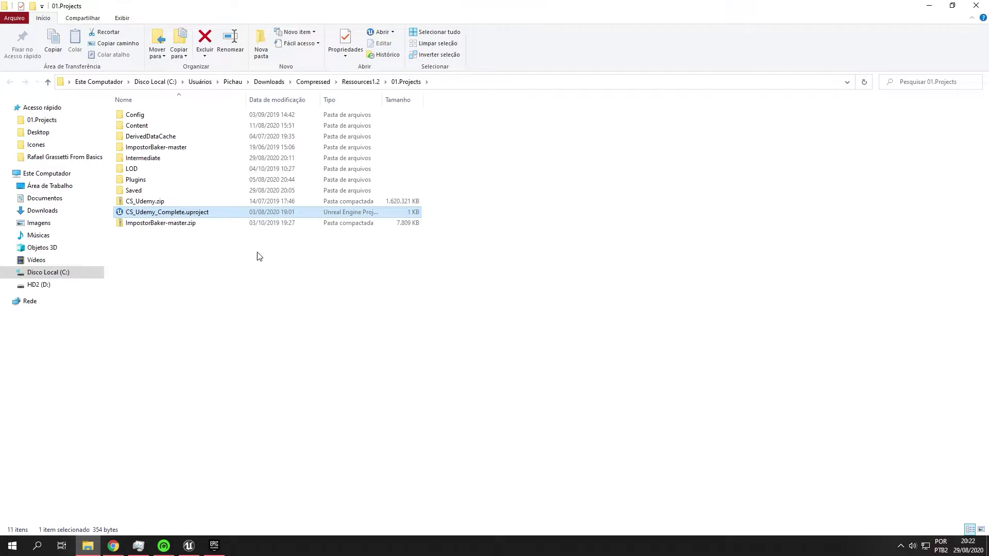
Open ImpostorBaker-master.zip and inspect the five items in its folder
{"action": "left_click", "coordinate": [171, 282]}
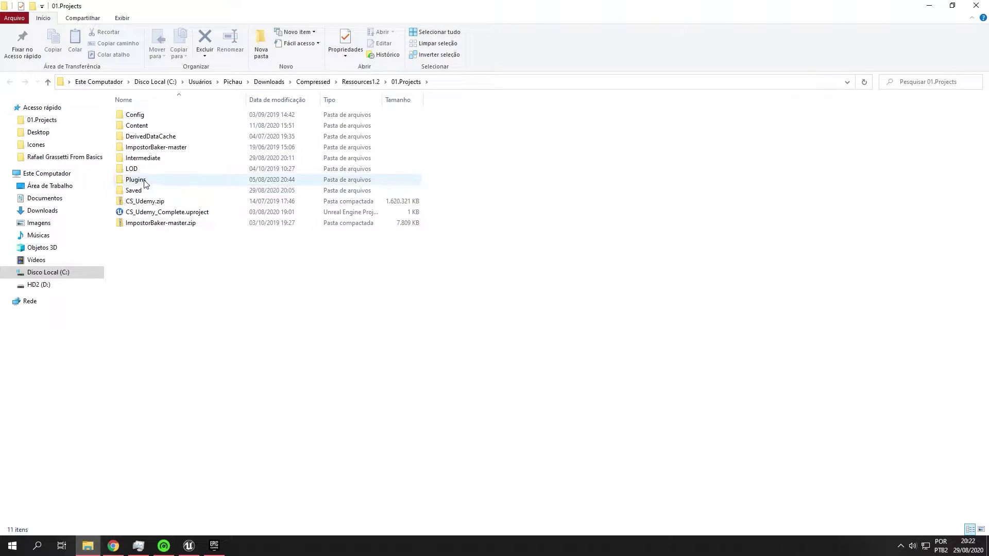
{"action": "left_click", "coordinate": [159, 225]}
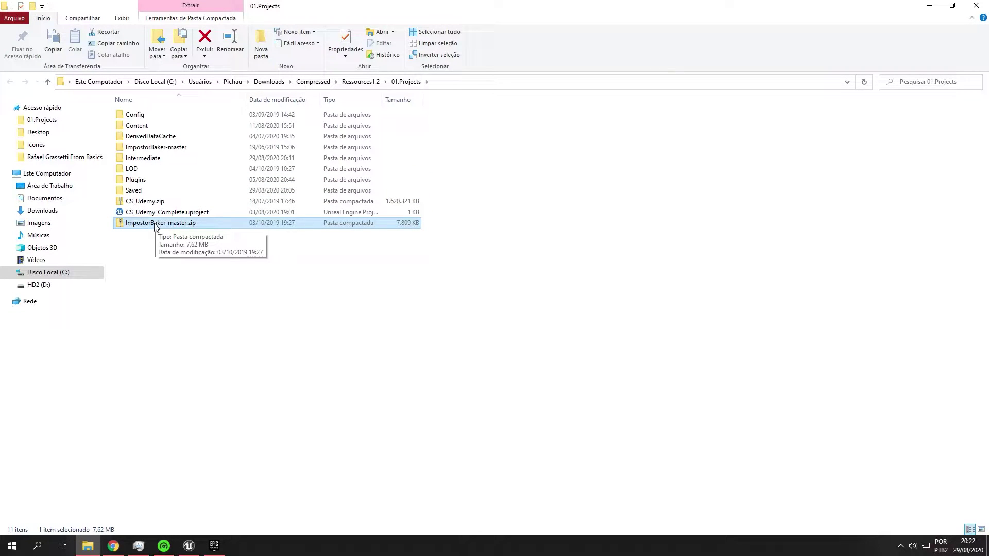
{"action": "double_click", "coordinate": [156, 225]}
{"action": "double_click", "coordinate": [144, 118]}
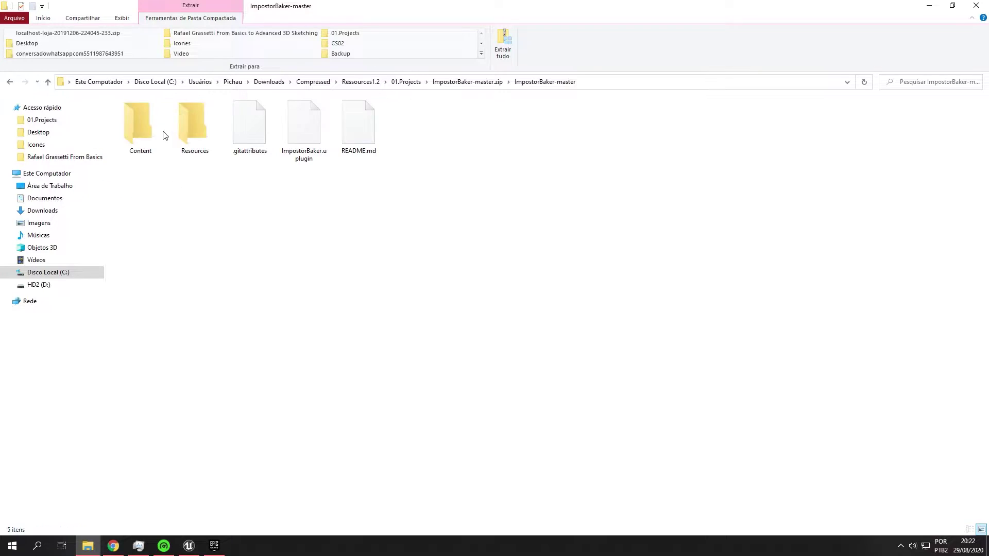
{"action": "left_click_drag", "start_coordinate": [432, 198], "coordinate": [115, 98]}
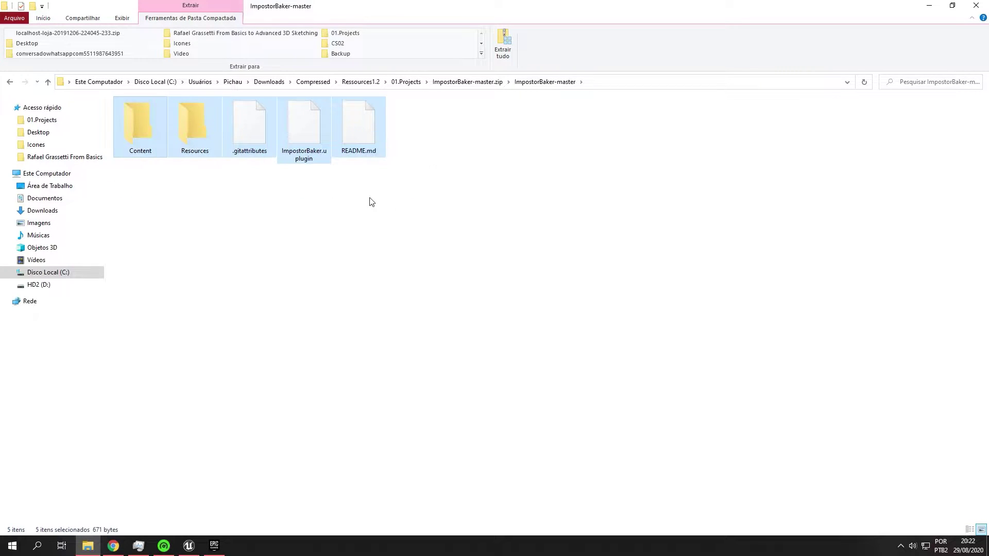
{"action": "left_click", "coordinate": [371, 201]}
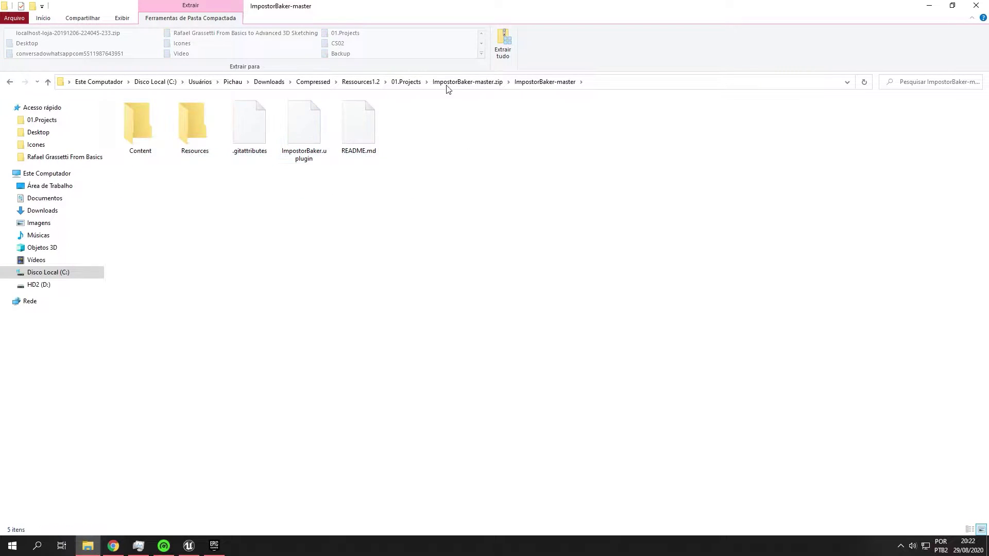
Confirm the ImpostorBaker-master folder sits inside the project's Plugins folder
{"action": "left_click", "coordinate": [401, 83]}
{"action": "left_click", "coordinate": [216, 279]}
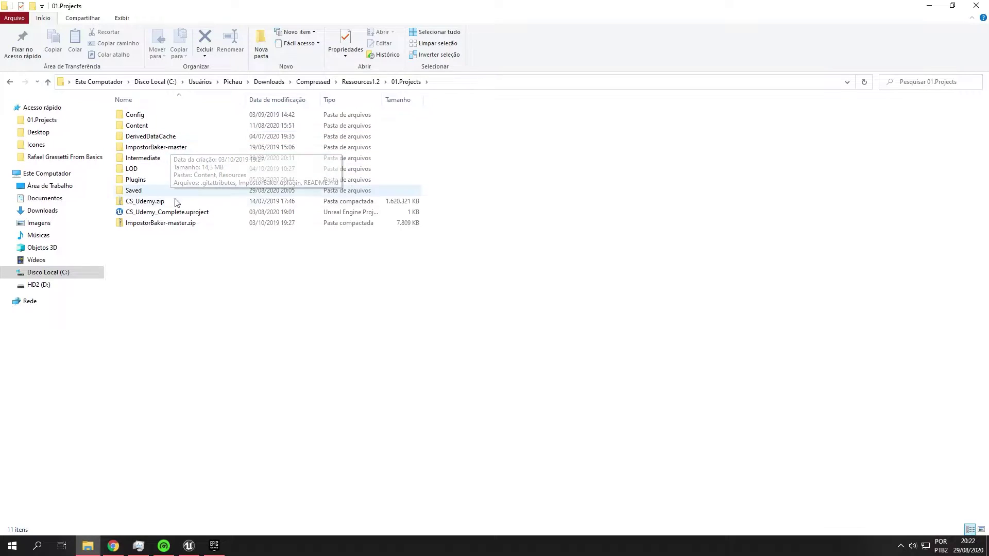
{"action": "double_click", "coordinate": [155, 181]}
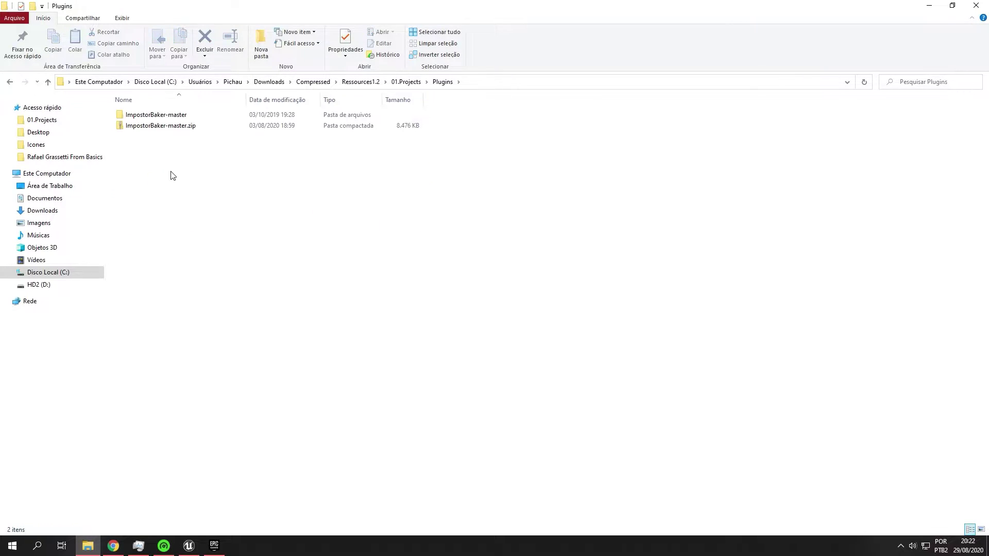
{"action": "double_click", "coordinate": [187, 116]}
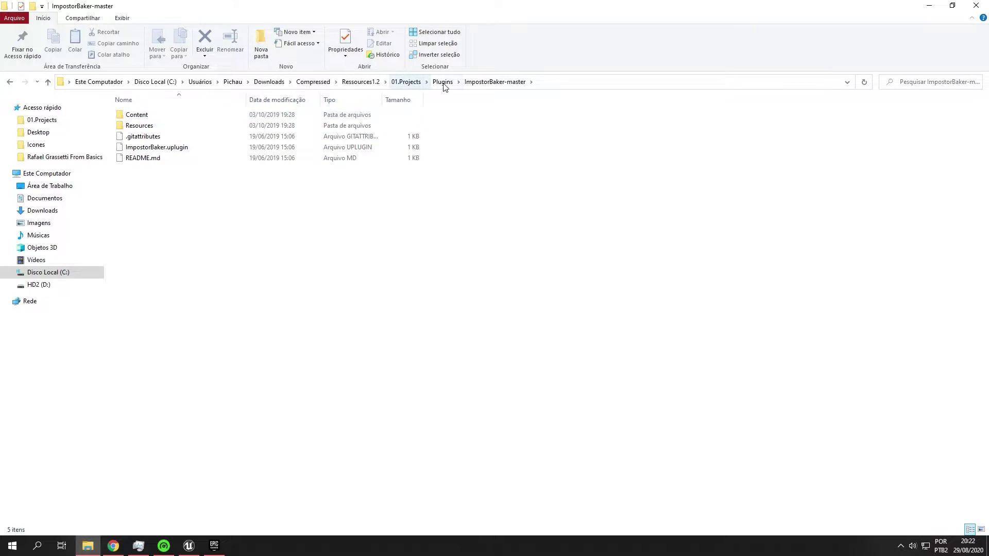
{"action": "left_click", "coordinate": [404, 87]}
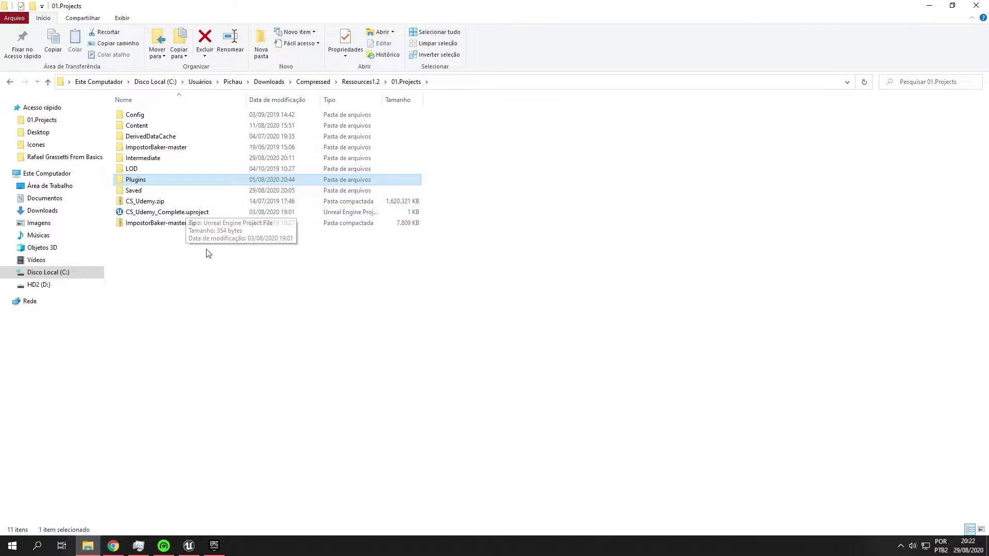
{"action": "left_click", "coordinate": [220, 296]}
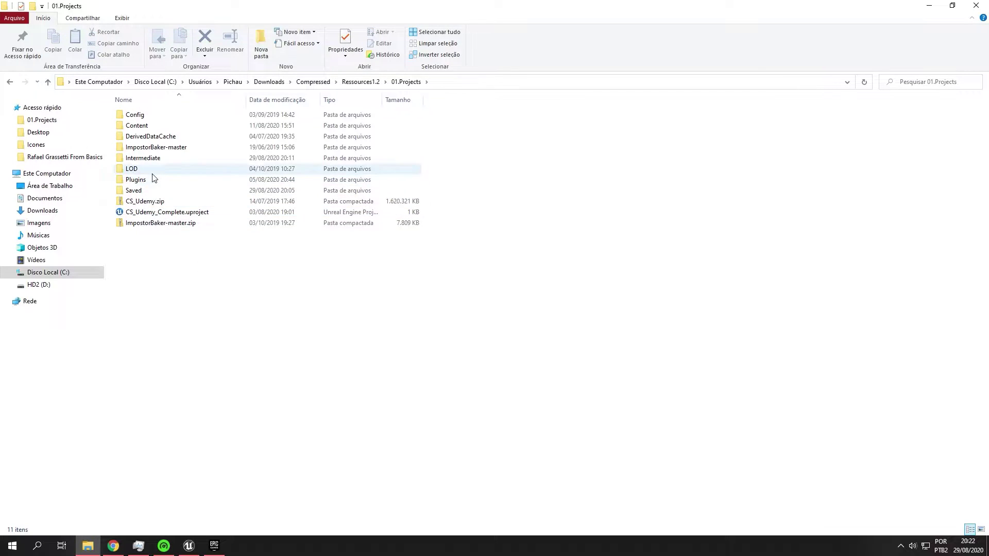
{"action": "double_click", "coordinate": [181, 180]}
{"action": "double_click", "coordinate": [170, 115]}
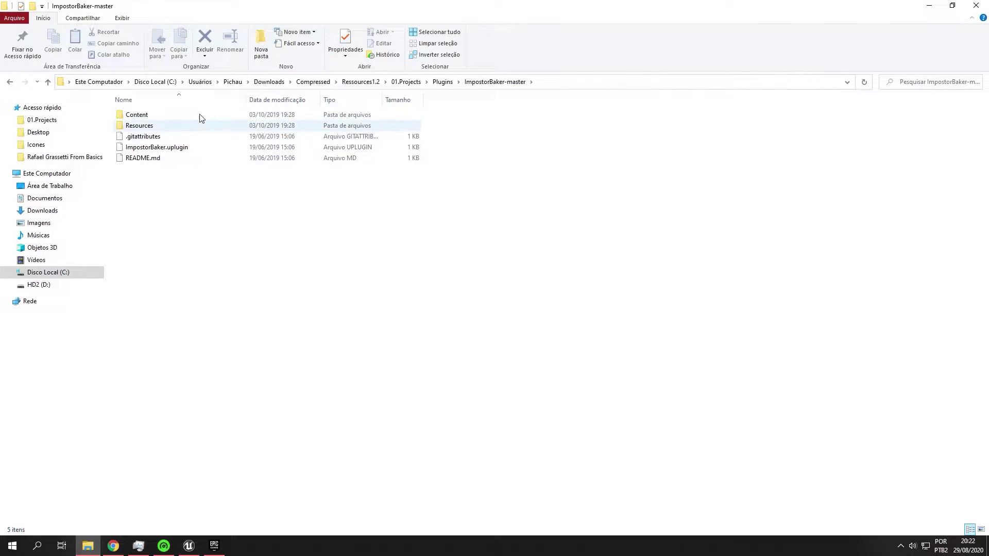
Return to 01.Projects and switch to the CS_Udemy_Complete project in Unreal
{"action": "left_click", "coordinate": [357, 85]}
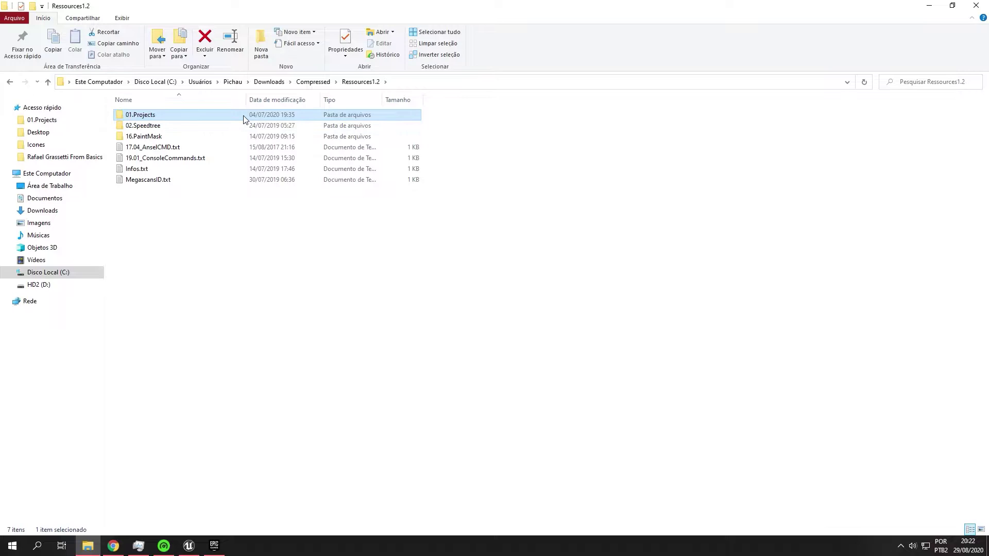
{"action": "double_click", "coordinate": [243, 116]}
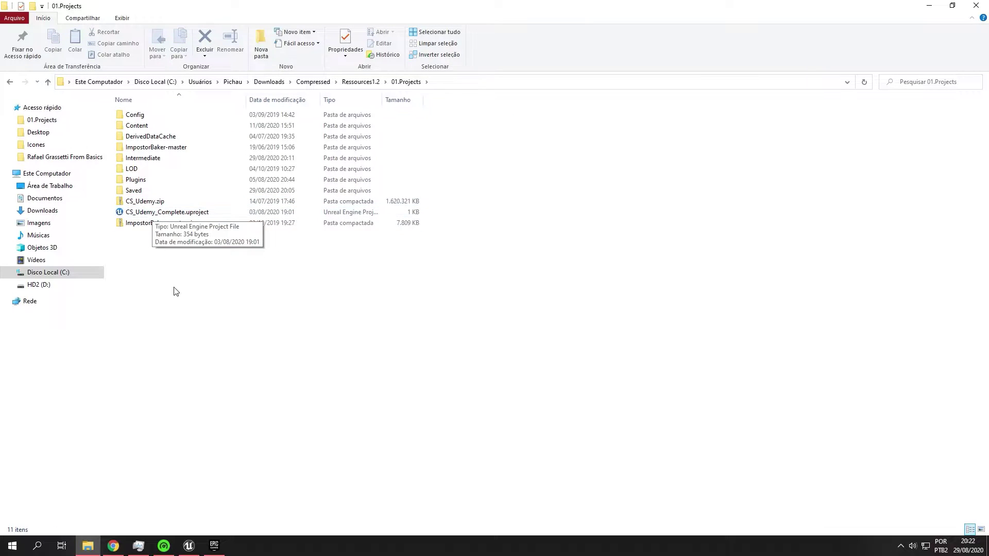
{"action": "left_click", "coordinate": [189, 546]}
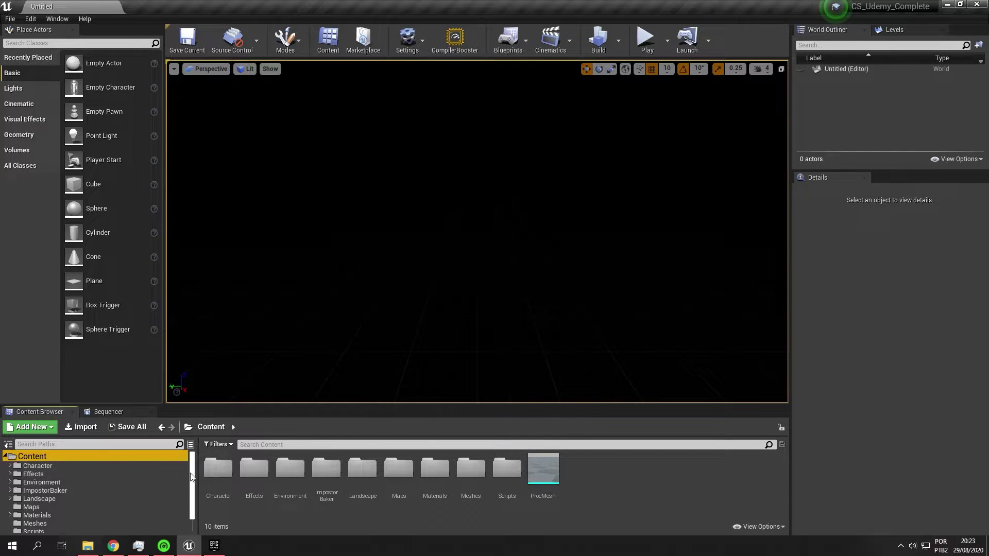
Enable Show Plugin Content in the Content Browser's view options
{"action": "left_click", "coordinate": [778, 527]}
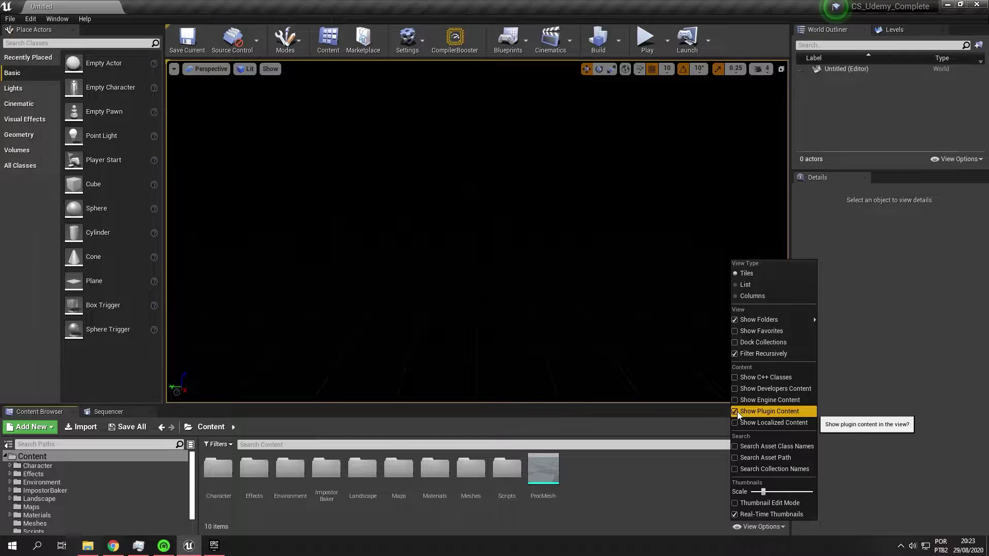
{"action": "left_click_drag", "start_coordinate": [192, 486], "coordinate": [194, 496]}
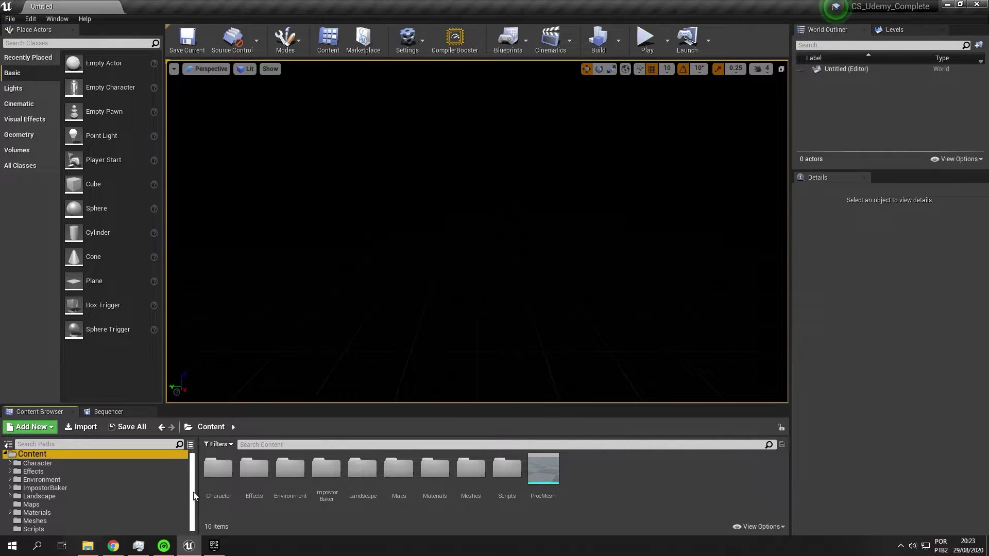
{"action": "left_click", "coordinate": [757, 525]}
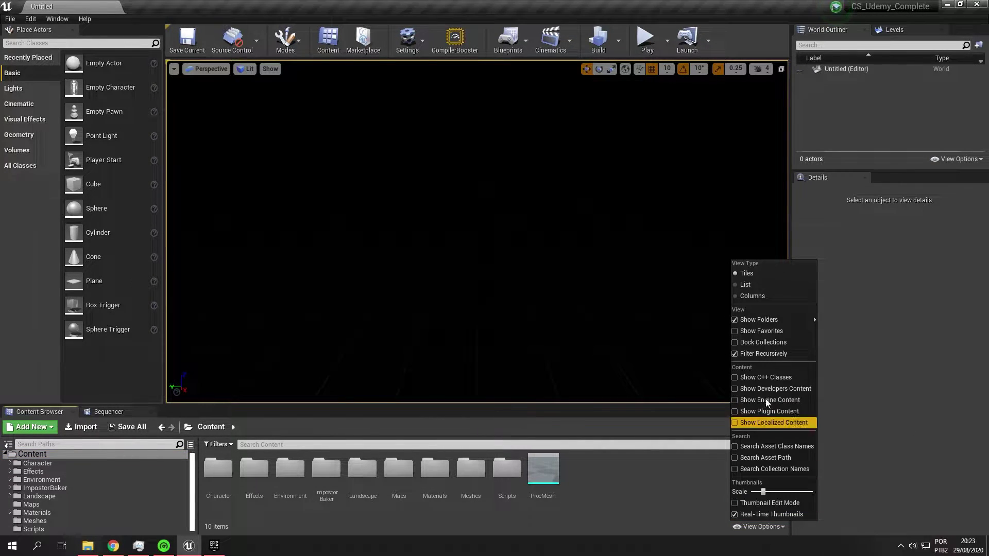
{"action": "left_click", "coordinate": [740, 413]}
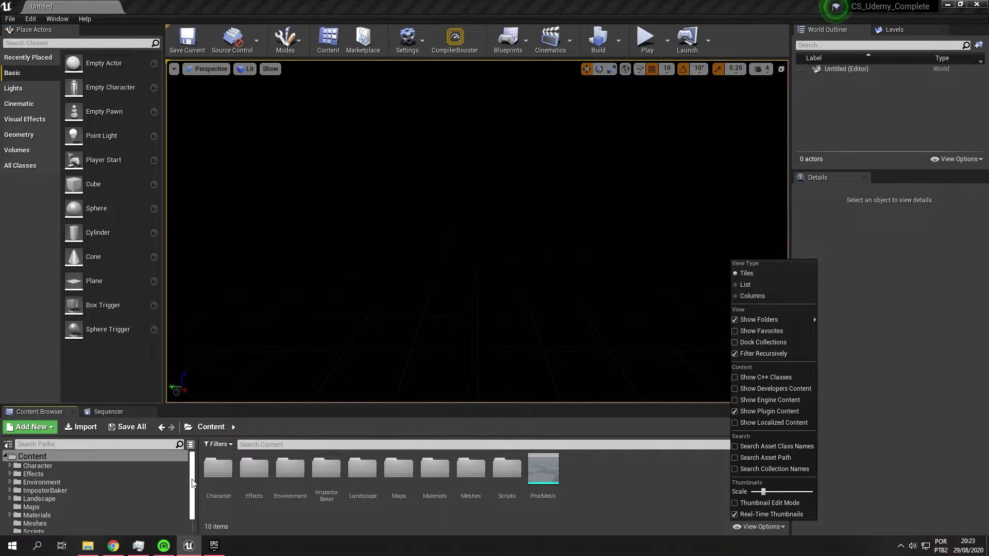
Browse to ImpostorBaker Content > ImpostorBaker > Maps
{"action": "left_click_drag", "start_coordinate": [192, 483], "coordinate": [192, 494]}
{"action": "left_click", "coordinate": [64, 519]}
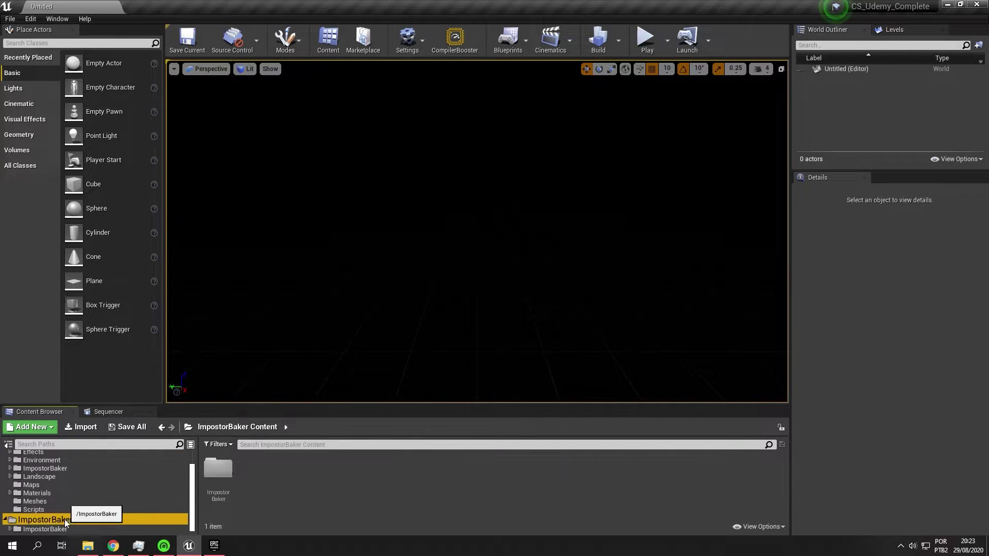
{"action": "left_click", "coordinate": [65, 529]}
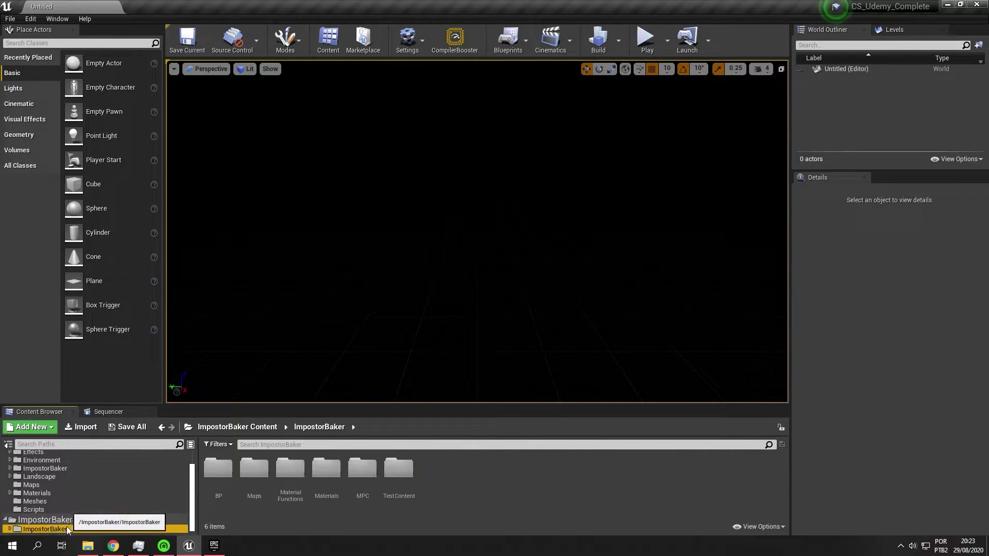
{"action": "double_click", "coordinate": [255, 471]}
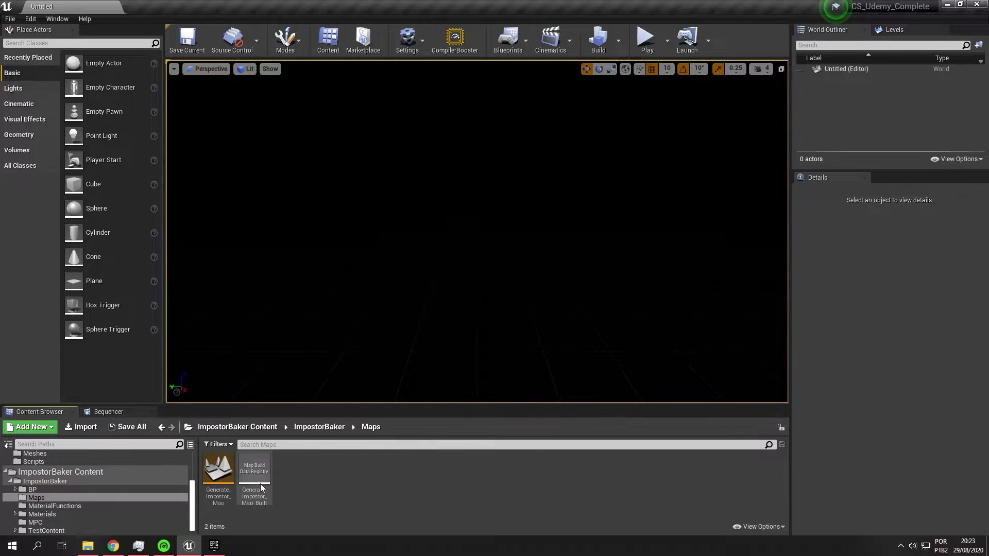
{"action": "right_click", "coordinate": [261, 484]}
Open Generate_Impostor_Map, choosing Don't Save for the untitled level
{"action": "left_click", "coordinate": [317, 506]}
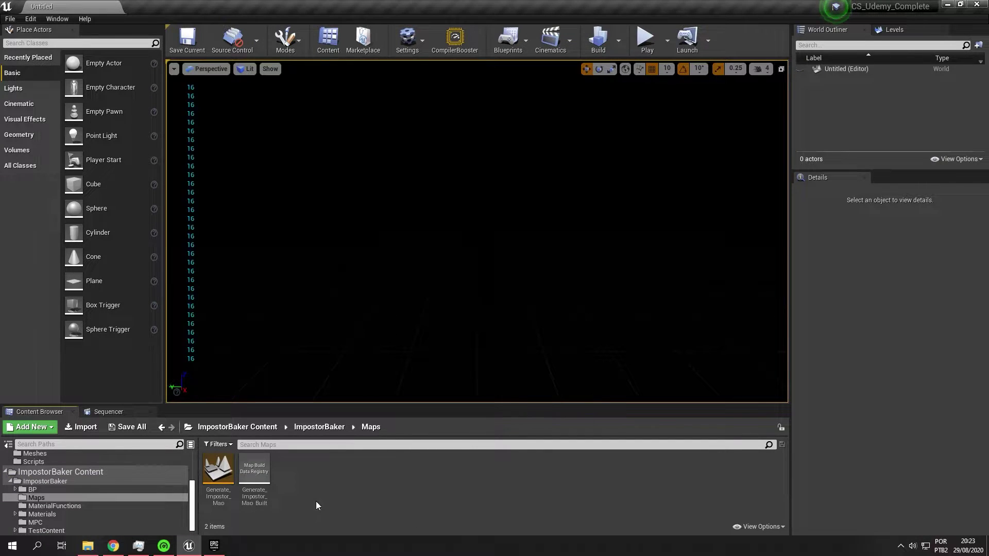
{"action": "double_click", "coordinate": [227, 475]}
{"action": "left_click", "coordinate": [592, 367]}
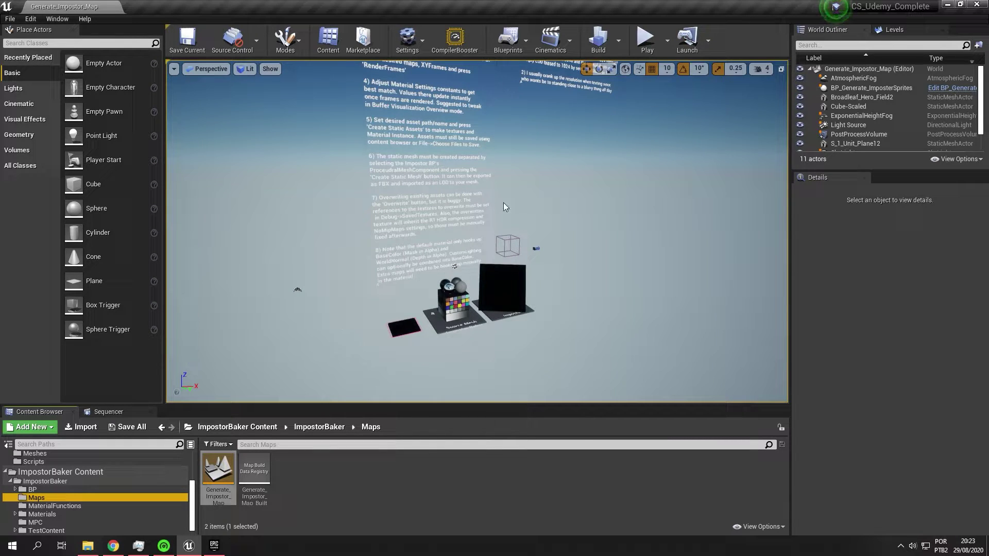
{"action": "left_click", "coordinate": [451, 298]}
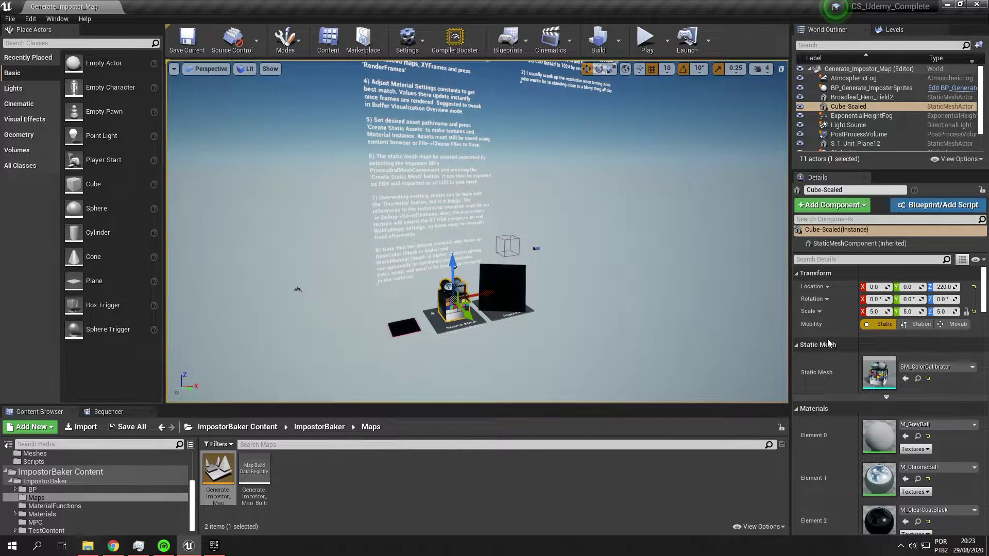
{"action": "left_click", "coordinate": [596, 290]}
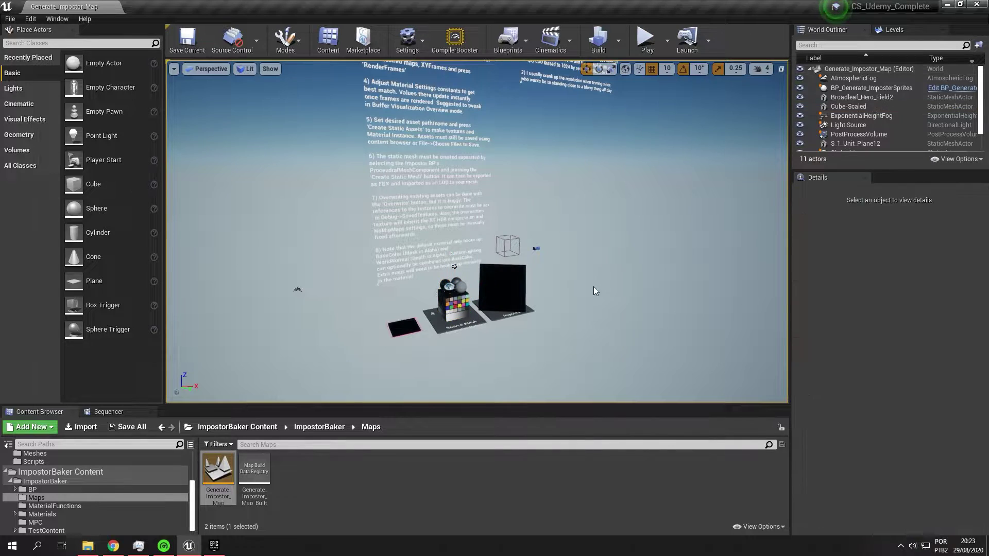
Fly the F11 immersive viewport over the Bake Directions board, steps 1–8, and colour chart
{"action": "middle_click_drag", "start_coordinate": [614, 296], "coordinate": [628, 294]}
{"action": "right_click_drag", "start_coordinate": [628, 298], "coordinate": [607, 307]}
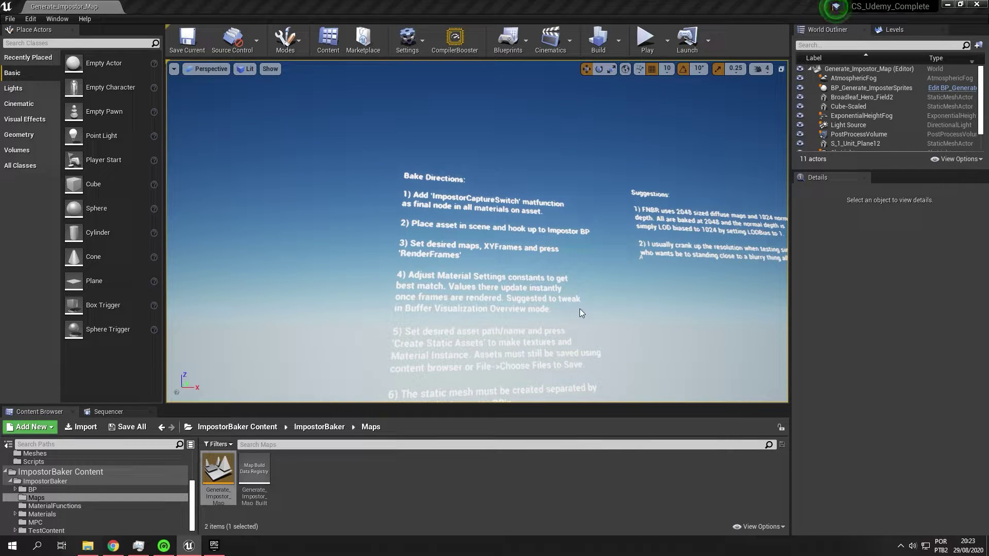
{"action": "key", "text": "F11"}
{"action": "mouse_move", "coordinate": [688, 301]}
{"action": "right_mouse_down"}
{"action": "mouse_move", "coordinate": [679, 319]}
{"action": "mouse_move", "coordinate": [689, 301]}
{"action": "mouse_move", "coordinate": [679, 295]}
{"action": "right_mouse_up"}
{"action": "key", "text": "w"}
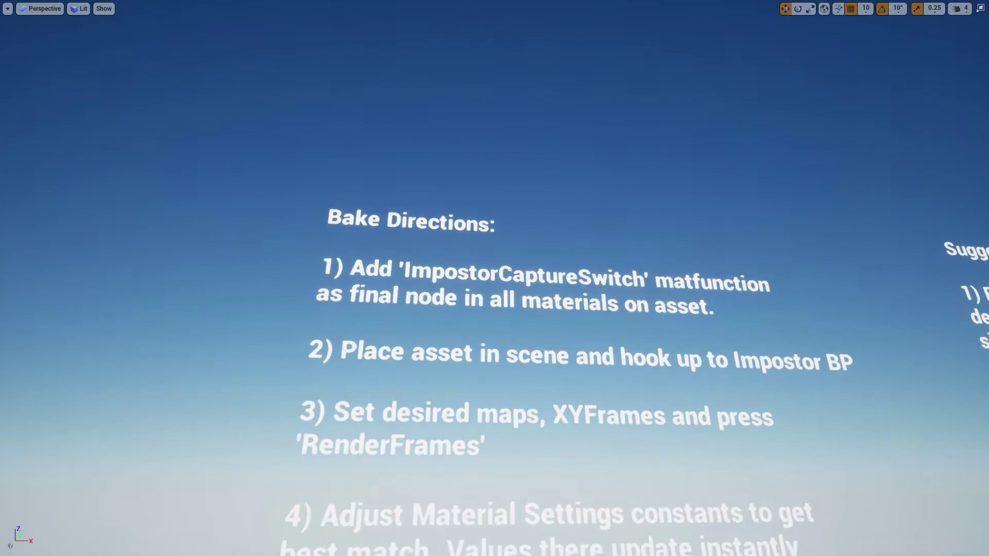
{"action": "key", "text": "q"}
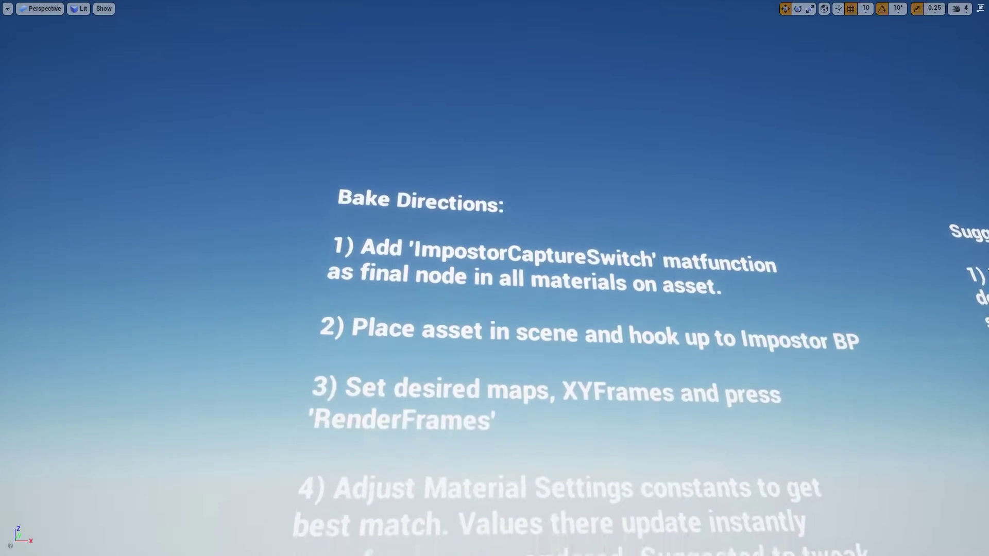
{"action": "key", "text": "q"}
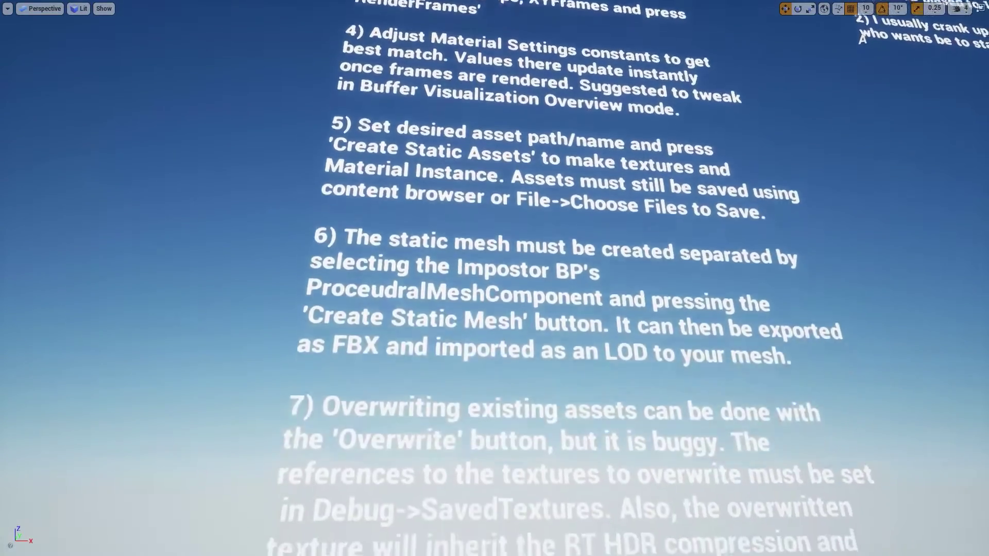
{"action": "mouse_move", "coordinate": [688, 324]}
{"action": "right_mouse_down"}
{"action": "mouse_move", "coordinate": [709, 342]}
{"action": "mouse_move", "coordinate": [720, 378]}
{"action": "mouse_move", "coordinate": [714, 415]}
{"action": "mouse_move", "coordinate": [704, 409]}
{"action": "mouse_move", "coordinate": [684, 305]}
{"action": "right_mouse_up"}
{"action": "key", "text": "s"}
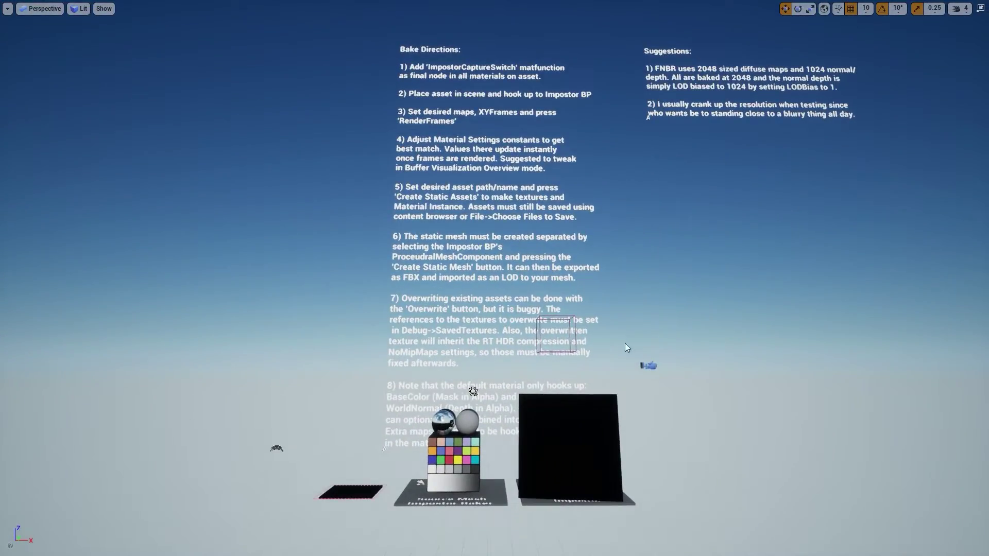
{"action": "key", "text": "F11"}
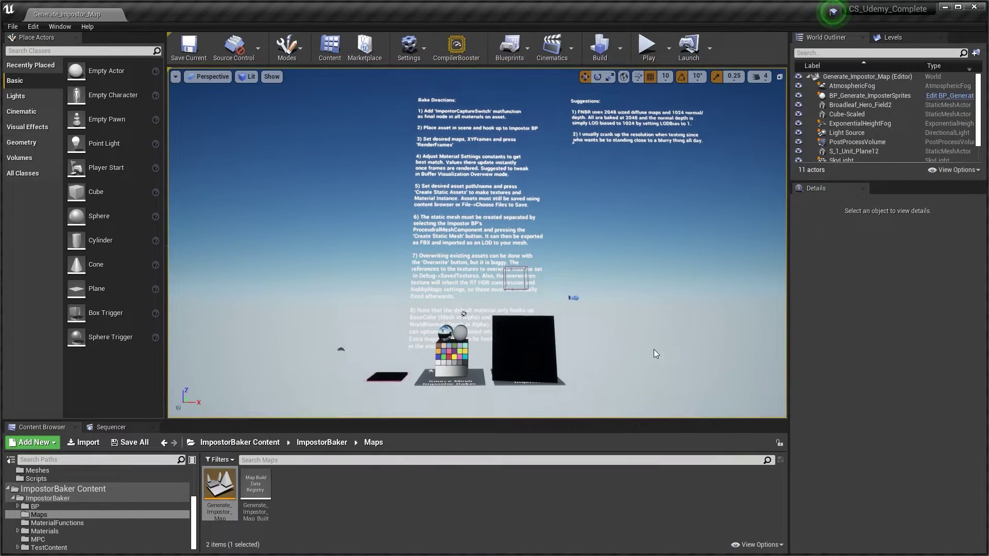
Set the Cube-Scaled calibrator's locked scale to 1 on all axes
{"action": "left_click", "coordinate": [452, 356]}
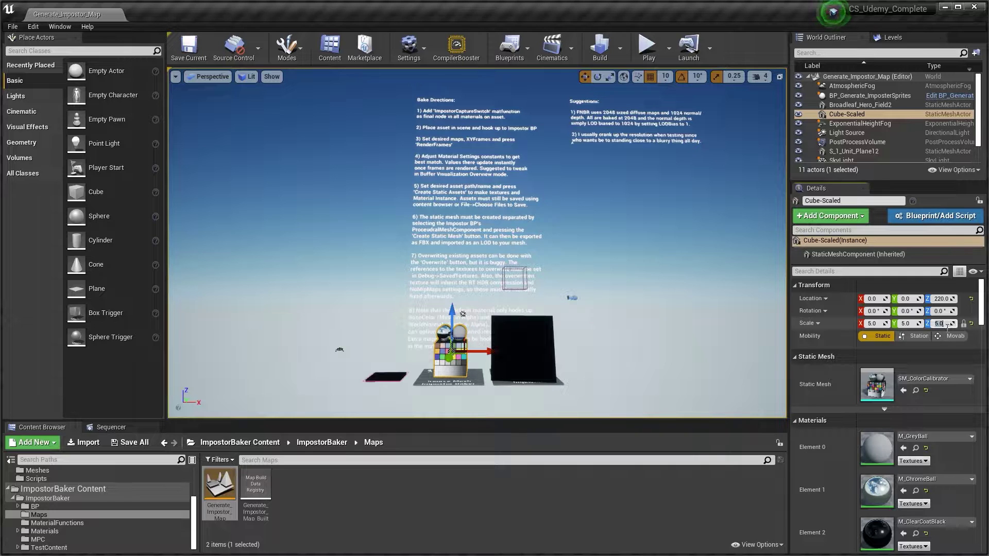
{"action": "type", "text": "1"}
{"action": "key", "text": "Return"}
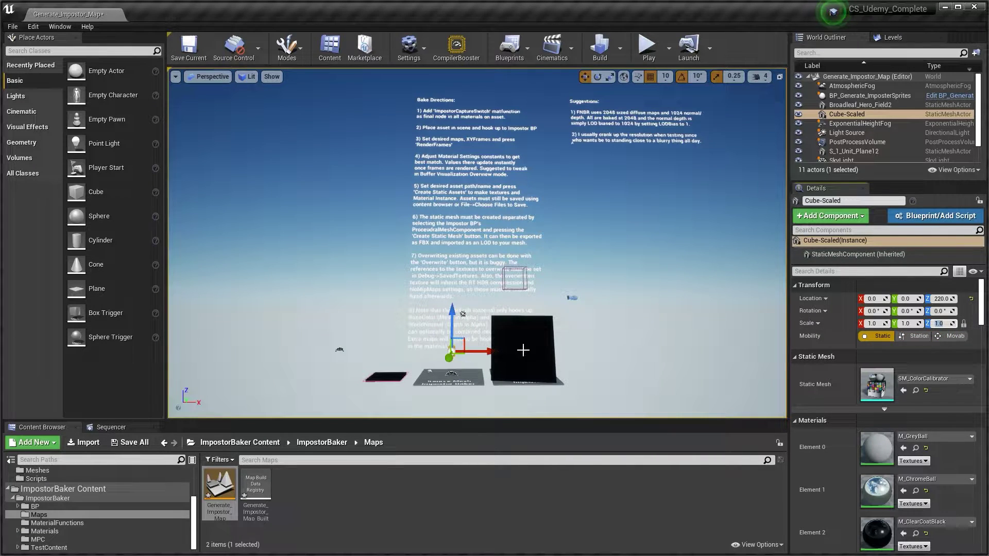
{"action": "left_click", "coordinate": [627, 341]}
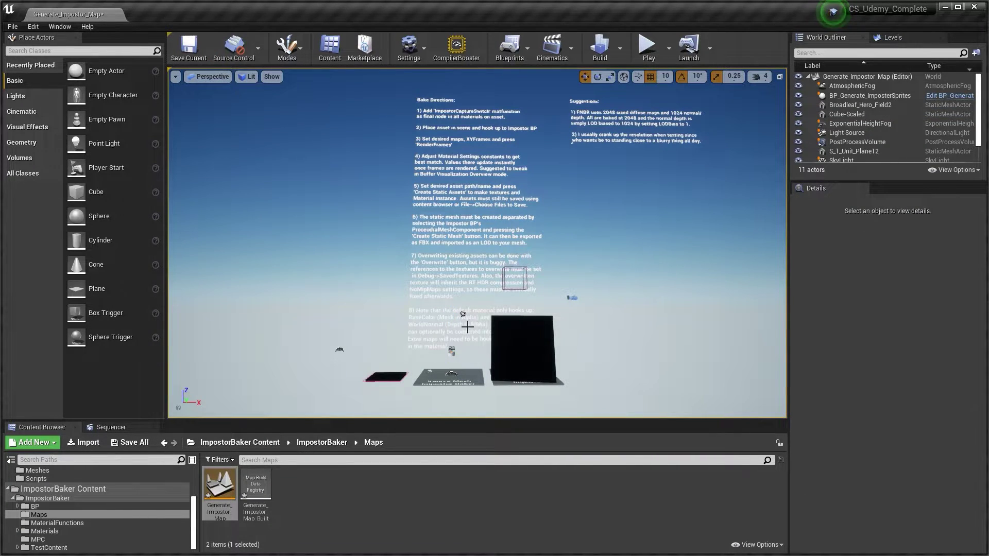
Select BP_Generate_ImposterSprites and scroll its Details to the bake settings
{"action": "key", "text": "w"}
{"action": "mouse_move", "coordinate": [467, 327]}
{"action": "right_mouse_down"}
{"action": "mouse_move", "coordinate": [444, 346]}
{"action": "mouse_move", "coordinate": [456, 356]}
{"action": "mouse_move", "coordinate": [451, 378]}
{"action": "mouse_move", "coordinate": [471, 328]}
{"action": "right_mouse_up"}
{"action": "key", "text": "w"}
{"action": "key", "text": "s"}
{"action": "left_click", "coordinate": [501, 295]}
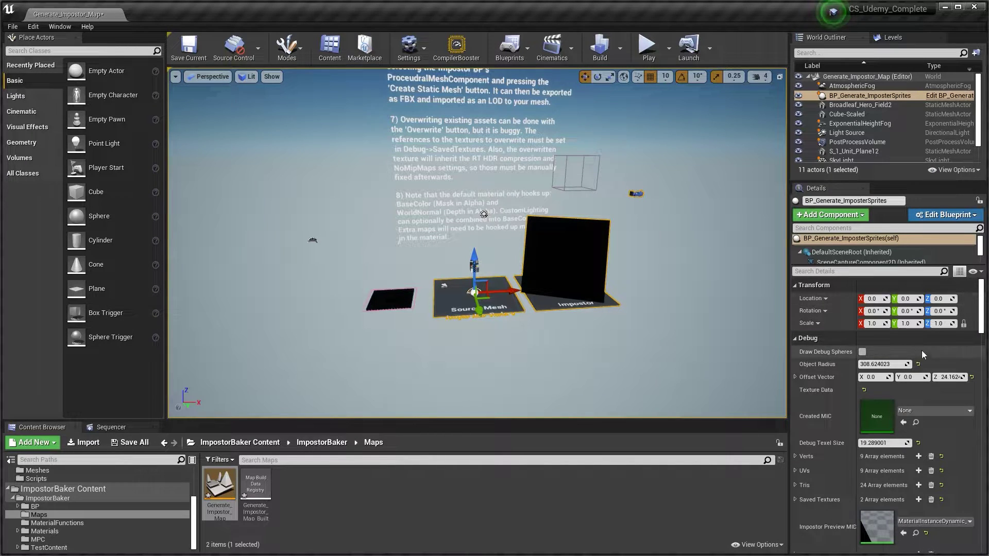
{"action": "scroll", "coordinate": [927, 417], "scroll_direction": "down", "scroll_amount": 3}
{"action": "scroll", "coordinate": [926, 417], "scroll_direction": "down", "scroll_amount": 3}
Set the baker's Static Mesh Actor to Cube-Scaled
{"action": "left_click", "coordinate": [967, 399]}
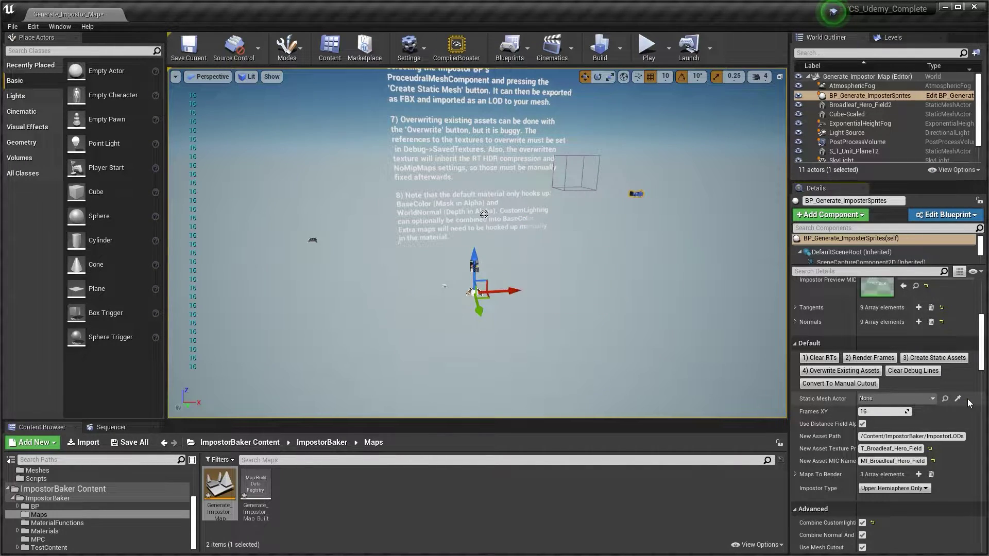
{"action": "left_click", "coordinate": [926, 400]}
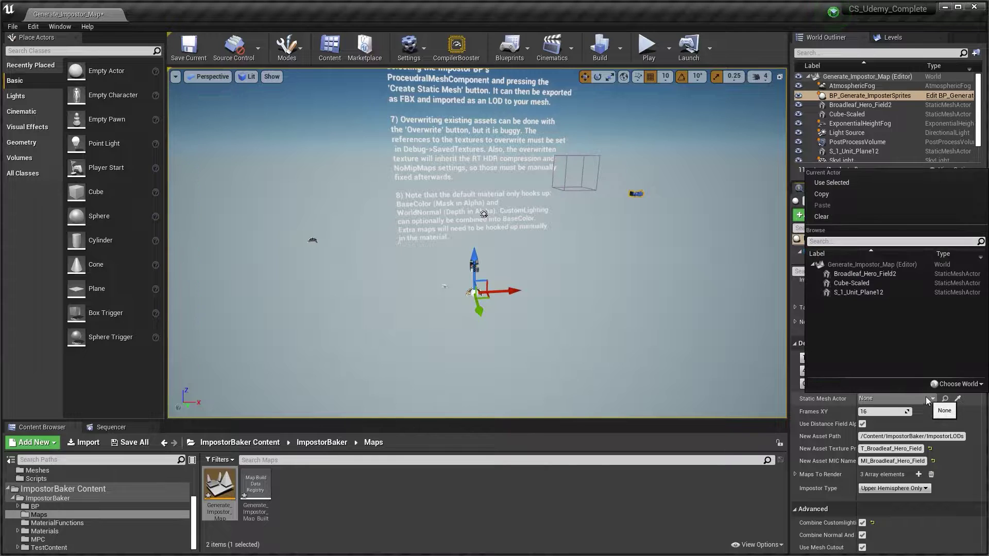
{"action": "left_click", "coordinate": [867, 285]}
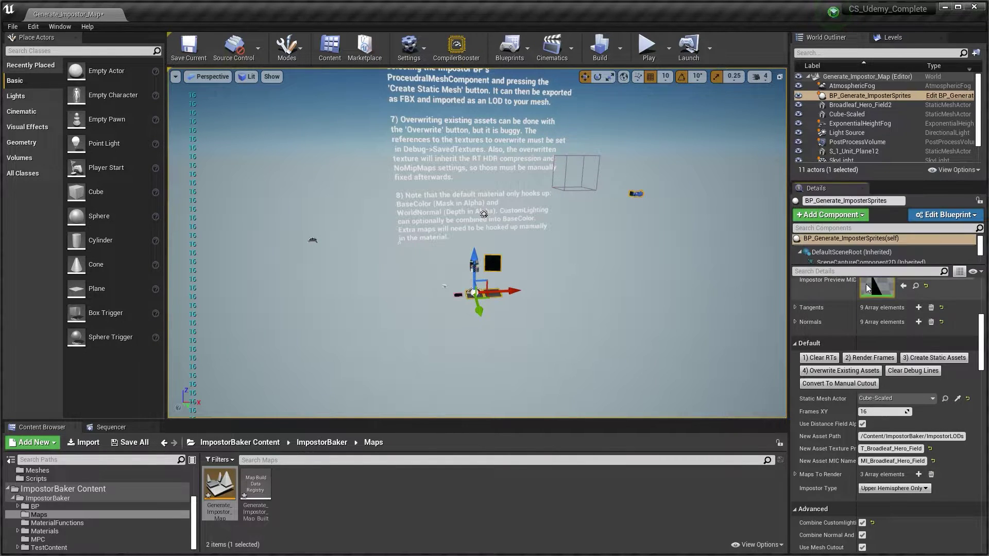
{"action": "left_click", "coordinate": [583, 277]}
Try a Location Z of 220 on BP_Generate_ImposterSprites, then reset it to 0
{"action": "right_click_drag", "start_coordinate": [582, 277], "coordinate": [582, 308]}
{"action": "key", "text": "w"}
{"action": "key", "text": "s"}
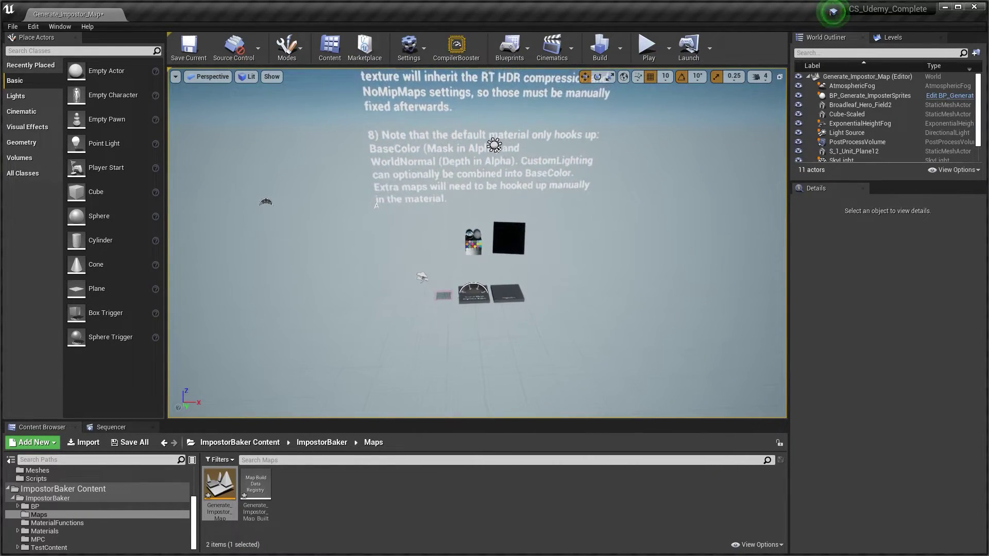
{"action": "left_click", "coordinate": [510, 293]}
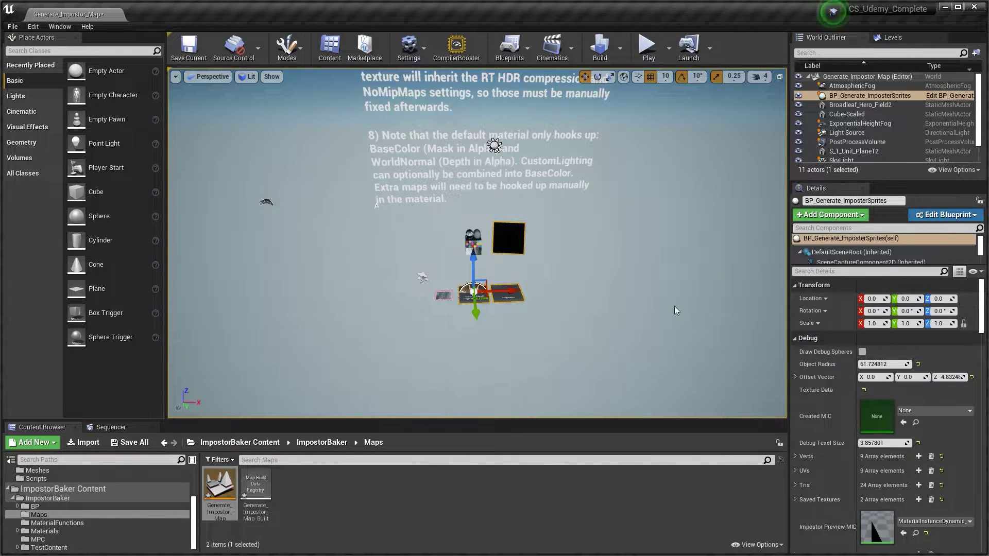
{"action": "left_click", "coordinate": [479, 243]}
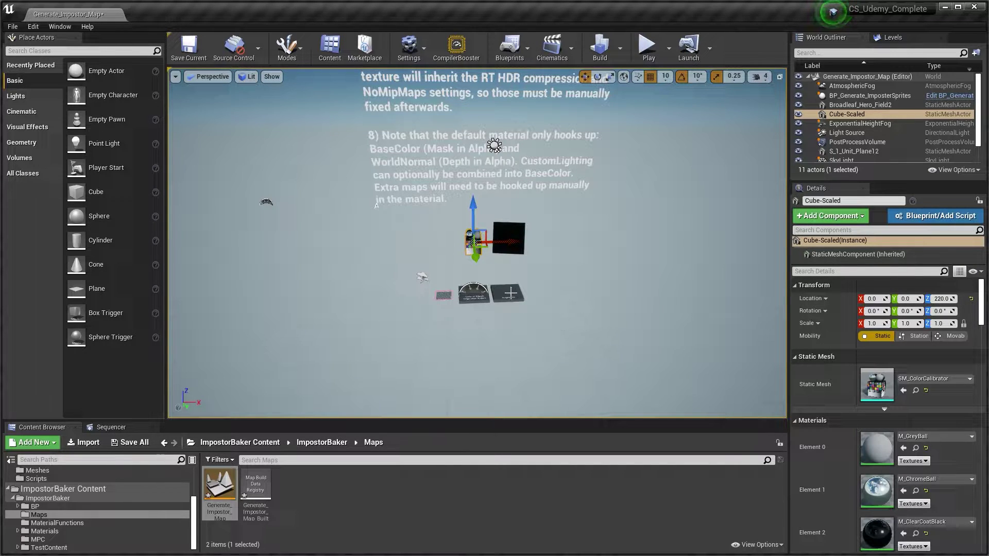
{"action": "left_click", "coordinate": [483, 294]}
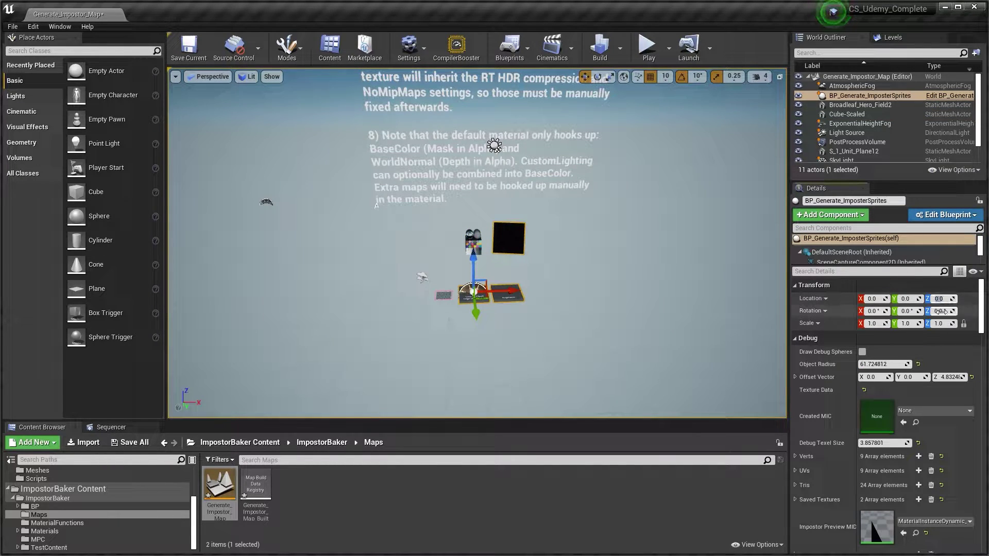
{"action": "type", "text": "220"}
{"action": "key", "text": "Return"}
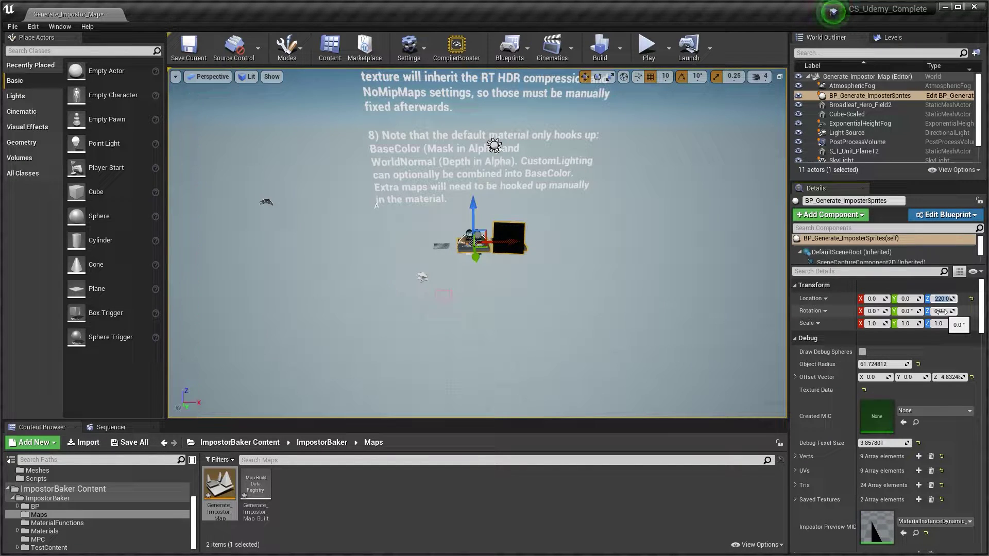
{"action": "type", "text": "0"}
{"action": "key", "text": "Return"}
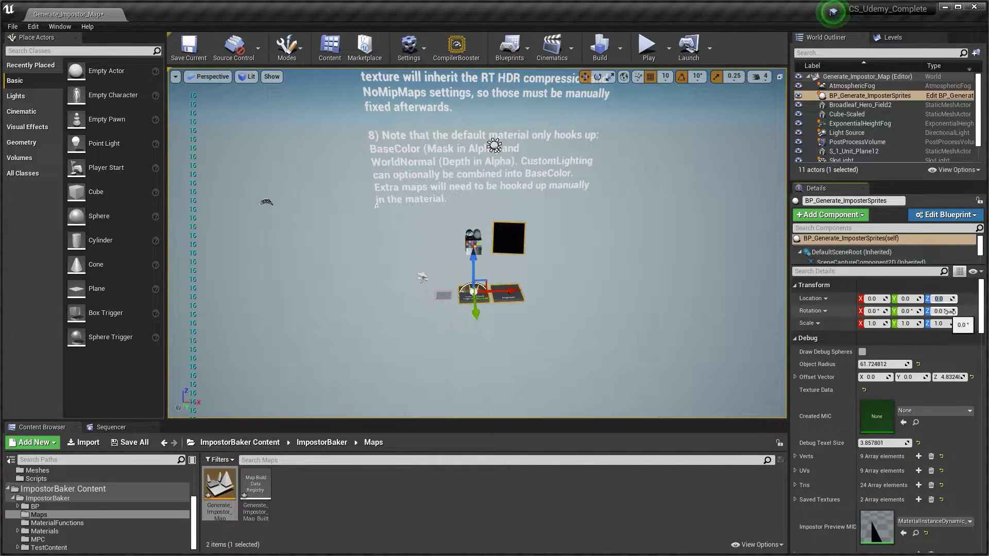
Review Bake Directions steps 2–8 from above, then select the Cube-Scaled calibrator
{"action": "left_click", "coordinate": [622, 246]}
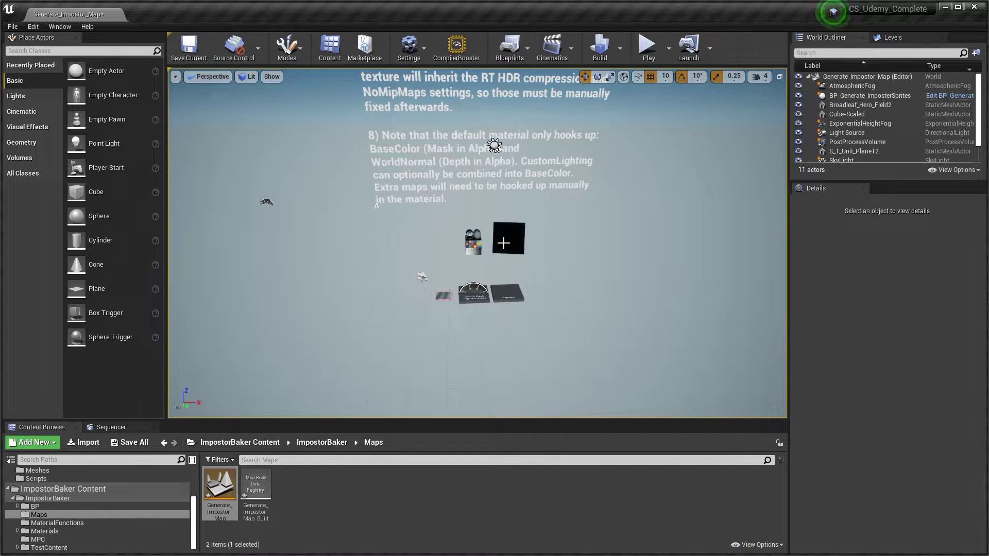
{"action": "left_click", "coordinate": [486, 248]}
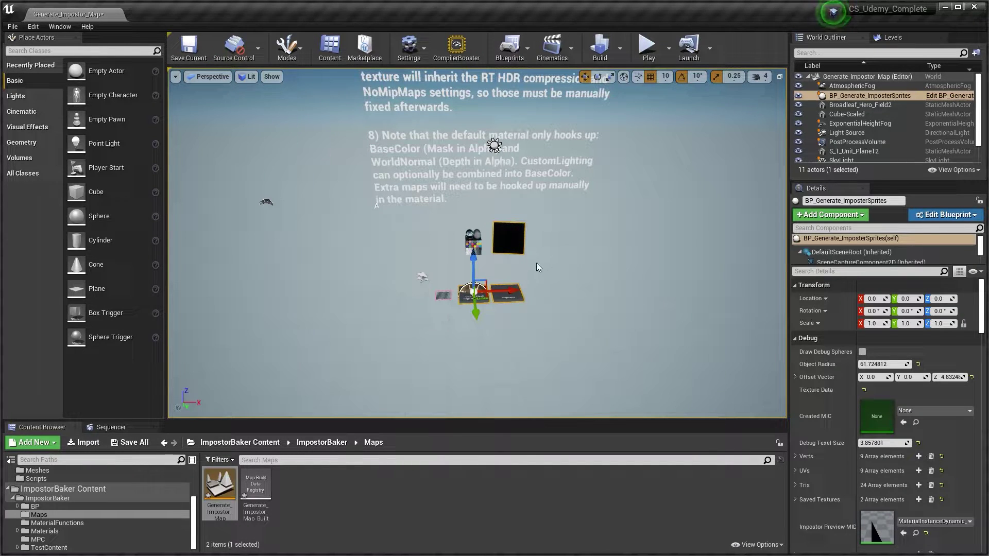
{"action": "key", "text": "w"}
{"action": "mouse_move", "coordinate": [486, 248]}
{"action": "right_mouse_down"}
{"action": "mouse_move", "coordinate": [480, 257]}
{"action": "mouse_move", "coordinate": [488, 253]}
{"action": "mouse_move", "coordinate": [485, 170]}
{"action": "mouse_move", "coordinate": [485, 247]}
{"action": "right_mouse_up"}
{"action": "key", "text": "e"}
{"action": "right_click_drag", "start_coordinate": [502, 290], "coordinate": [502, 290]}
{"action": "key", "text": "q"}
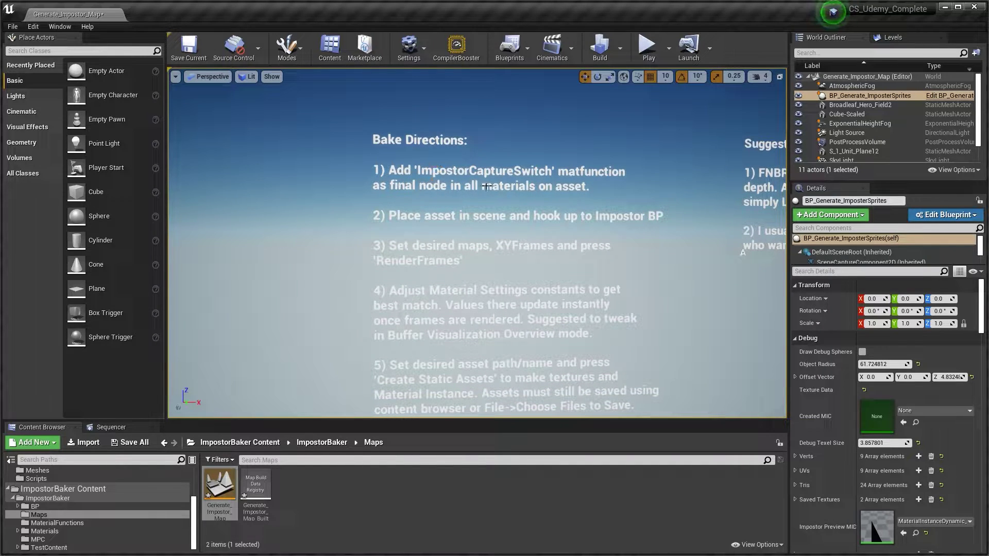
{"action": "mouse_move", "coordinate": [470, 186]}
{"action": "right_mouse_down"}
{"action": "mouse_move", "coordinate": [510, 147]}
{"action": "mouse_move", "coordinate": [470, 189]}
{"action": "right_mouse_up"}
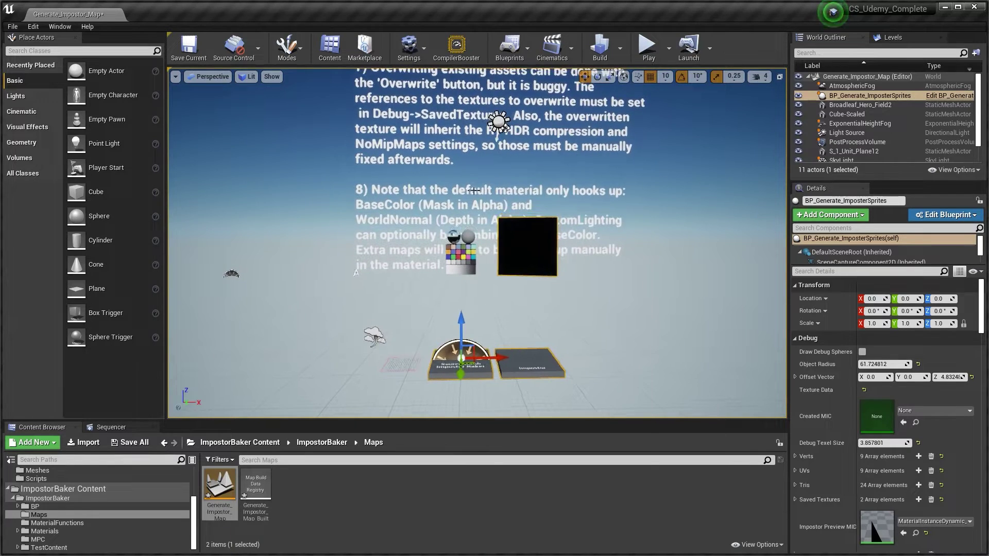
{"action": "right_click", "coordinate": [488, 504]}
Keep Cube-Scaled selected and open its M_ColorGrid material from the Details Materials slot
{"action": "left_click", "coordinate": [463, 259]}
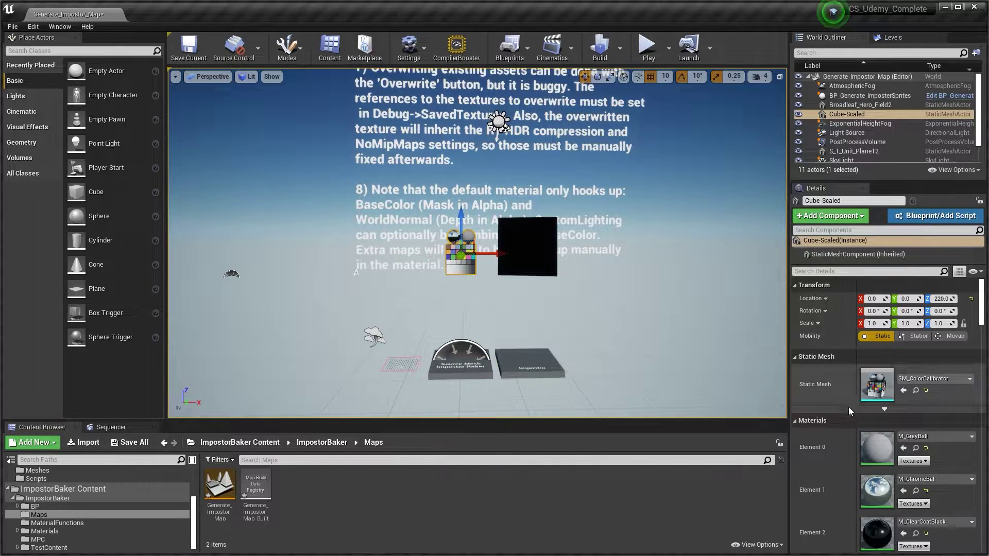
{"action": "scroll", "coordinate": [895, 433], "scroll_direction": "down", "scroll_amount": 4}
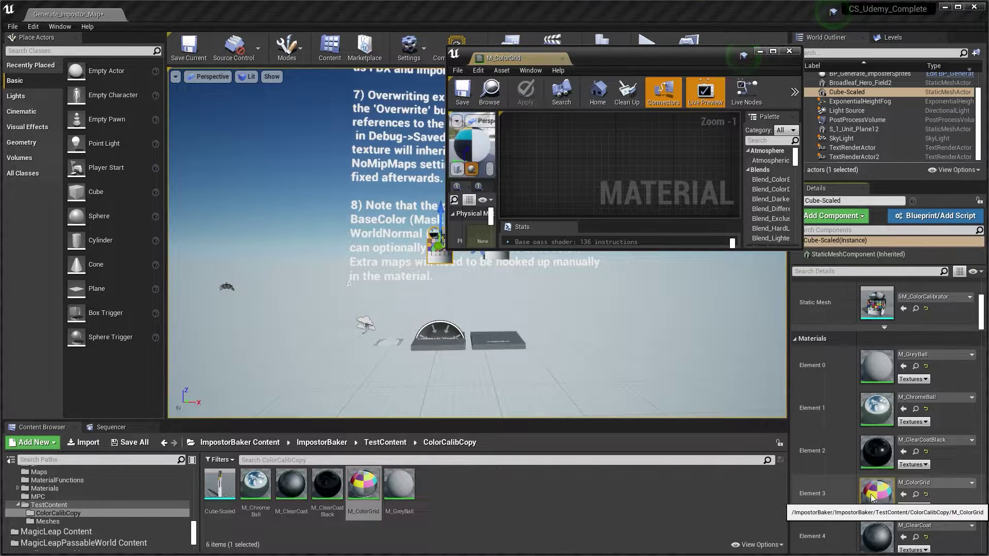
{"action": "left_click", "coordinate": [773, 51]}
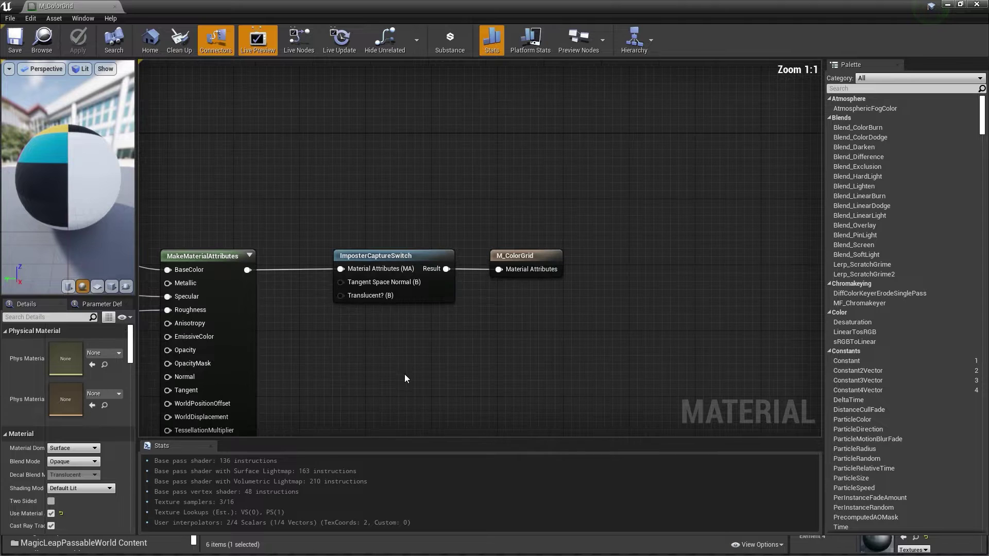
Add an extra ImposterCaptureSwitch node to the M_ColorGrid graph, then delete it again
{"action": "scroll", "coordinate": [403, 332], "scroll_direction": "down", "scroll_amount": 6}
{"action": "scroll", "coordinate": [403, 334], "scroll_direction": "up", "scroll_amount": 4}
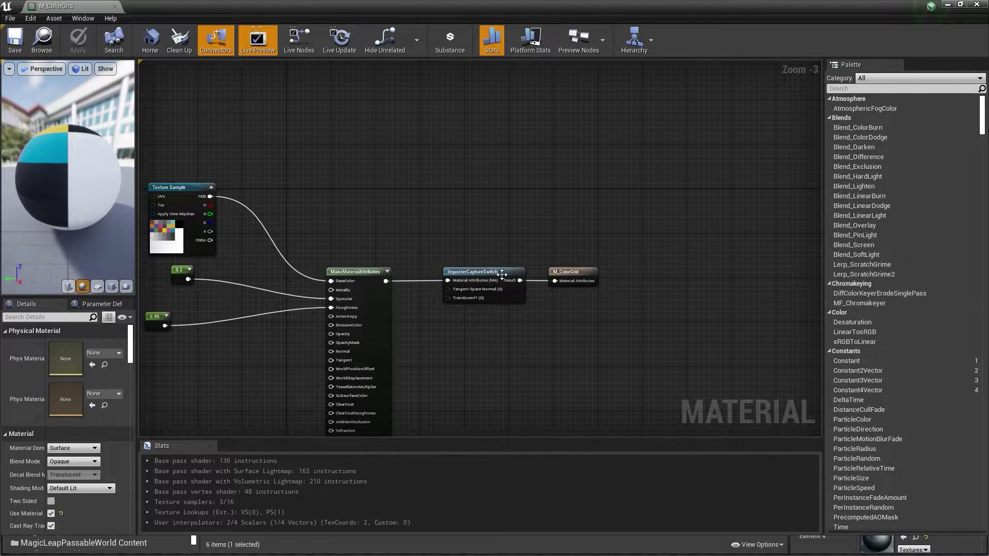
{"action": "scroll", "coordinate": [448, 298], "scroll_direction": "up", "scroll_amount": 2}
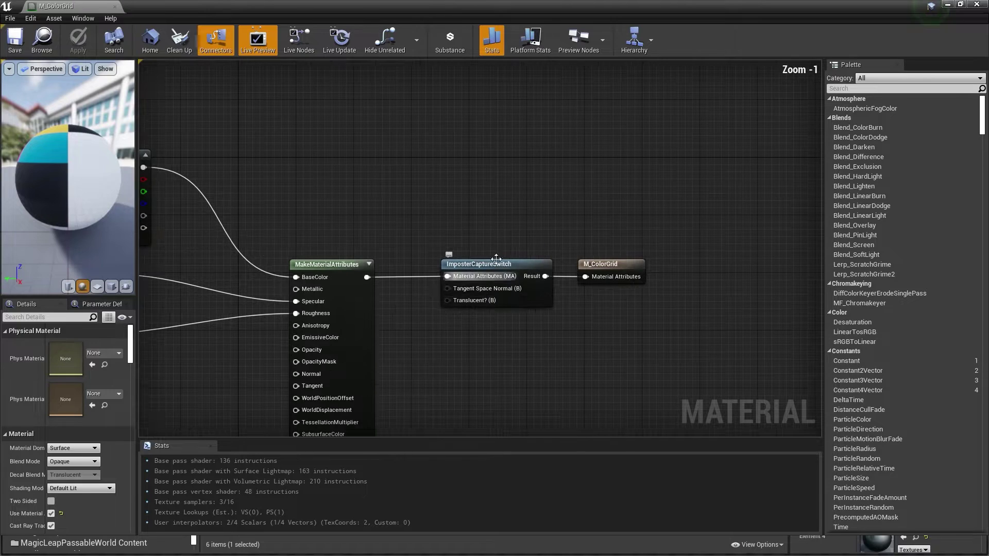
{"action": "right_click", "coordinate": [637, 352]}
{"action": "type", "text": "imposter"}
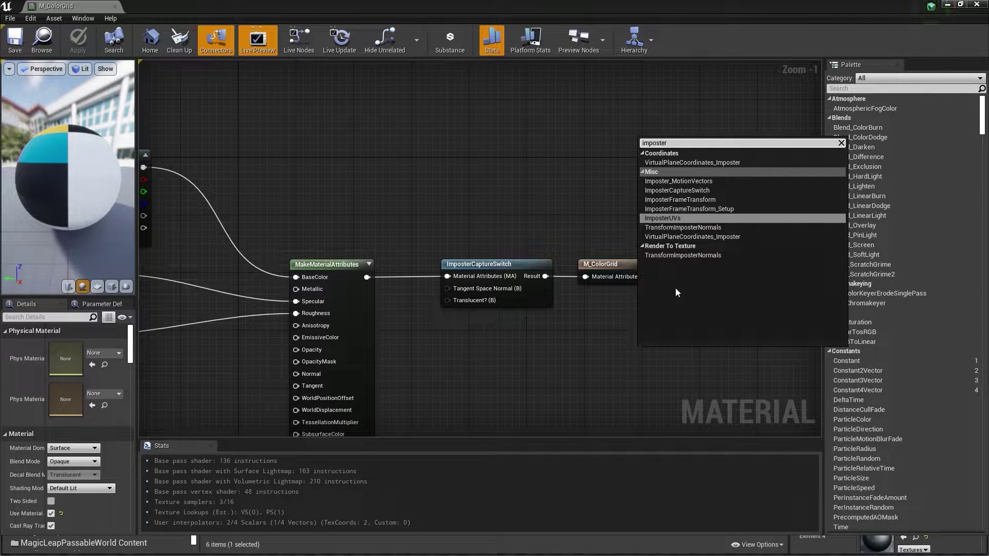
{"action": "left_click", "coordinate": [690, 191]}
{"action": "left_click", "coordinate": [736, 321]}
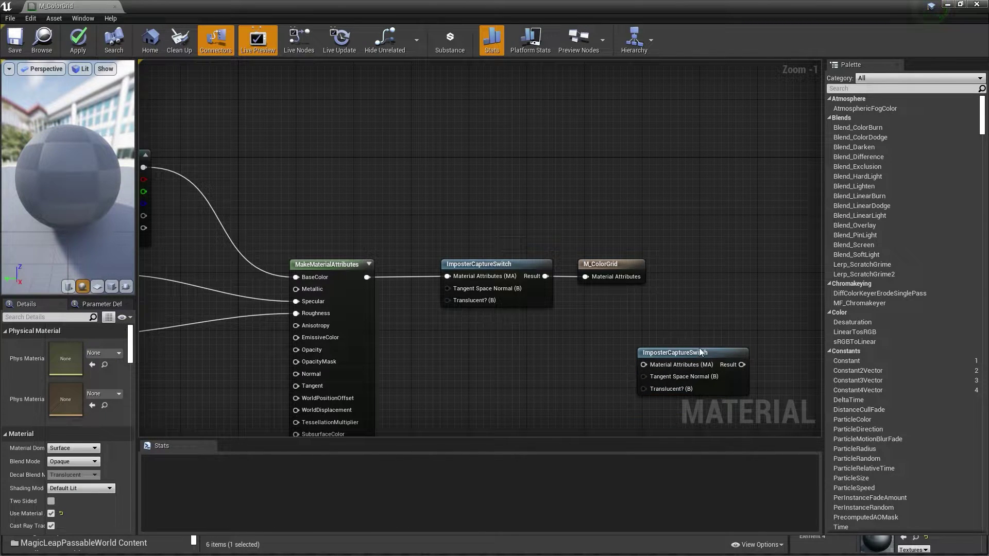
{"action": "left_click_drag", "start_coordinate": [742, 364], "coordinate": [720, 305]}
{"action": "left_click", "coordinate": [711, 277]}
{"action": "left_click", "coordinate": [684, 351]}
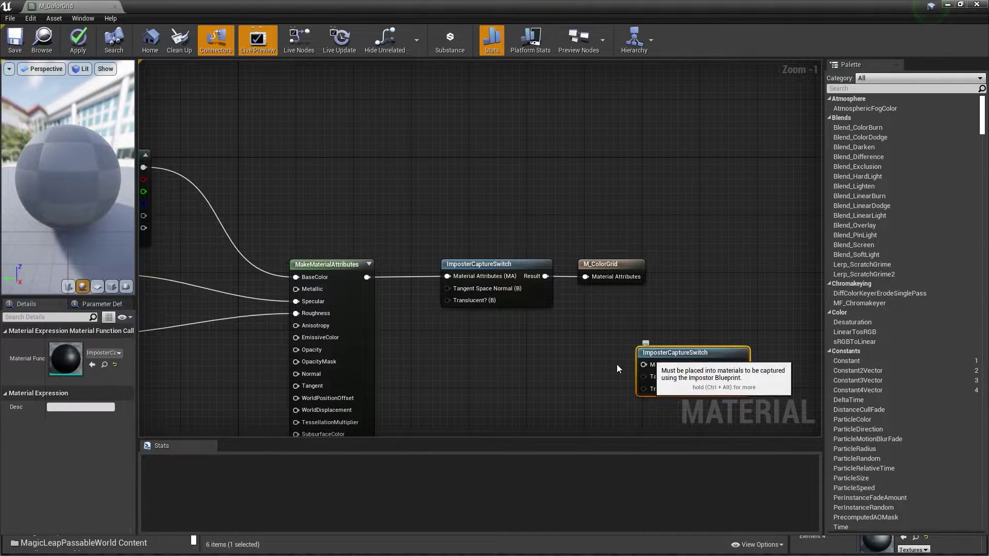
{"action": "left_click", "coordinate": [690, 326]}
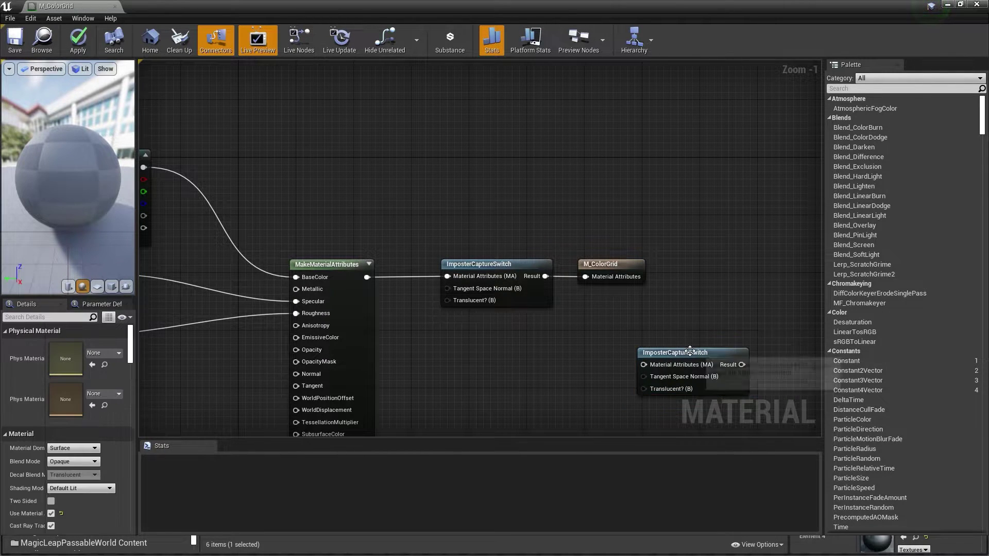
{"action": "left_click", "coordinate": [680, 352]}
{"action": "key", "text": "Delete"}
Add a MakeMaterialAttributes node to the graph from the 'mak' node search
{"action": "right_click", "coordinate": [549, 376]}
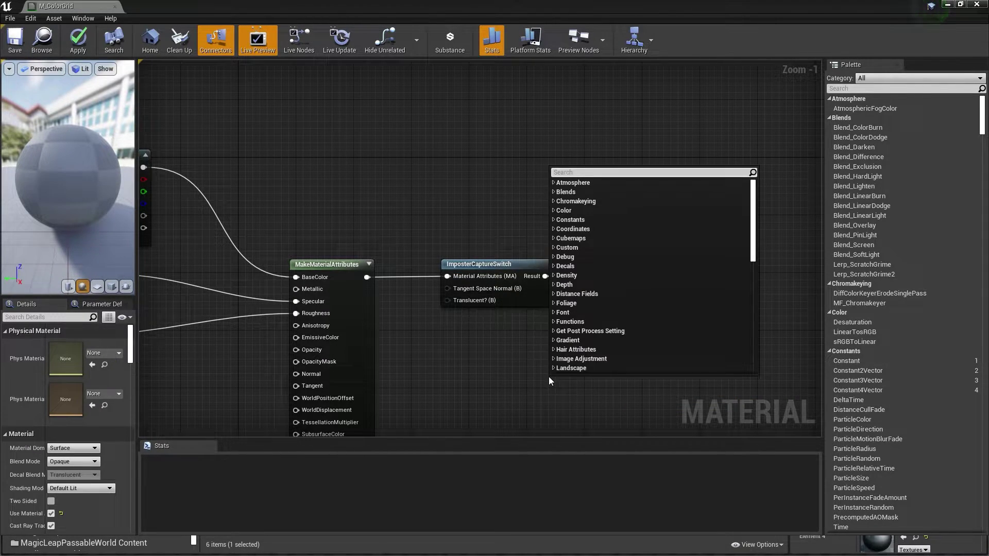
{"action": "type", "text": "make"}
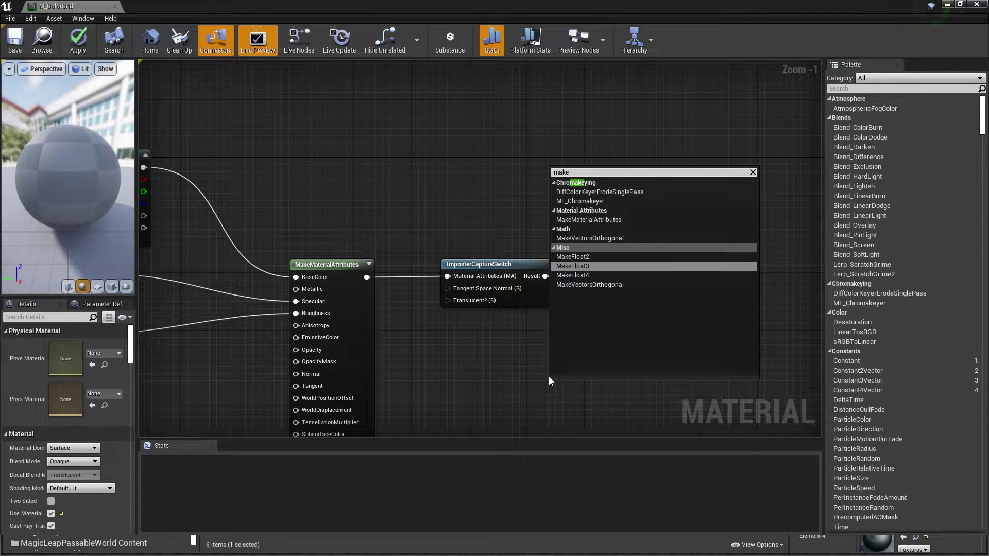
{"action": "left_click", "coordinate": [605, 220]}
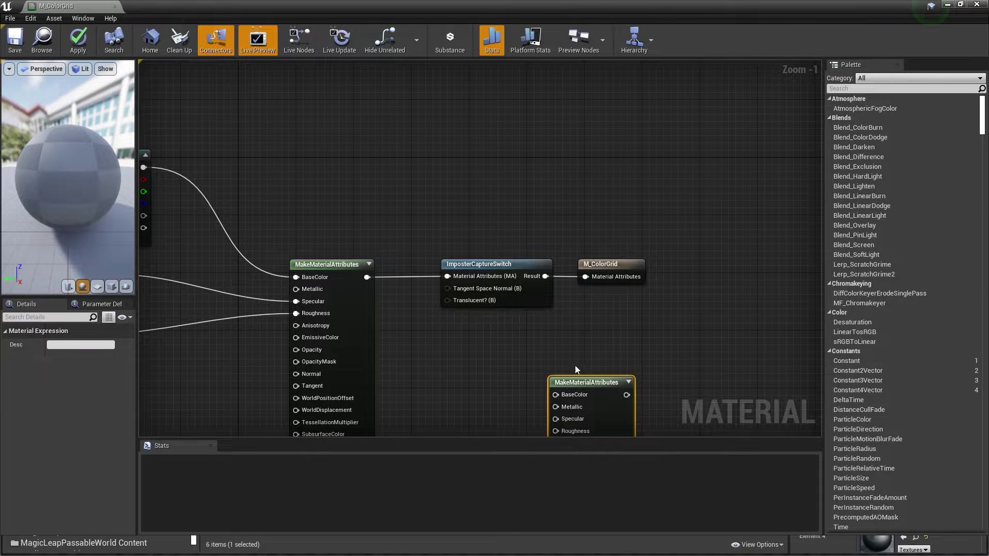
{"action": "right_click_drag", "start_coordinate": [285, 216], "coordinate": [429, 187]}
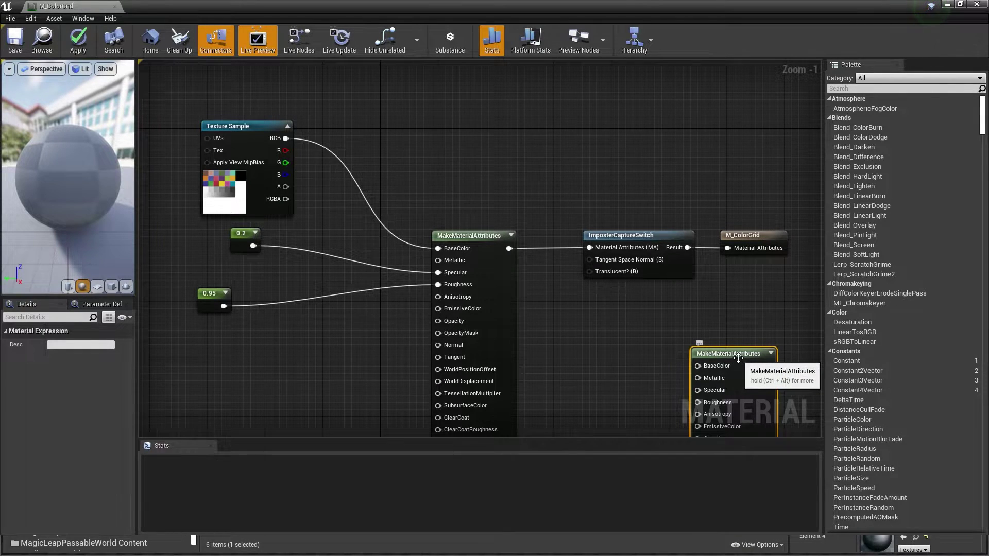
Delete the spare MakeMaterialAttributes node, break the output link and turn off Use Material Attributes
{"action": "key", "text": "Delete"}
{"action": "left_click", "coordinate": [751, 236]}
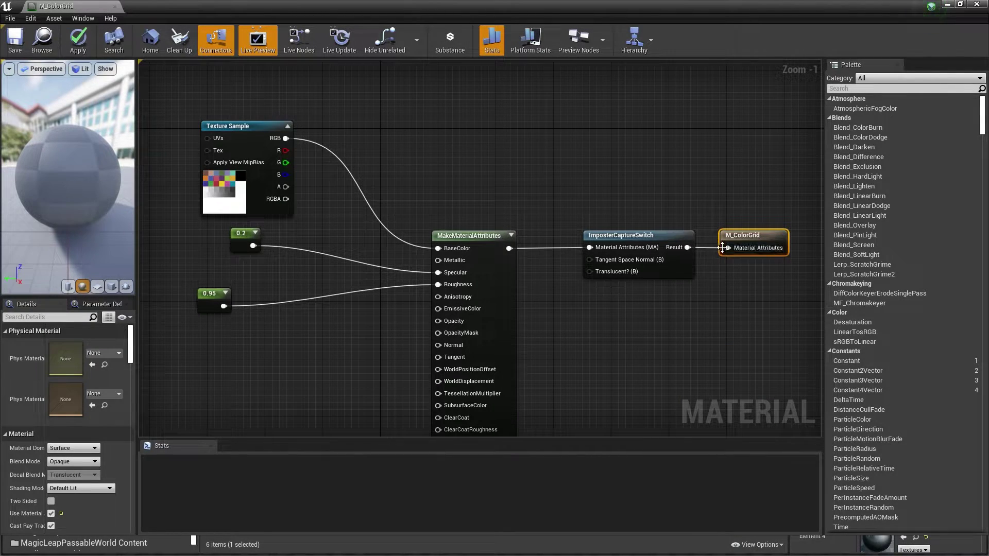
{"action": "right_click", "coordinate": [728, 251]}
{"action": "left_click", "coordinate": [738, 271]}
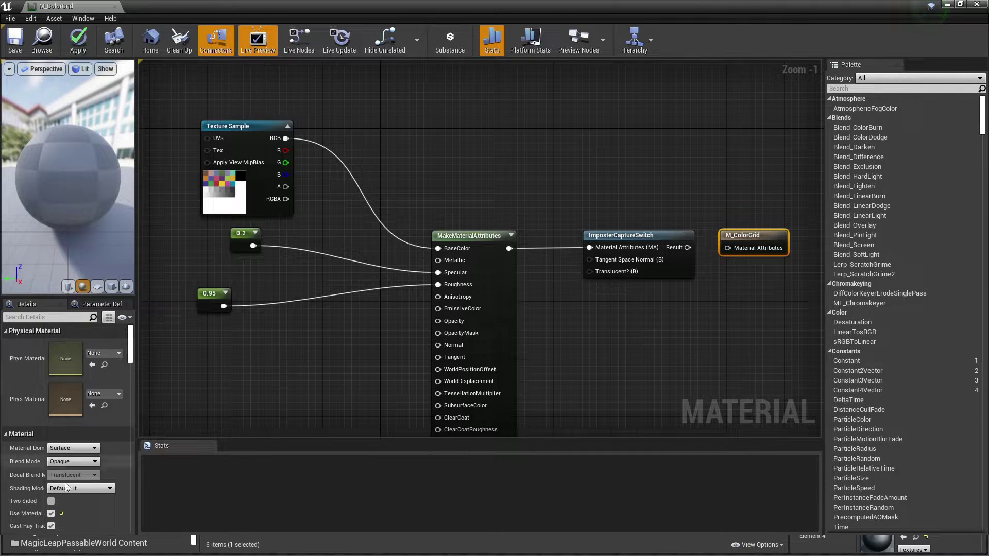
{"action": "left_click", "coordinate": [50, 514]}
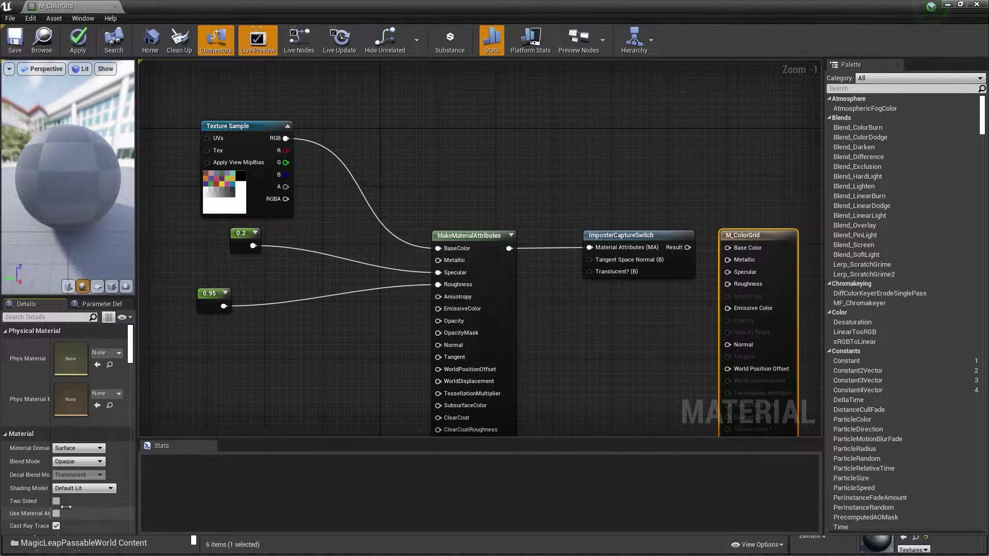
{"action": "left_click_drag", "start_coordinate": [46, 510], "coordinate": [74, 506]}
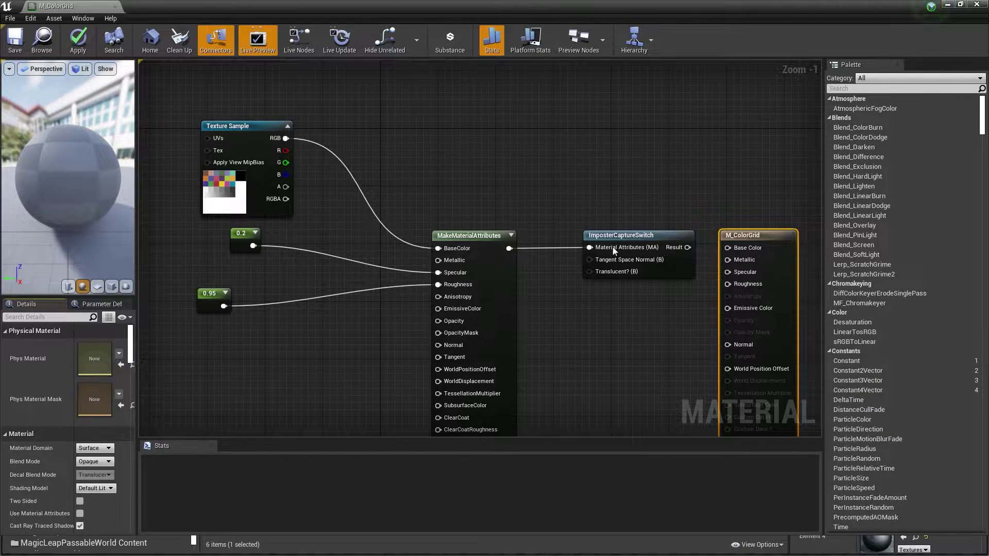
Re-enable Use Material Attributes and wire ImposterCaptureSwitch Result into the M_ColorGrid output
{"action": "left_click_drag", "start_coordinate": [688, 247], "coordinate": [708, 228]}
{"action": "key", "text": "Escape"}
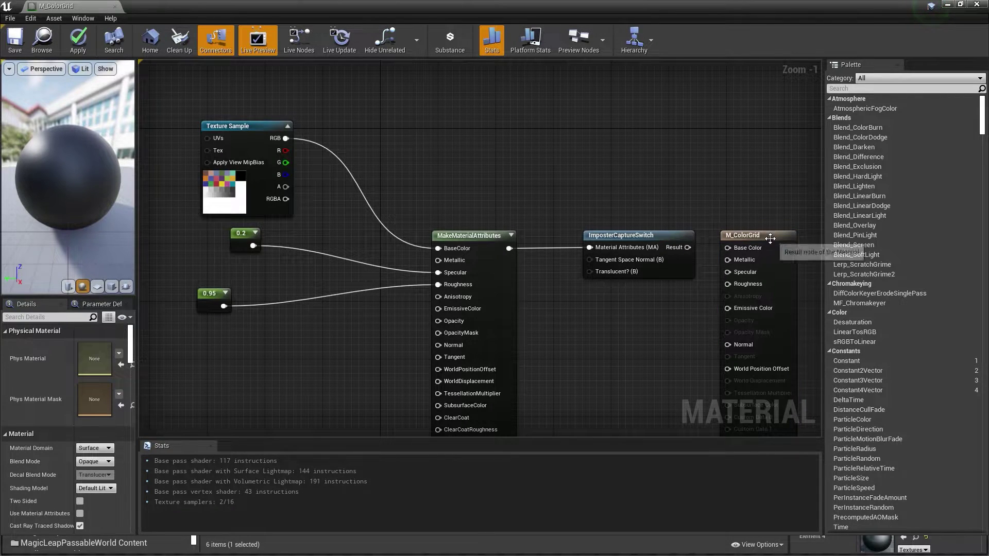
{"action": "left_click", "coordinate": [80, 514]}
{"action": "left_click_drag", "start_coordinate": [688, 247], "coordinate": [728, 247]}
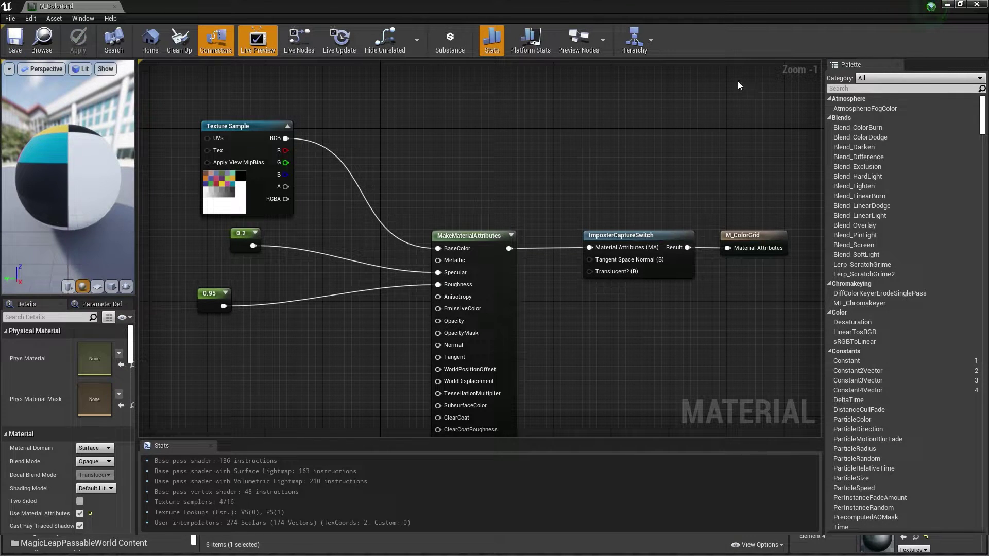
{"action": "left_click", "coordinate": [951, 6]}
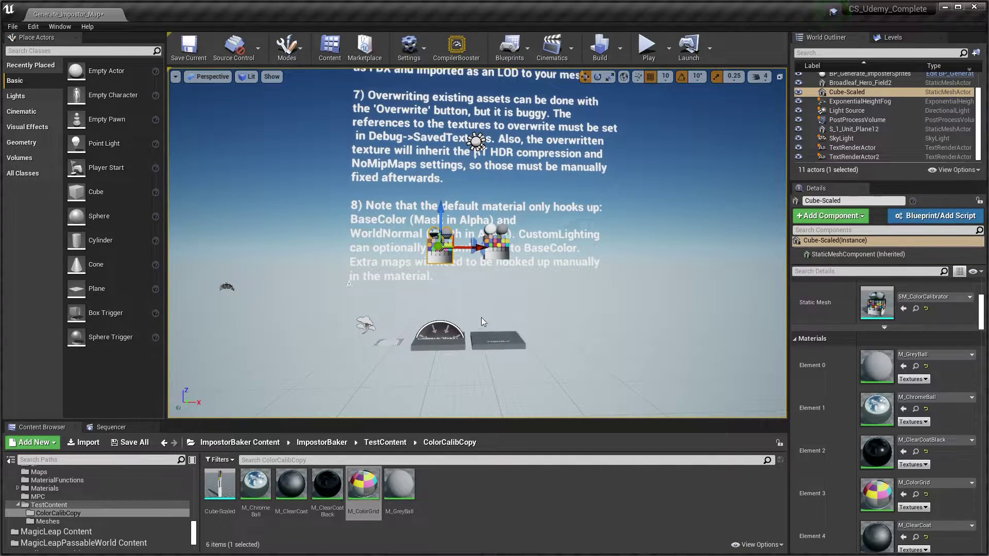
Reopen M_ColorGrid, then inspect the two calibrator cubes up close in Game View
{"action": "double_click", "coordinate": [363, 485]}
{"action": "right_click_drag", "start_coordinate": [561, 314], "coordinate": [546, 346]}
{"action": "key", "text": "g"}
{"action": "key", "text": "w"}
{"action": "key", "text": "w"}
{"action": "key", "text": "s"}
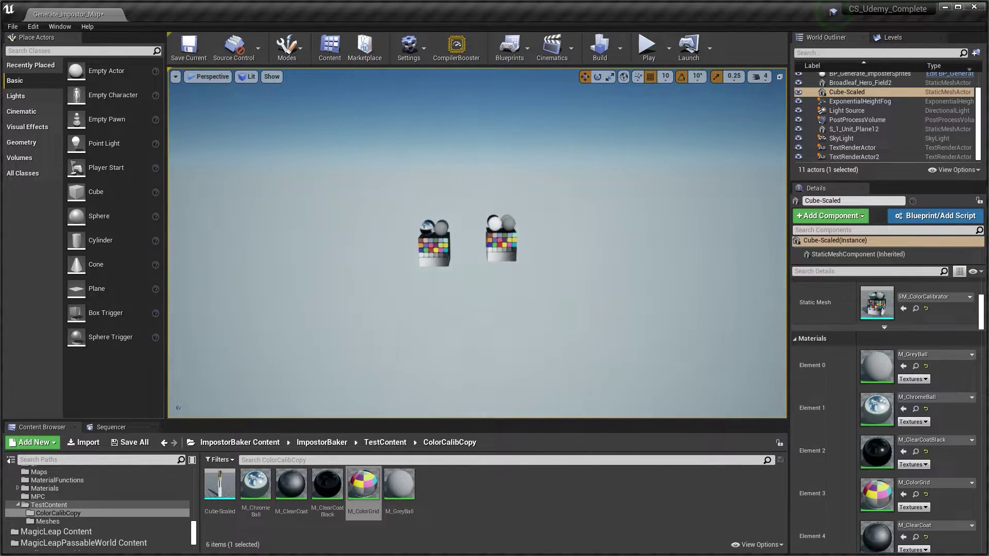
{"action": "left_click_drag", "start_coordinate": [530, 334], "coordinate": [530, 343]}
{"action": "mouse_move", "coordinate": [530, 343]}
{"action": "right_mouse_down"}
{"action": "mouse_move", "coordinate": [522, 372]}
{"action": "mouse_move", "coordinate": [530, 340]}
{"action": "mouse_move", "coordinate": [516, 315]}
{"action": "mouse_move", "coordinate": [516, 360]}
{"action": "mouse_move", "coordinate": [533, 356]}
{"action": "right_mouse_up"}
{"action": "key", "text": "w"}
{"action": "key", "text": "s"}
{"action": "key", "text": "s"}
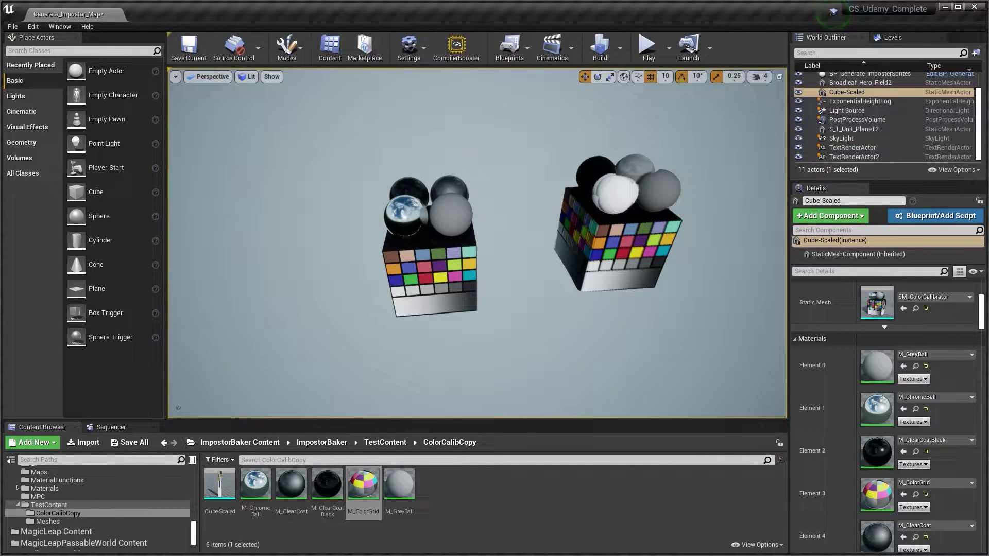
{"action": "key", "text": "s"}
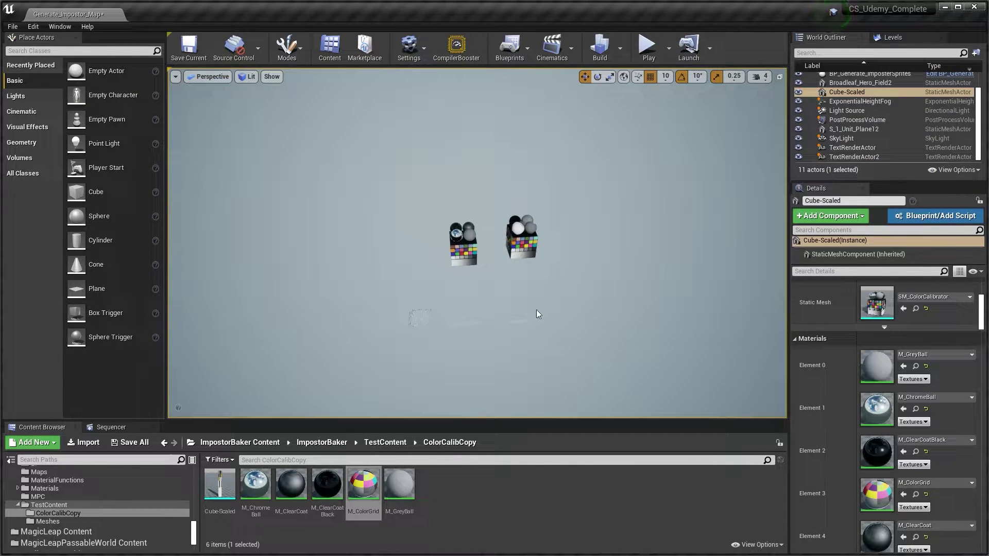
{"action": "key", "text": "g"}
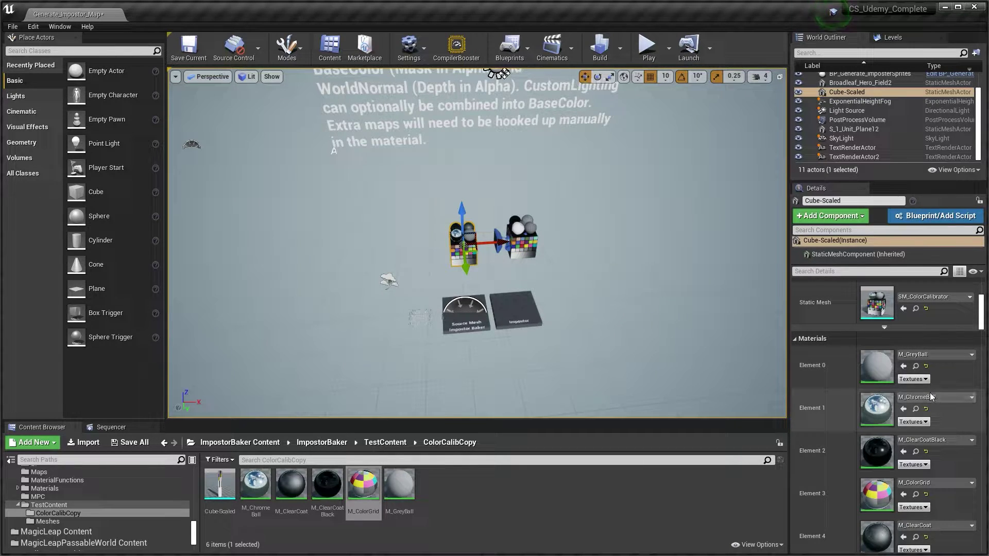
Select the BP_Generate_ImposterSprites baker and tilt the view up to the Bake Directions notes
{"action": "scroll", "coordinate": [933, 391], "scroll_direction": "down", "scroll_amount": 3}
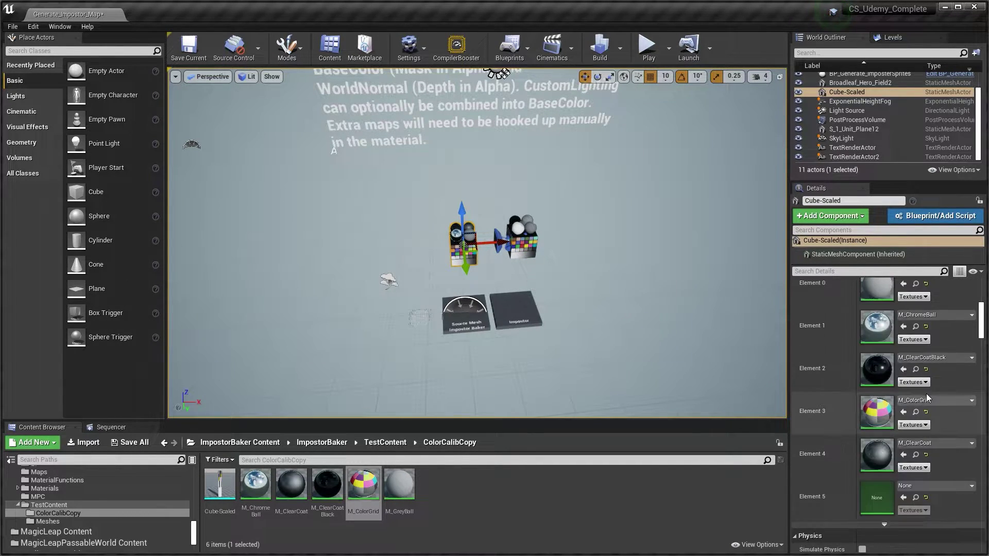
{"action": "scroll", "coordinate": [923, 396], "scroll_direction": "up", "scroll_amount": 5}
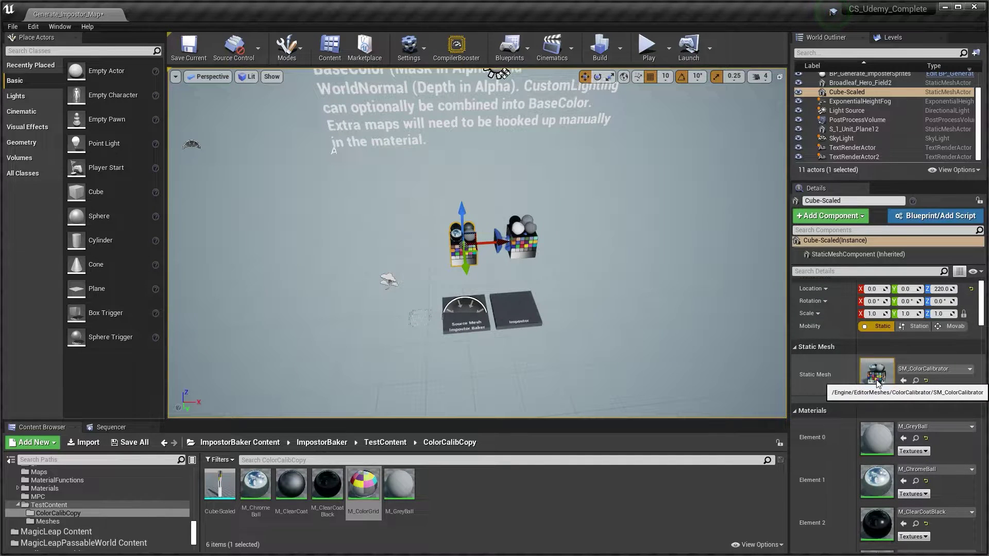
{"action": "left_click", "coordinate": [520, 312]}
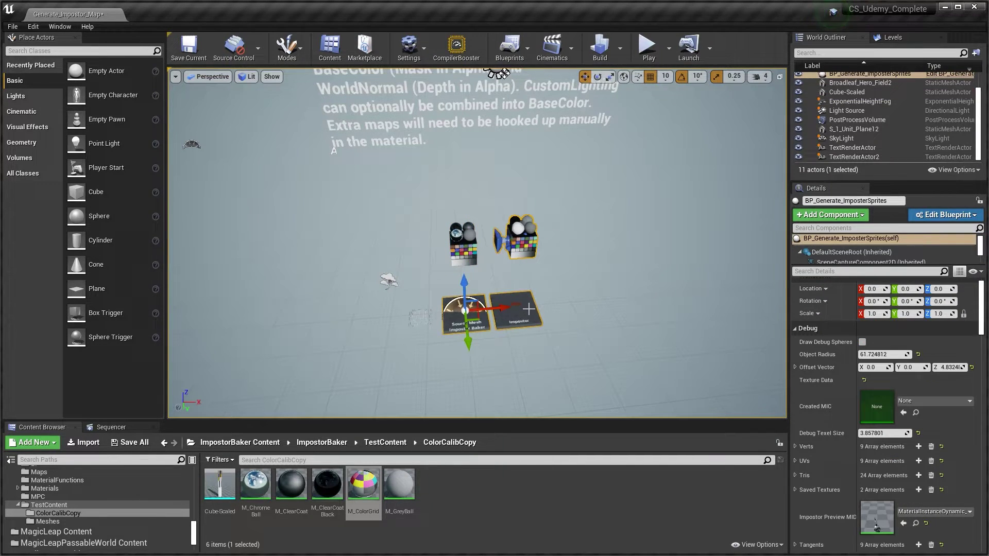
{"action": "right_click_drag", "start_coordinate": [623, 326], "coordinate": [617, 235]}
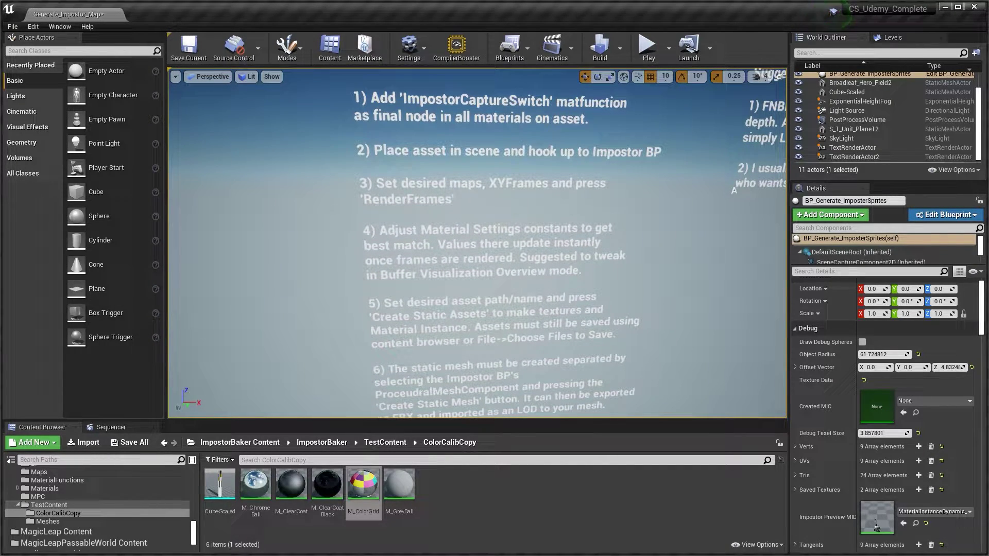
Deselect everything and lower the camera until the baker pads and calibrator cubes show
{"action": "right_click_drag", "start_coordinate": [624, 279], "coordinate": [624, 299]}
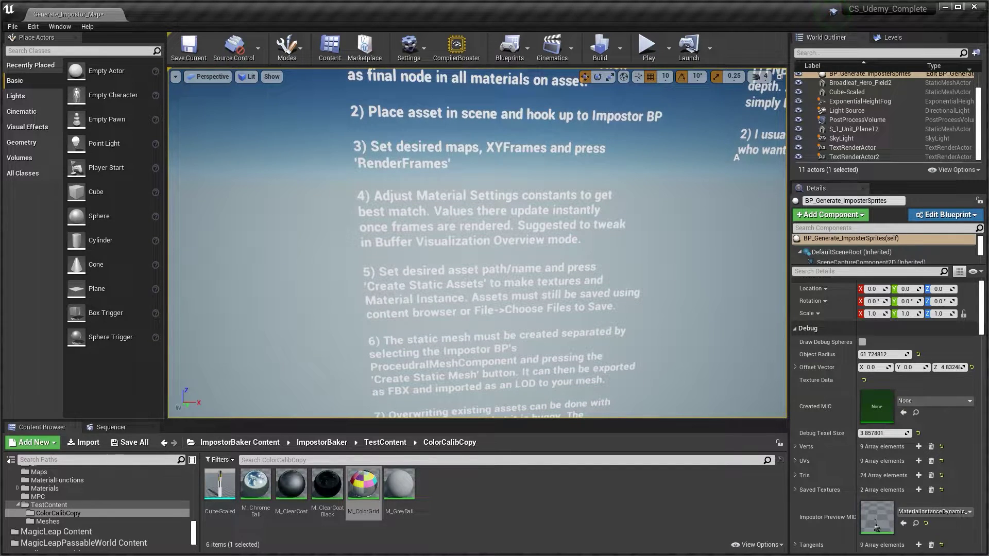
{"action": "left_click", "coordinate": [602, 161]}
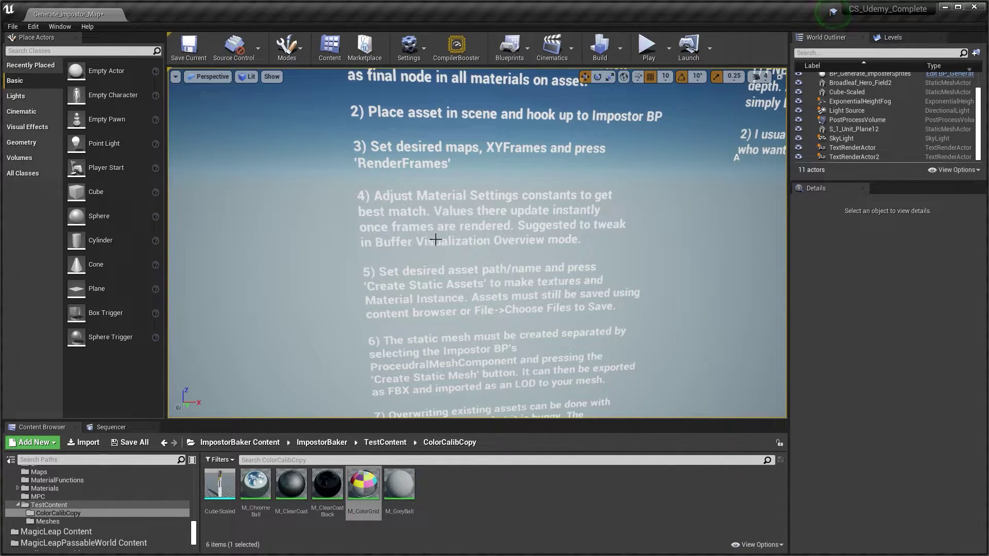
{"action": "key", "text": "q"}
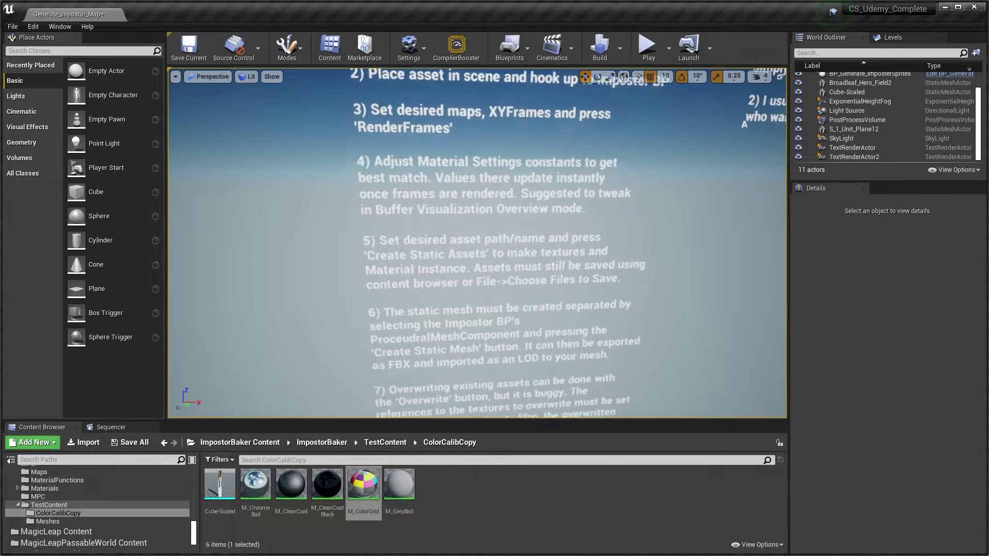
{"action": "key", "text": "q"}
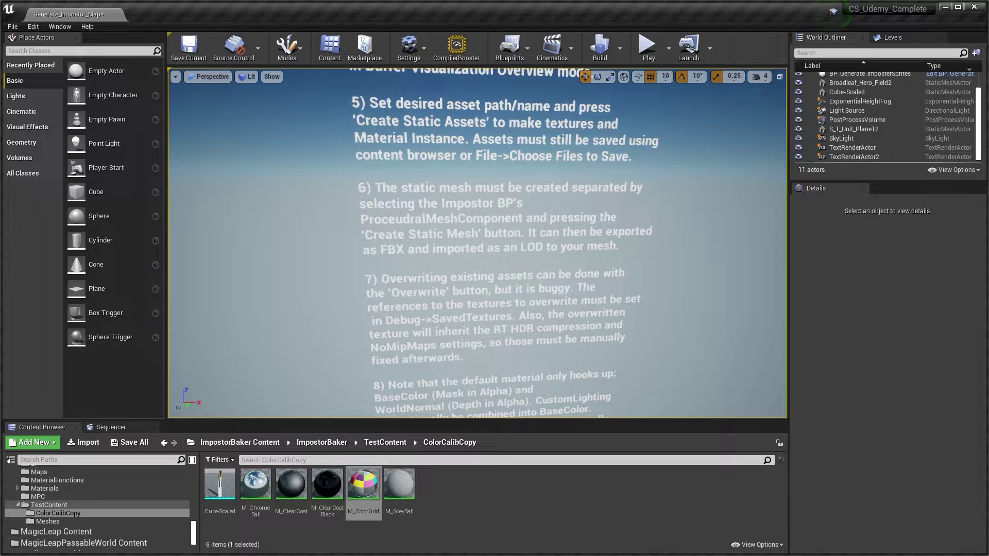
{"action": "key", "text": "q"}
{"action": "key", "text": "q"}
{"action": "key", "text": "e"}
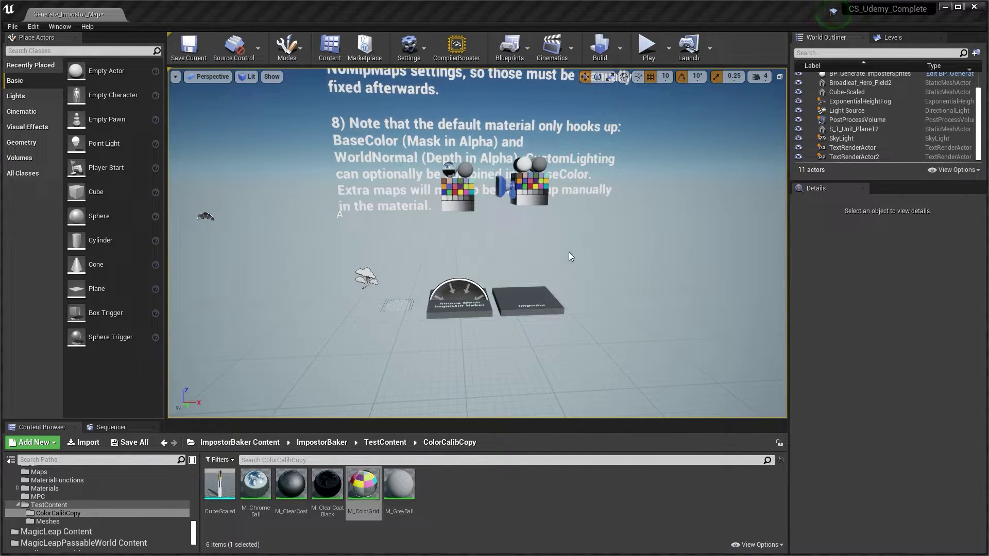
Select BP_Generate_ImposterSprites and run 1) Clear RTs to clear its render targets
{"action": "left_click", "coordinate": [538, 300]}
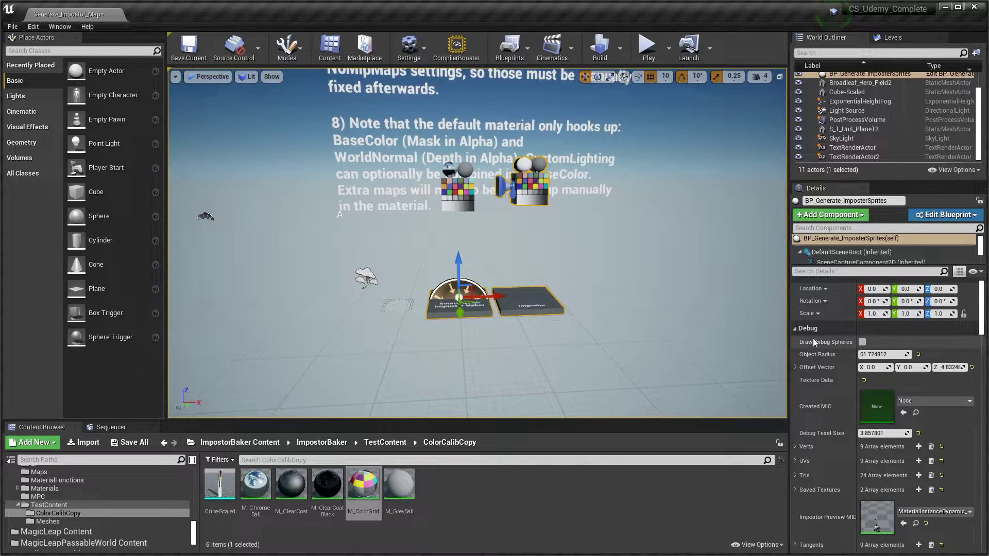
{"action": "scroll", "coordinate": [815, 400], "scroll_direction": "down", "scroll_amount": 5}
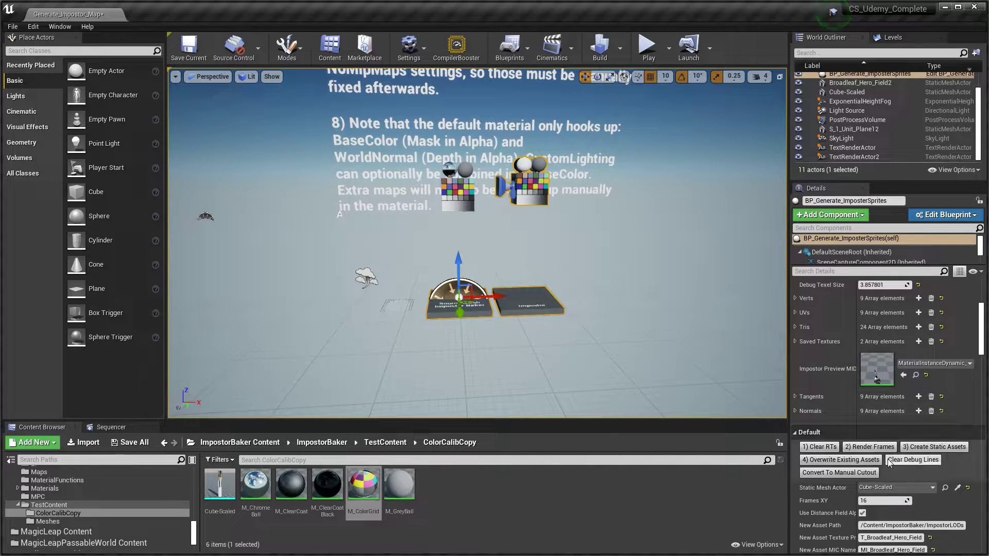
{"action": "left_click", "coordinate": [820, 448]}
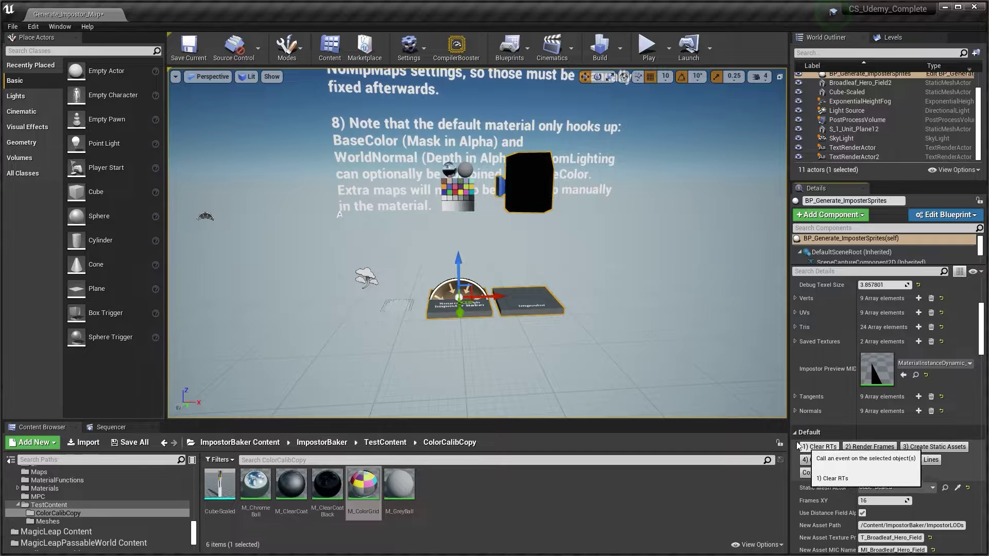
Set the baker's Static Mesh Actor to Cube-Scaled
{"action": "left_click", "coordinate": [452, 183]}
{"action": "scroll", "coordinate": [876, 391], "scroll_direction": "down", "scroll_amount": 4}
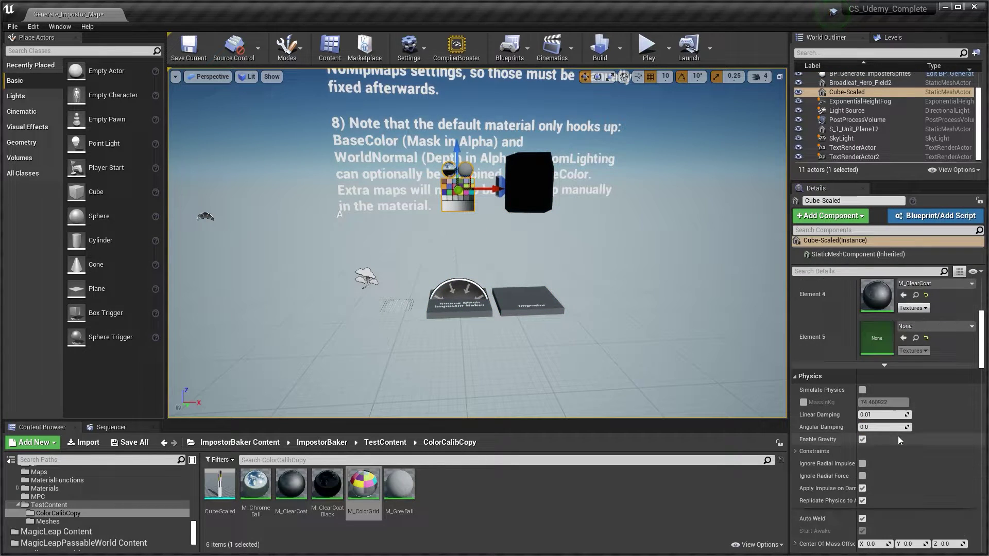
{"action": "left_click", "coordinate": [524, 295]}
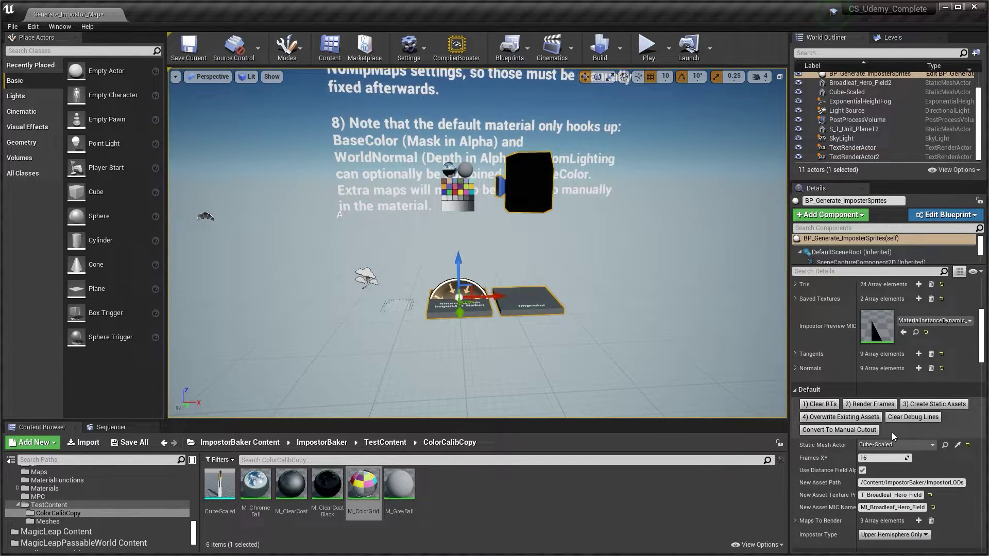
{"action": "scroll", "coordinate": [883, 409], "scroll_direction": "down", "scroll_amount": 3}
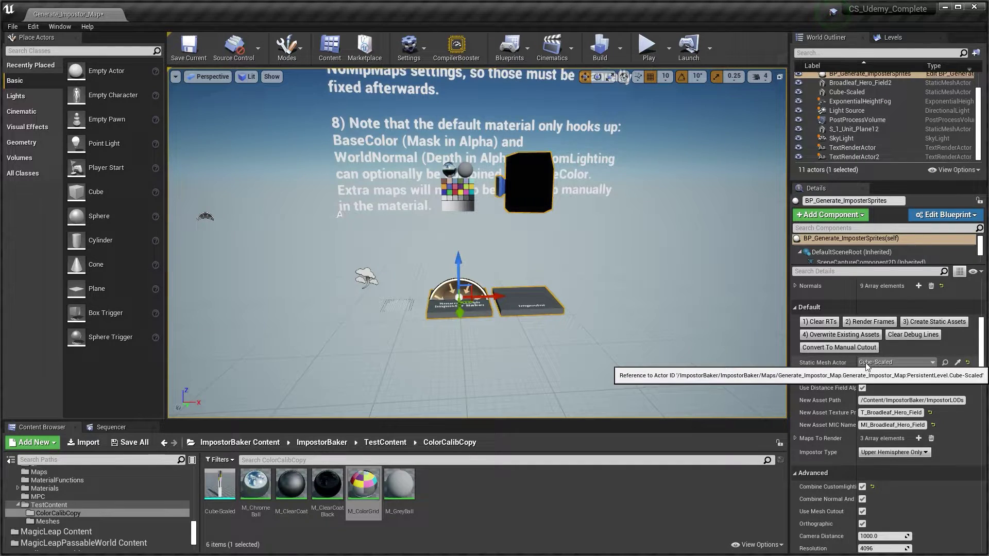
{"action": "left_click", "coordinate": [909, 362]}
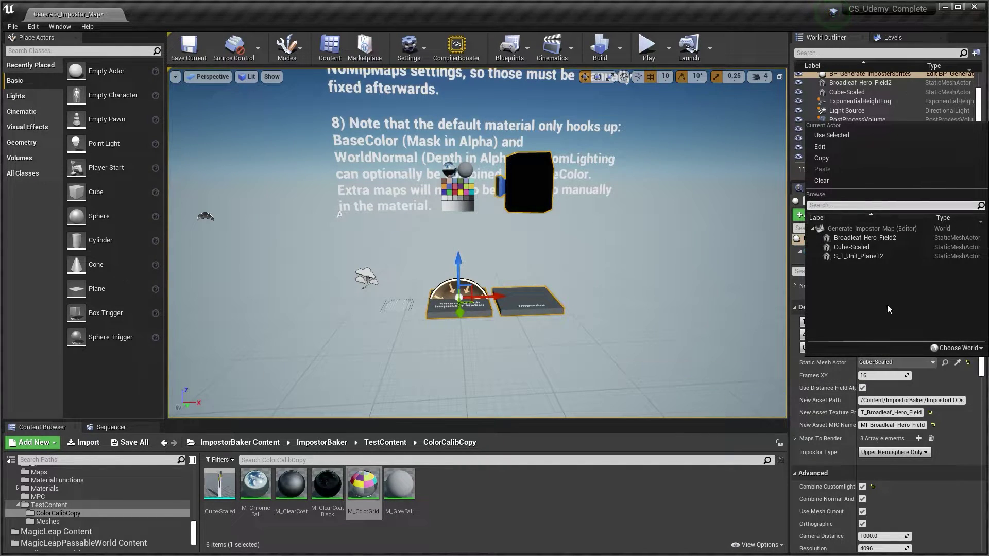
{"action": "left_click", "coordinate": [885, 248]}
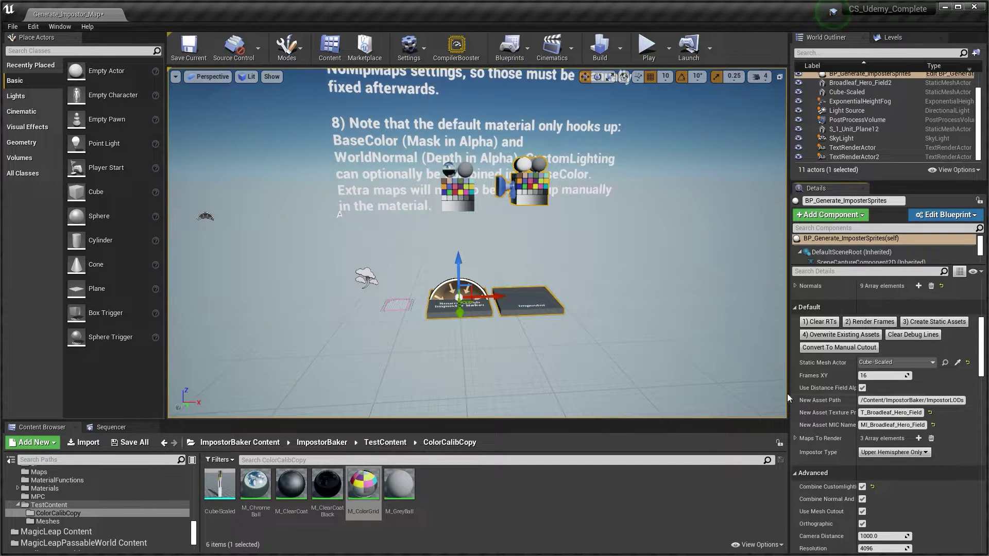
Set the baker's New Asset Texture Prefix to T_Cube and New Asset MIC Name to MI_Cube
{"action": "left_click_drag", "start_coordinate": [788, 394], "coordinate": [637, 391]}
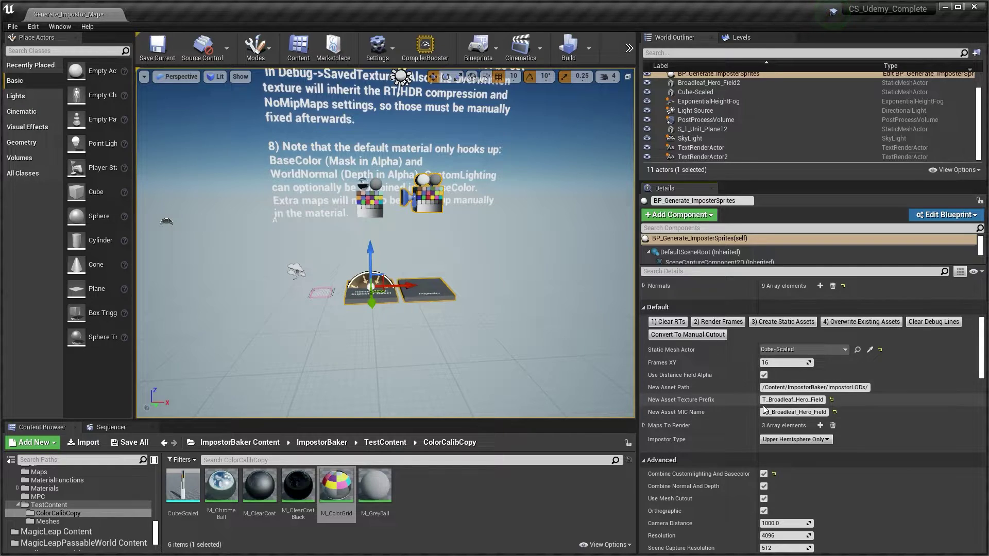
{"action": "left_click", "coordinate": [796, 400]}
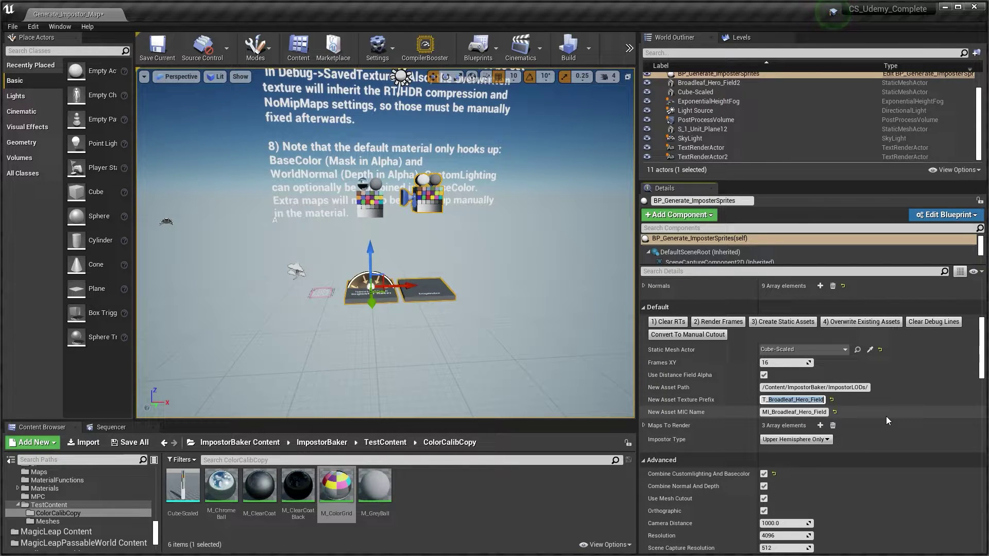
{"action": "type", "text": "T_Cube"}
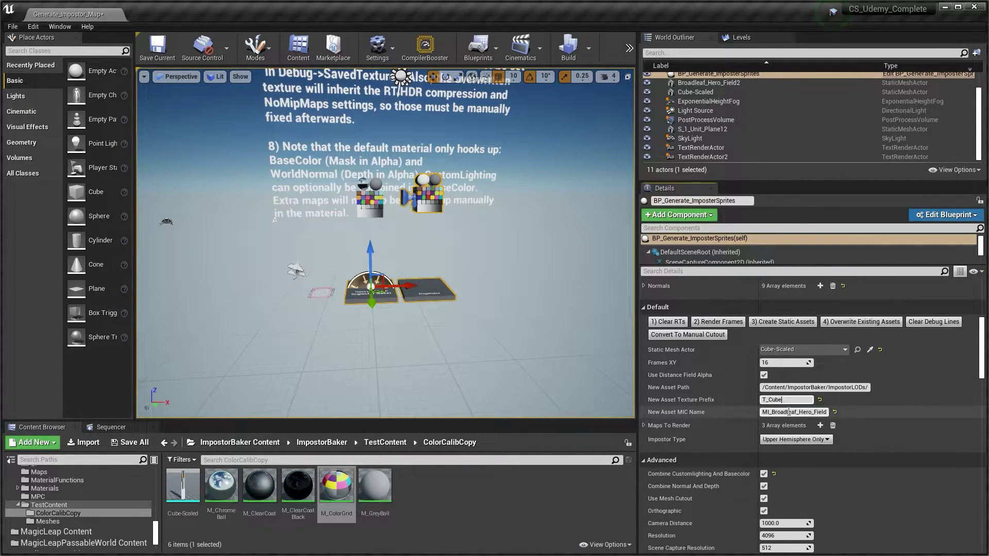
{"action": "left_click_drag", "start_coordinate": [771, 412], "coordinate": [839, 413]}
{"action": "type", "text": "Cube"}
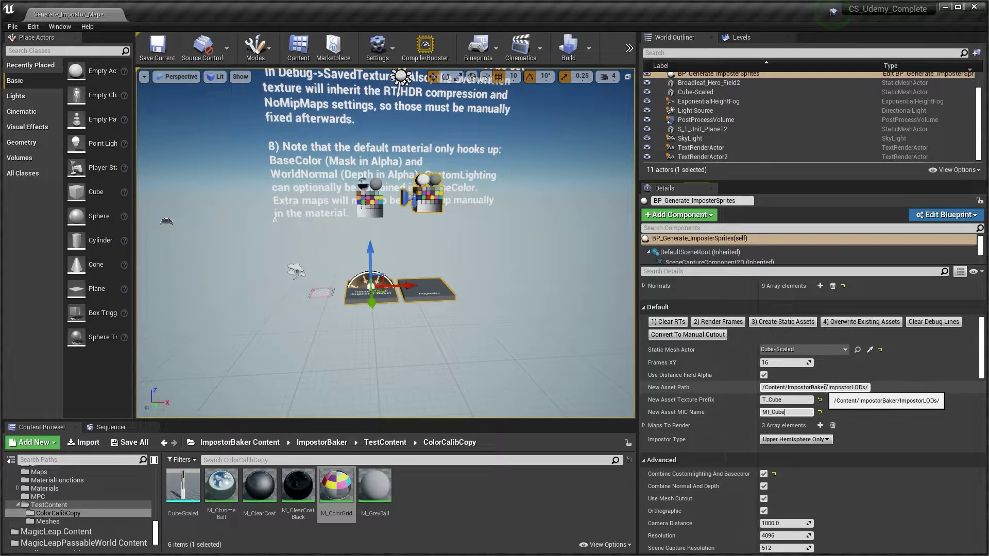
{"action": "left_click", "coordinate": [764, 388]}
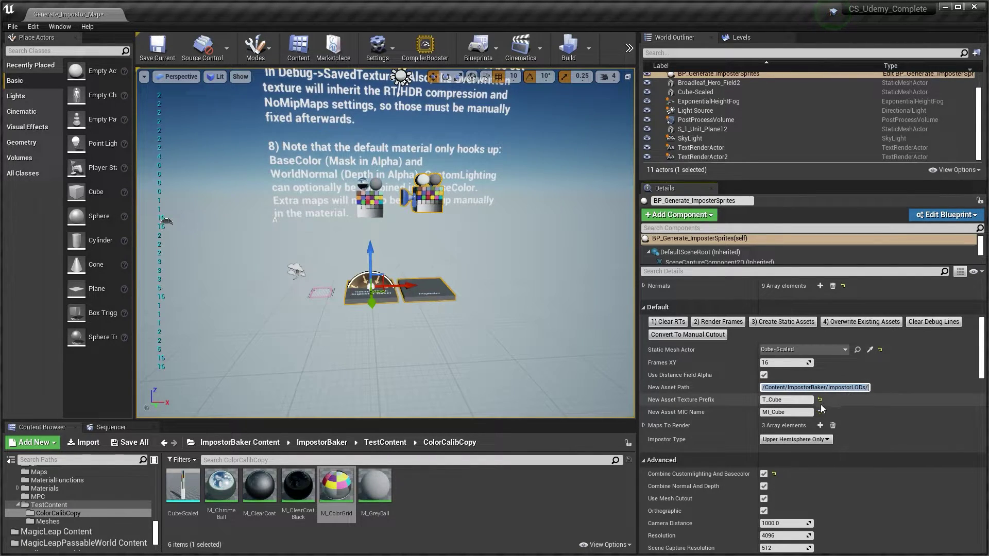
{"action": "left_click", "coordinate": [835, 387]}
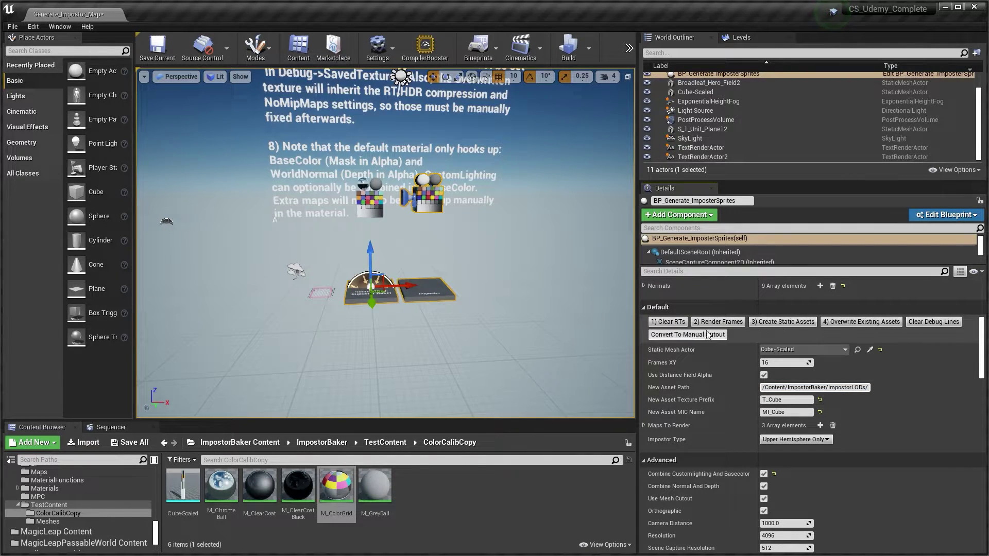
Run 3) Create Static Assets to generate MI_Cube, T_Cube_BaseColor and T_Cube_Normal in ImpostorLODs
{"action": "left_click_drag", "start_coordinate": [636, 329], "coordinate": [789, 333]}
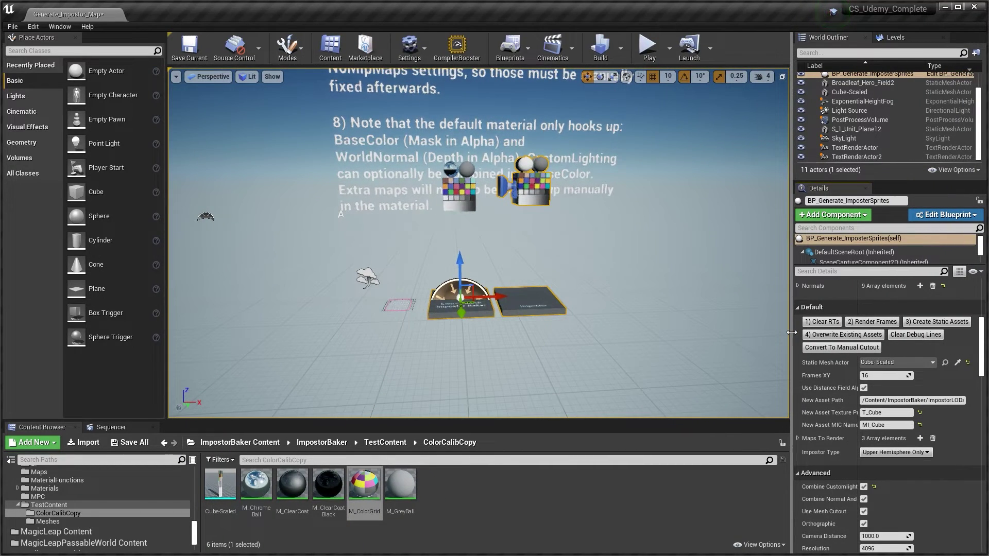
{"action": "left_click", "coordinate": [926, 322]}
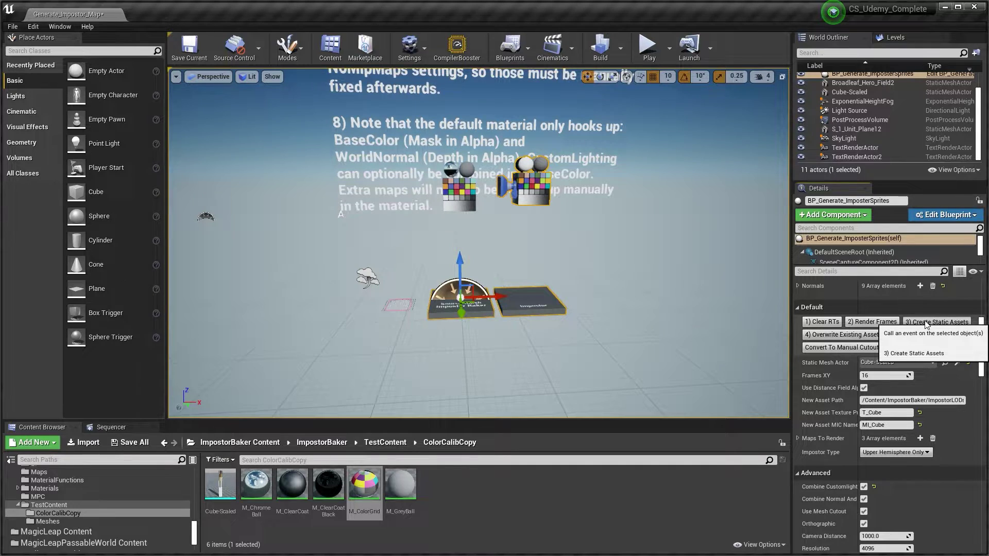
{"action": "left_click", "coordinate": [925, 323]}
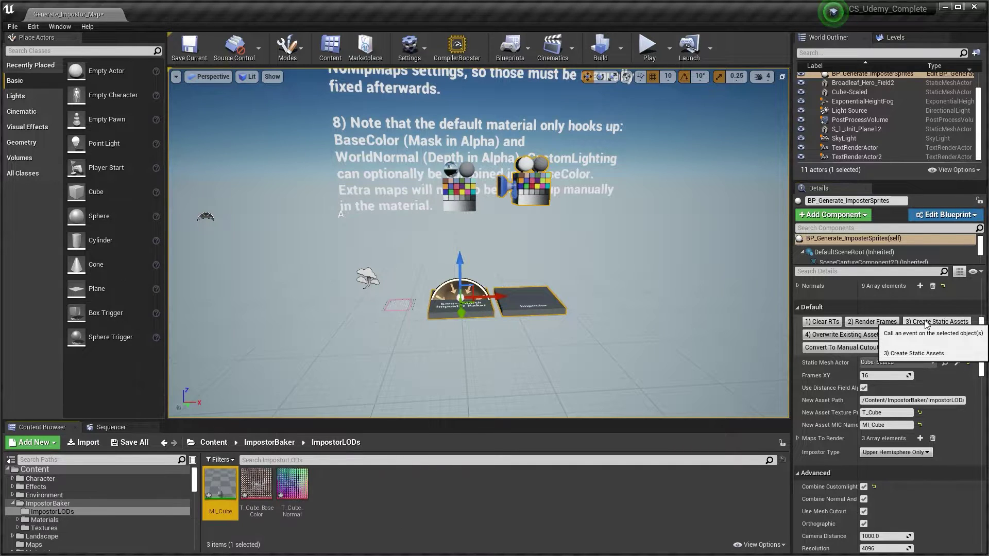
{"action": "left_click", "coordinate": [443, 496]}
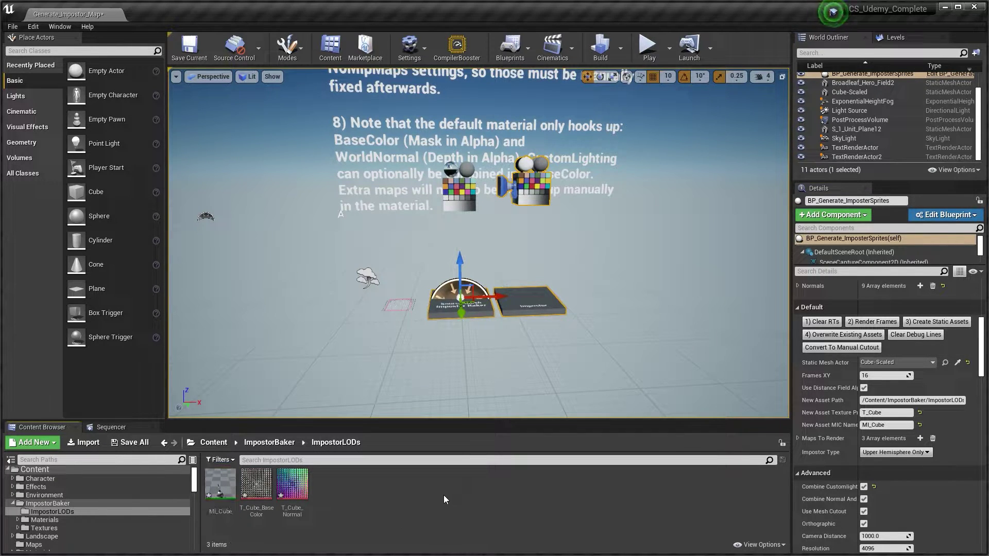
{"action": "left_click", "coordinate": [133, 446]}
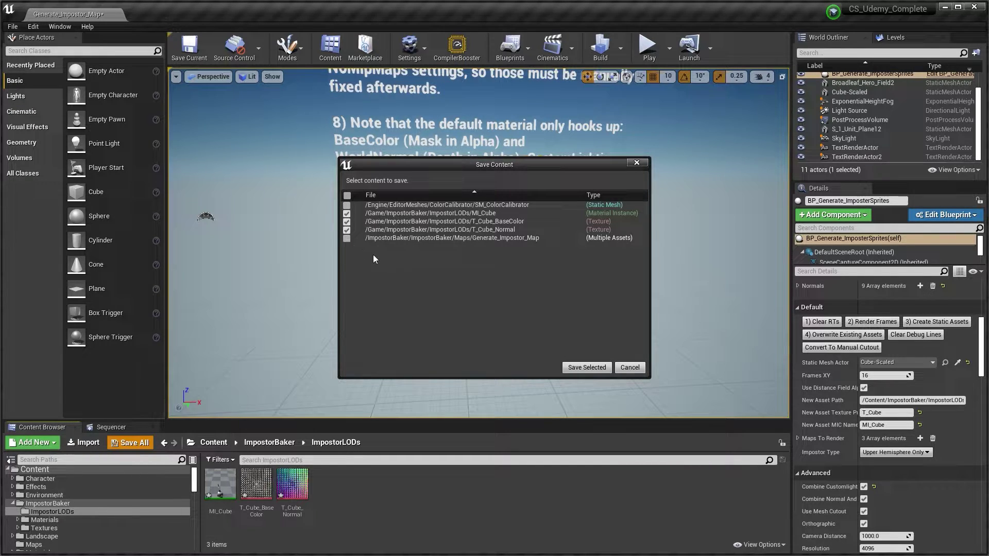
Save MI_Cube, T_Cube_BaseColor and T_Cube_Normal with Save Selected
{"action": "left_click", "coordinate": [589, 367]}
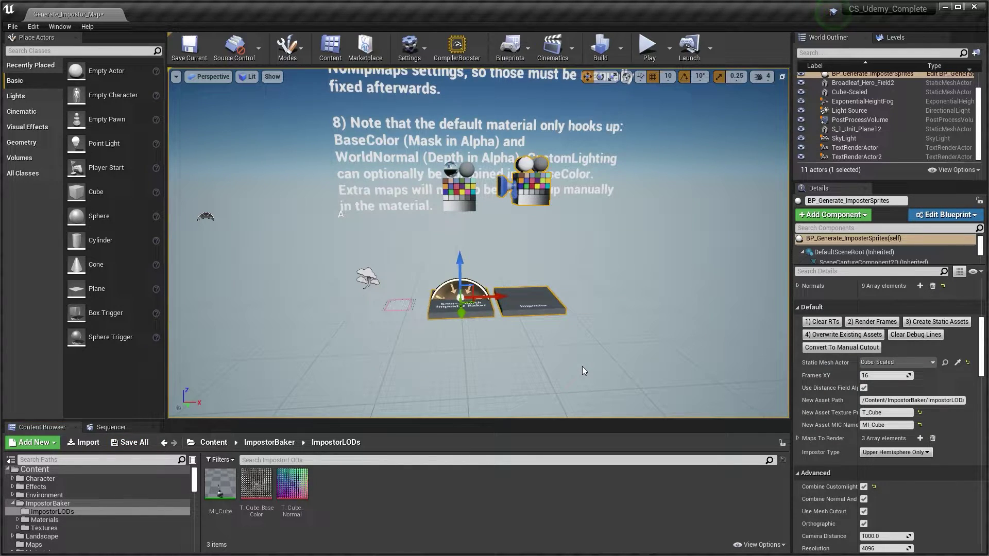
Open T_Cube_BaseColor, hide its alpha channel and zoom out to see the whole atlas
{"action": "double_click", "coordinate": [256, 493]}
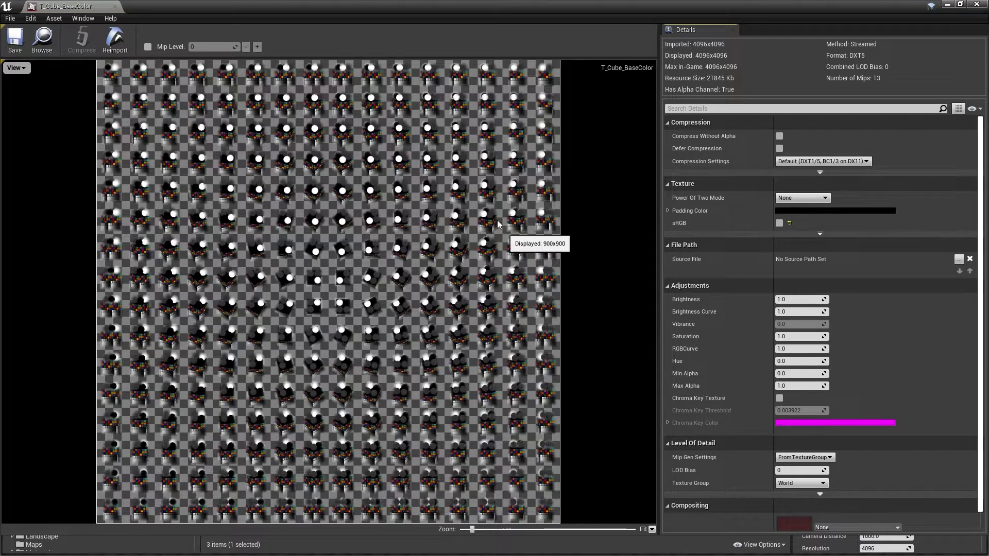
{"action": "left_click", "coordinate": [17, 68]}
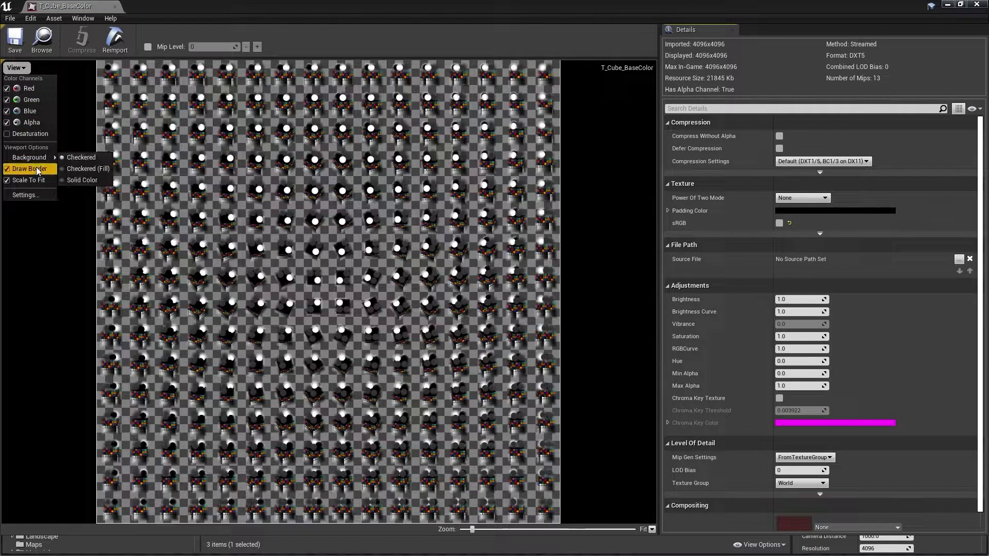
{"action": "left_click", "coordinate": [7, 124]}
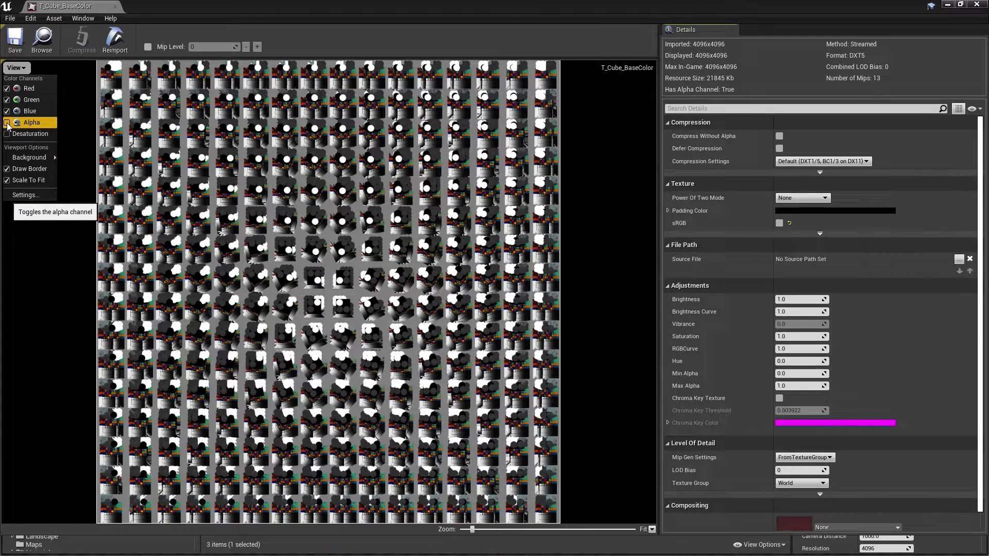
{"action": "scroll", "coordinate": [309, 208], "scroll_direction": "up", "scroll_amount": 5}
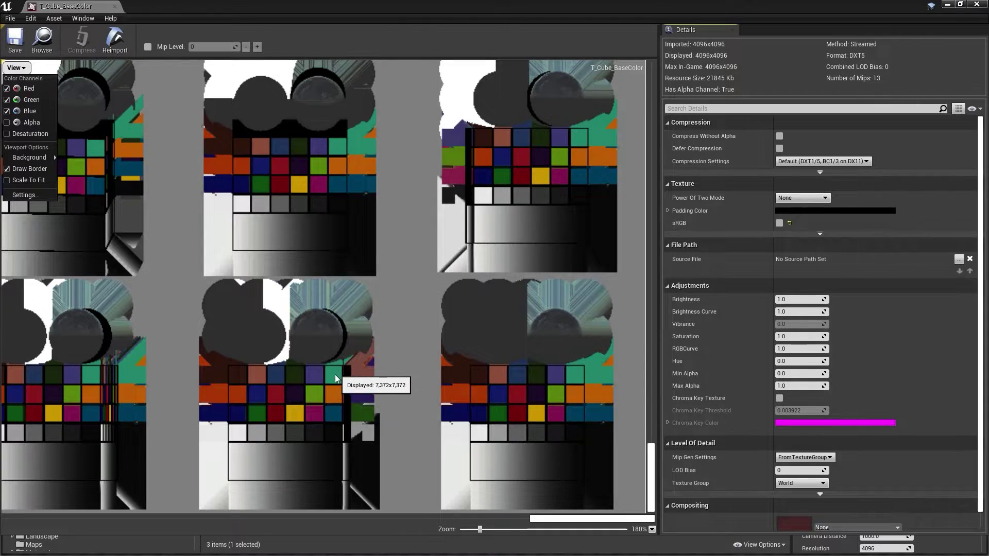
{"action": "scroll", "coordinate": [321, 345], "scroll_direction": "down", "scroll_amount": 3}
{"action": "scroll", "coordinate": [321, 344], "scroll_direction": "down", "scroll_amount": 5}
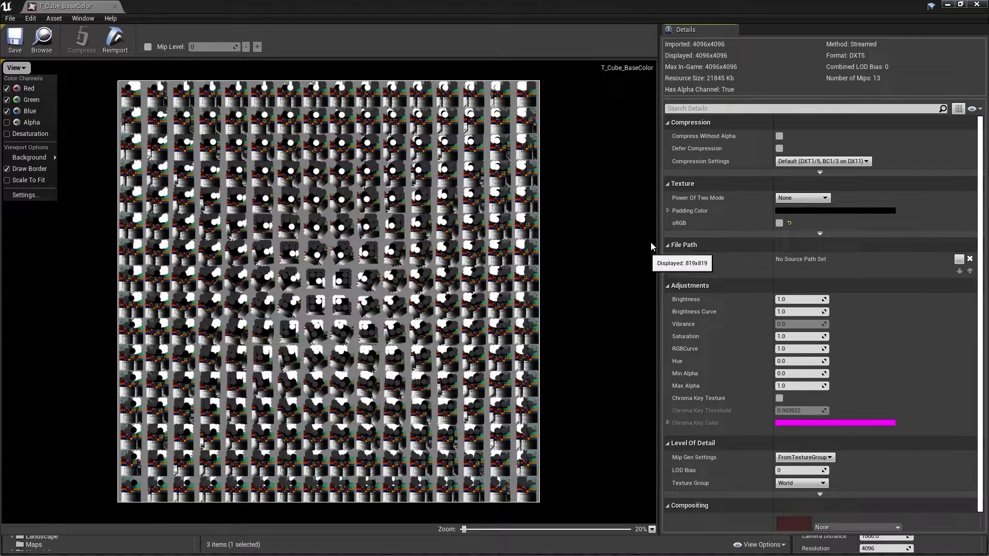
{"action": "left_click", "coordinate": [115, 6]}
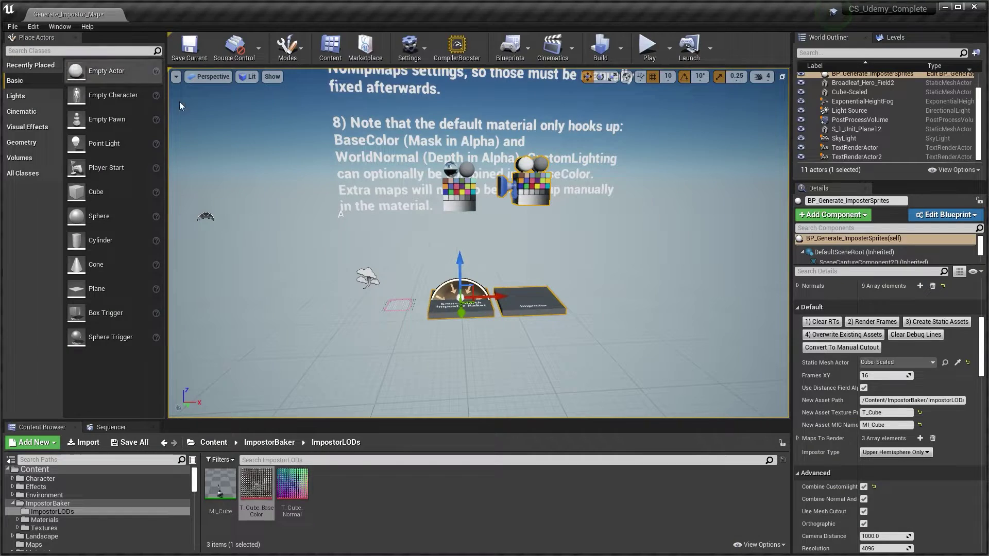
{"action": "left_click", "coordinate": [362, 503]}
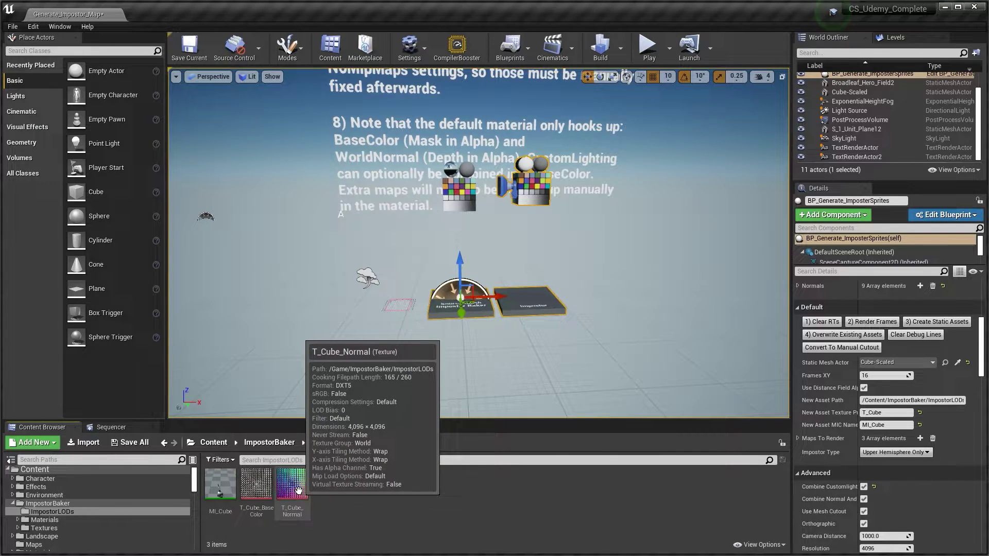
{"action": "double_click", "coordinate": [293, 486]}
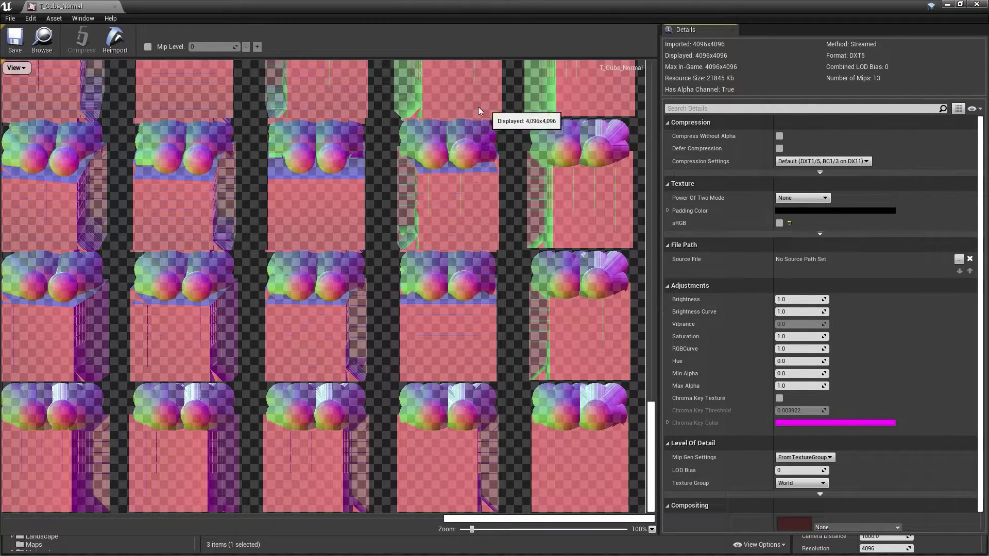
{"action": "left_click", "coordinate": [115, 6]}
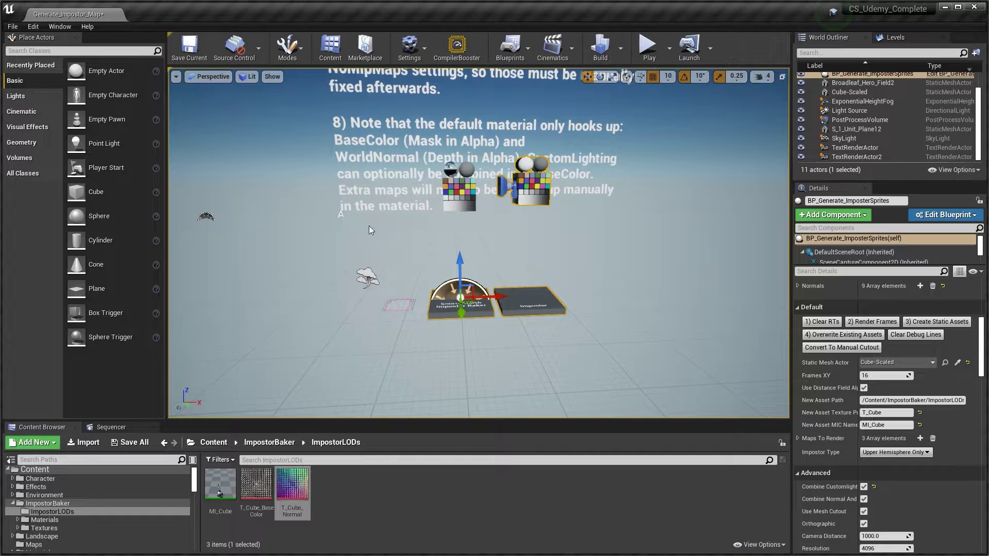
{"action": "left_click", "coordinate": [381, 485]}
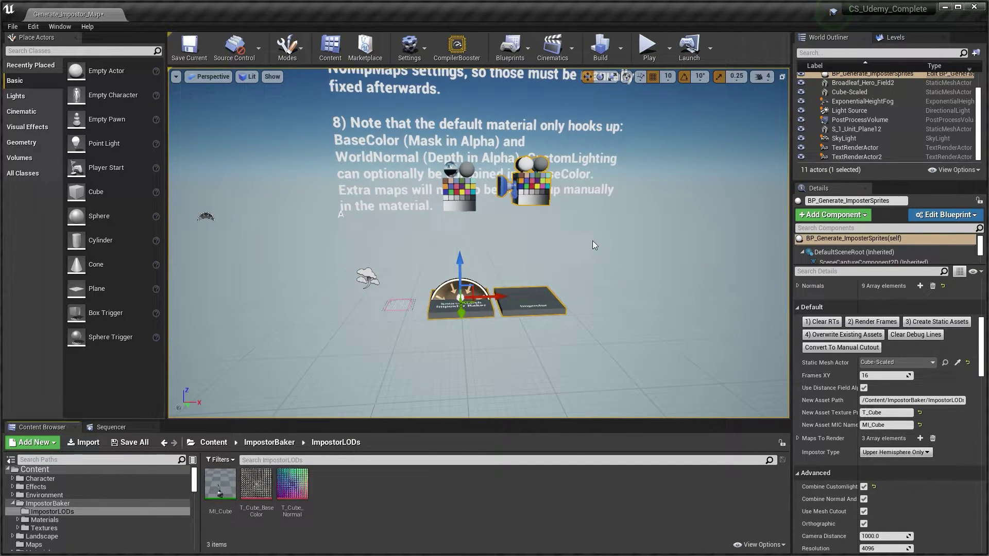
Adjust the Details column splitter and leave the T_Cube texture prefix unchanged
{"action": "scroll", "coordinate": [845, 371], "scroll_direction": "up", "scroll_amount": 1}
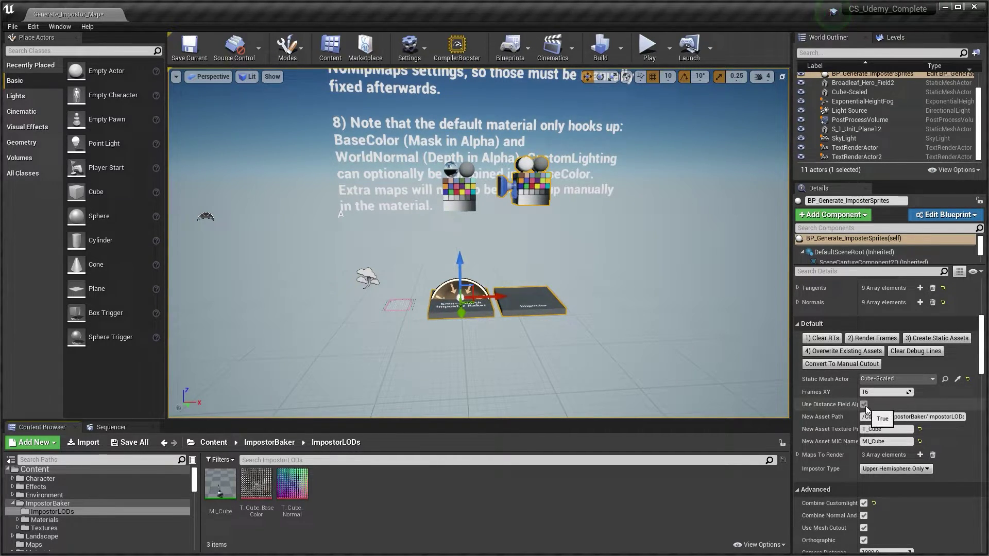
{"action": "left_click_drag", "start_coordinate": [859, 407], "coordinate": [879, 406]}
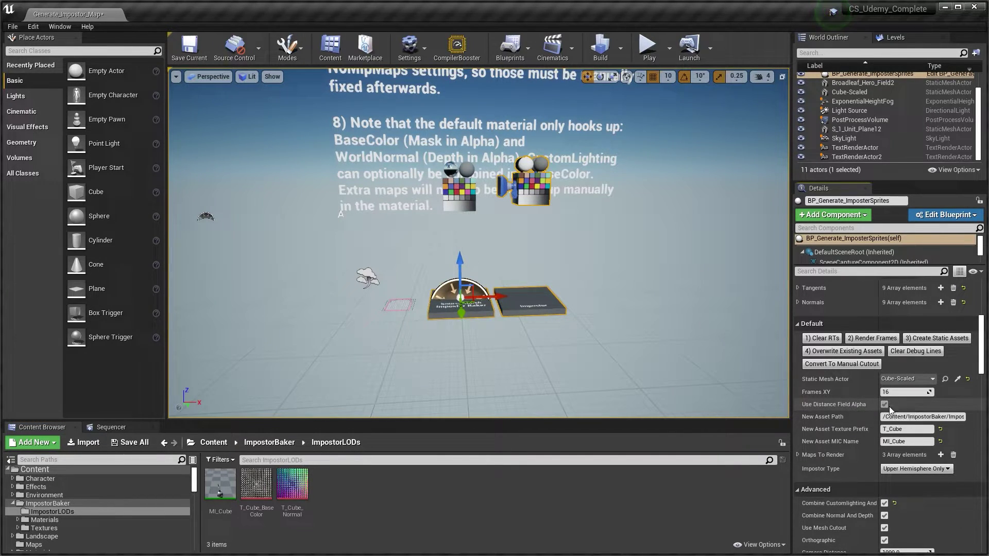
{"action": "left_click_drag", "start_coordinate": [879, 406], "coordinate": [862, 413]}
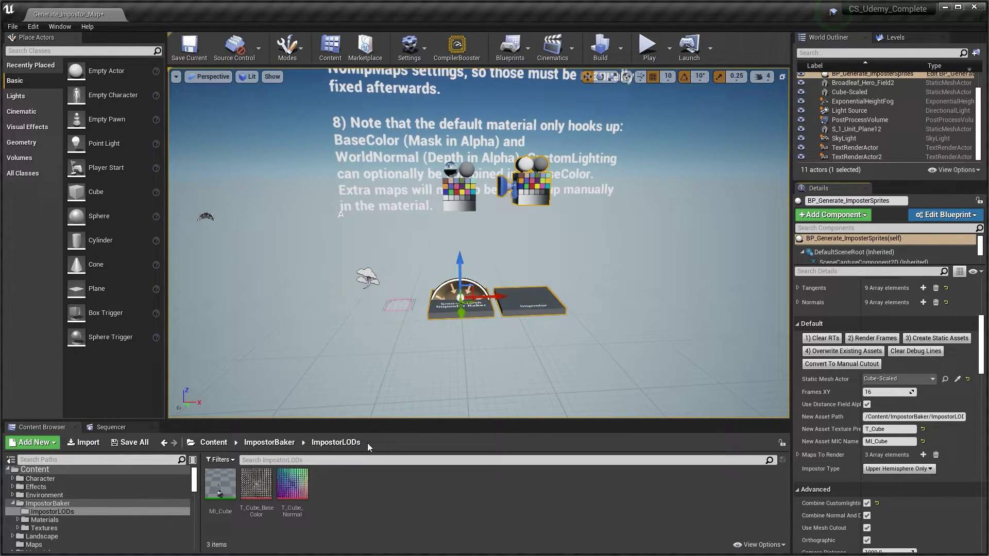
{"action": "left_click", "coordinate": [881, 429]}
{"action": "mouse_move", "coordinate": [271, 510]}
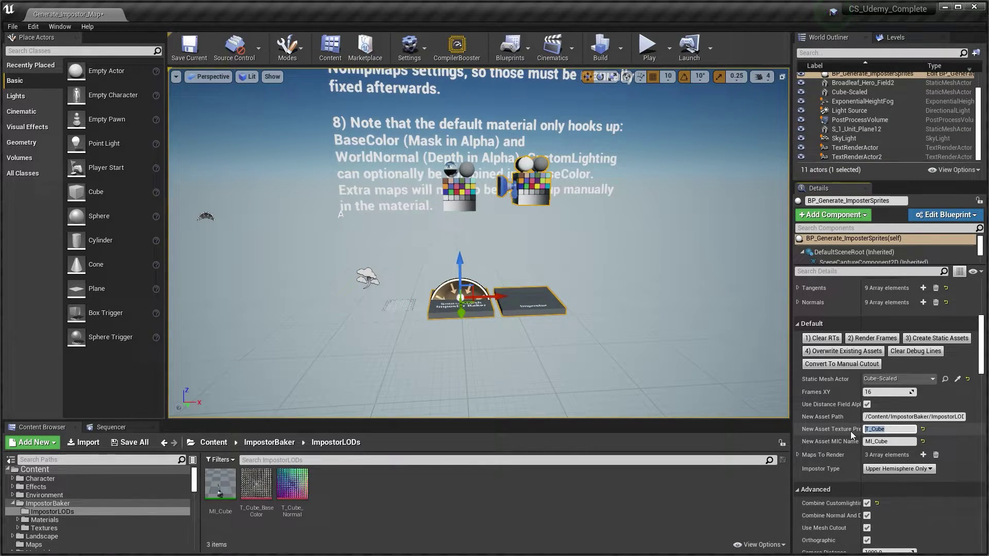
{"action": "left_click", "coordinate": [380, 511]}
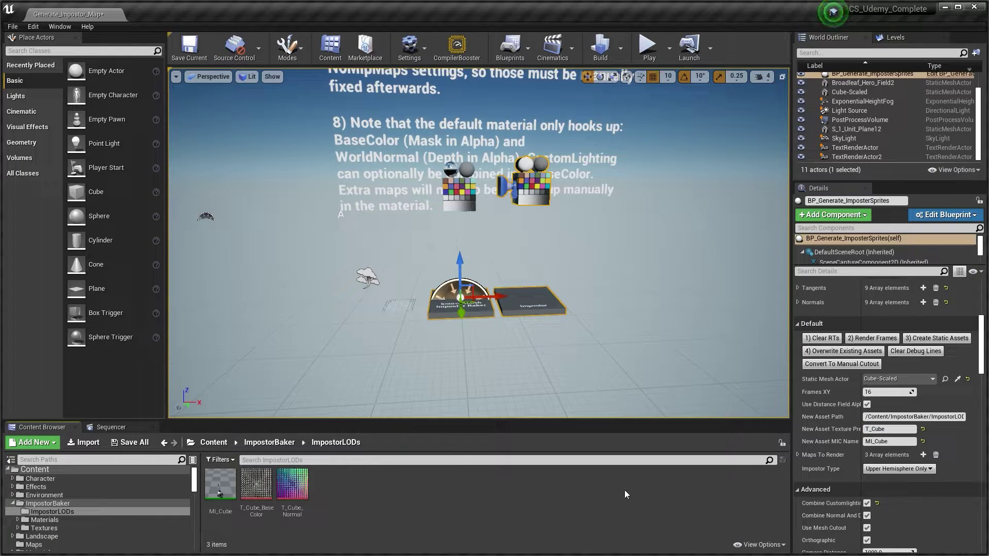
Expand Maps To Render to review BaseColor, Depth and WorldNormal at 4096 resolution
{"action": "left_click", "coordinate": [797, 455]}
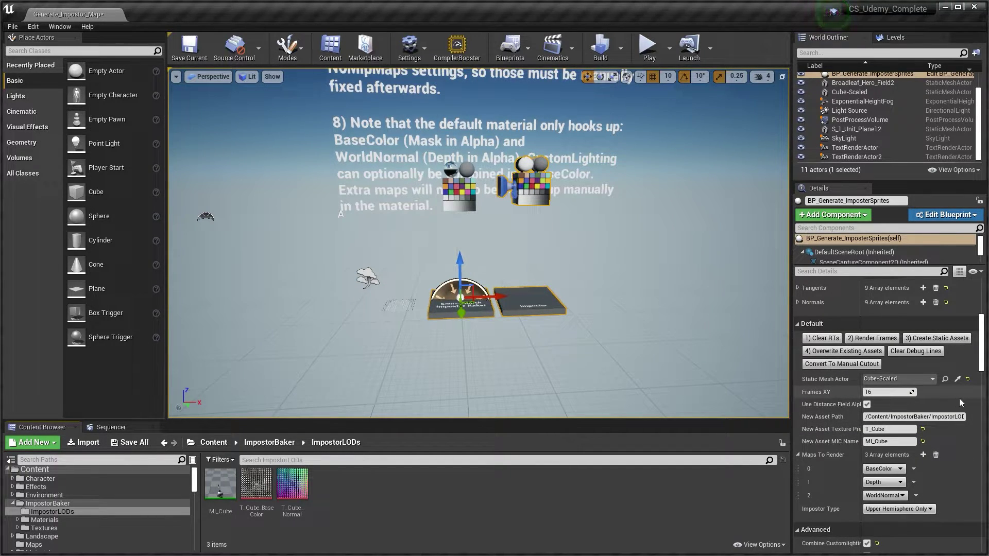
{"action": "scroll", "coordinate": [968, 395], "scroll_direction": "down", "scroll_amount": 2}
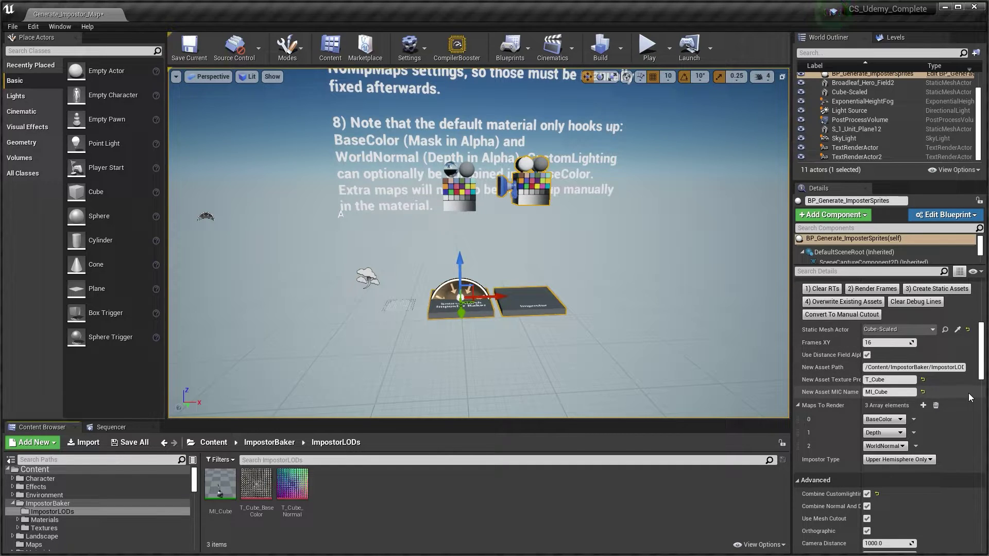
{"action": "scroll", "coordinate": [969, 393], "scroll_direction": "down", "scroll_amount": 3}
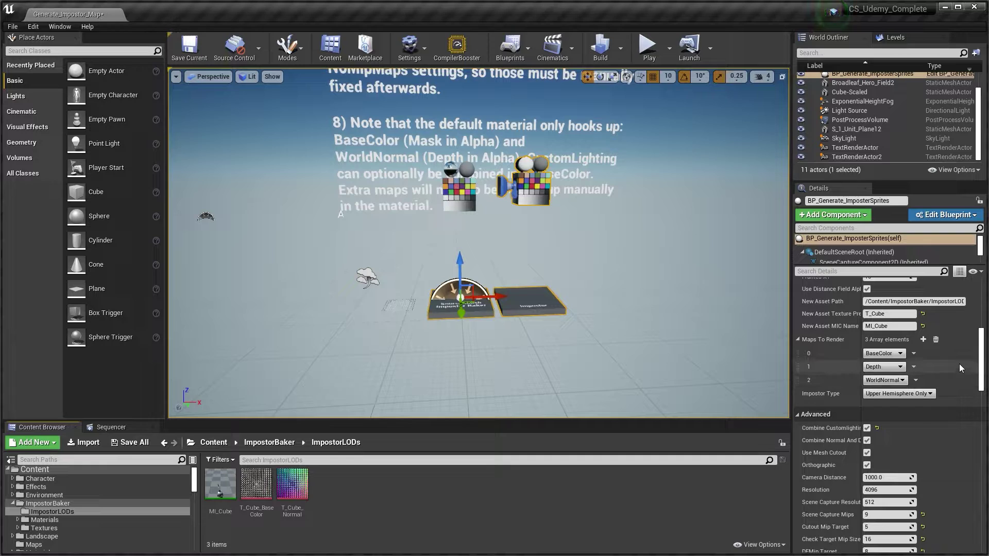
{"action": "scroll", "coordinate": [959, 364], "scroll_direction": "down", "scroll_amount": 2}
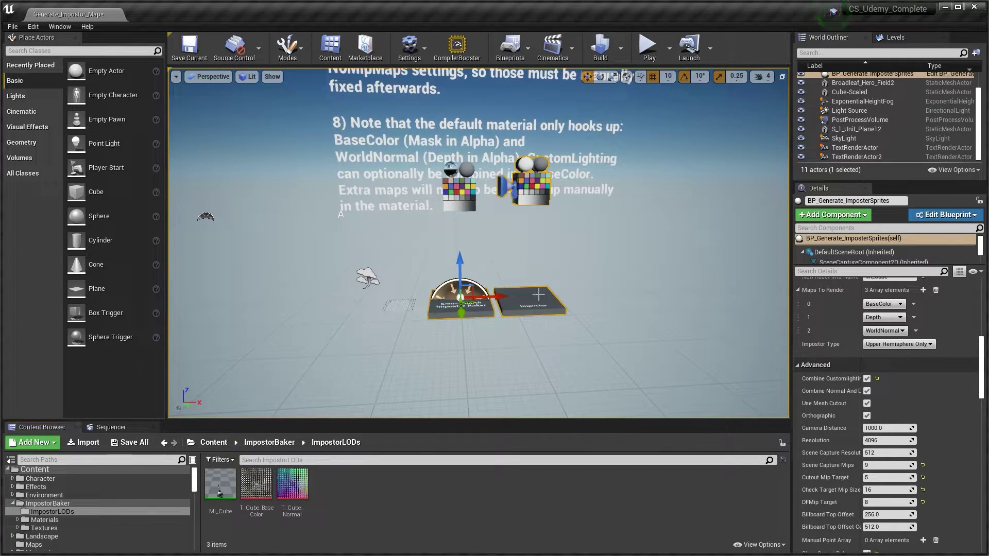
{"action": "scroll", "coordinate": [942, 305], "scroll_direction": "up", "scroll_amount": 3}
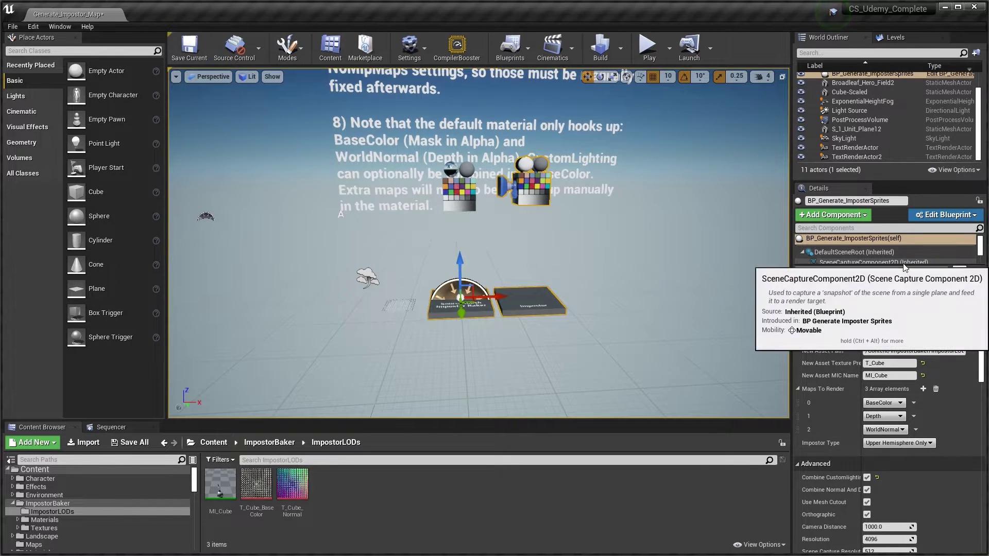
Select the ProceduralMesh (Inherited) component and start creating a static mesh from it
{"action": "left_click_drag", "start_coordinate": [901, 265], "coordinate": [899, 294]}
{"action": "left_click", "coordinate": [881, 272]}
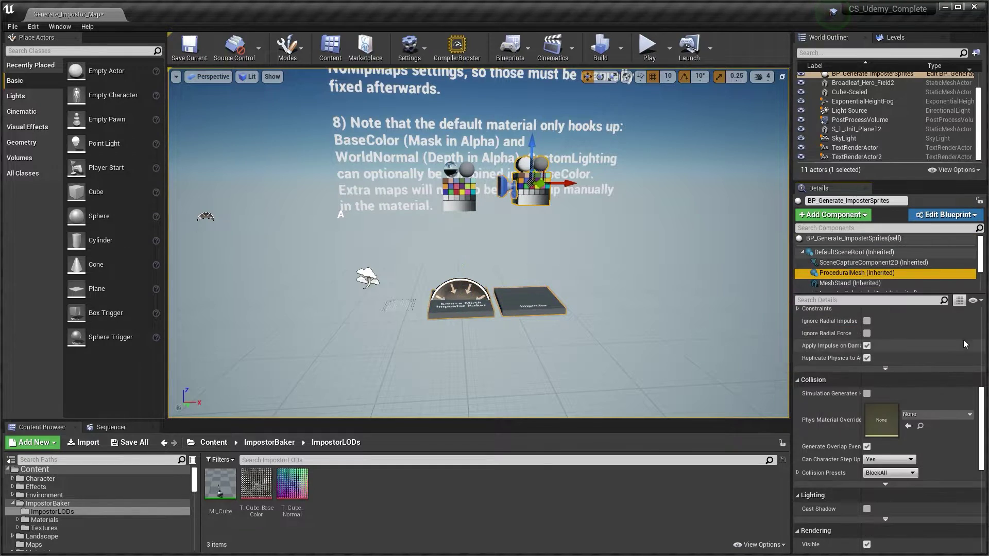
{"action": "scroll", "coordinate": [954, 398], "scroll_direction": "up", "scroll_amount": 5}
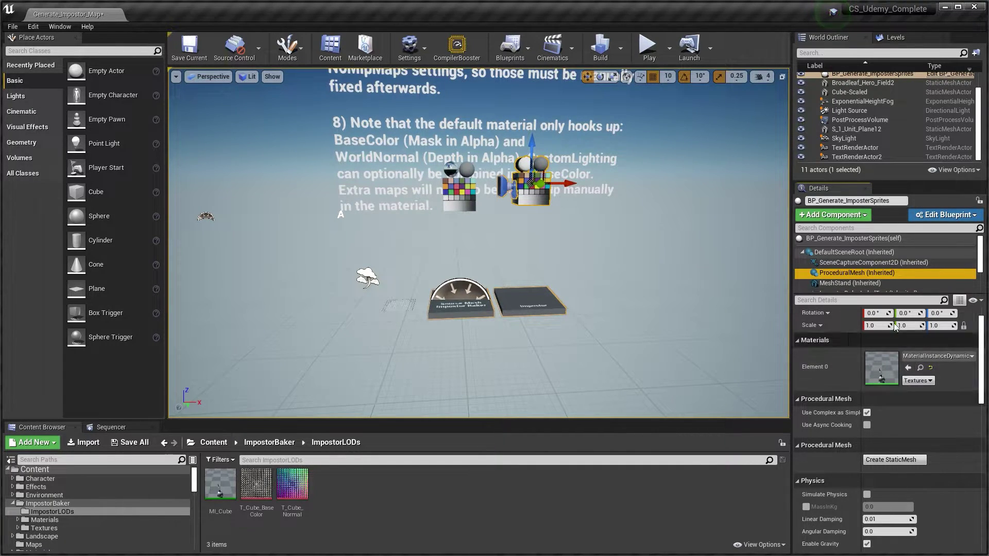
{"action": "scroll", "coordinate": [940, 392], "scroll_direction": "up", "scroll_amount": 2}
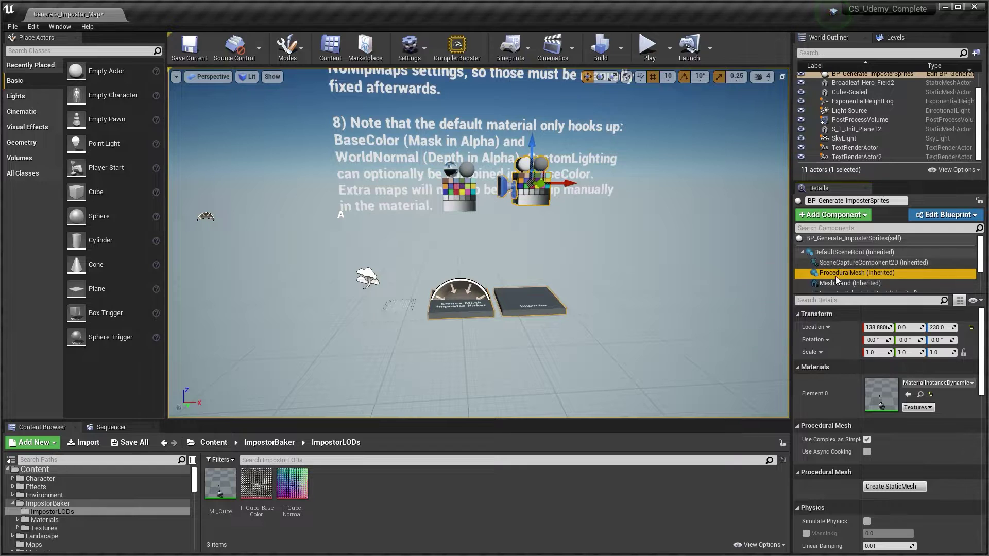
{"action": "left_click", "coordinate": [865, 284]}
{"action": "left_click", "coordinate": [863, 272]}
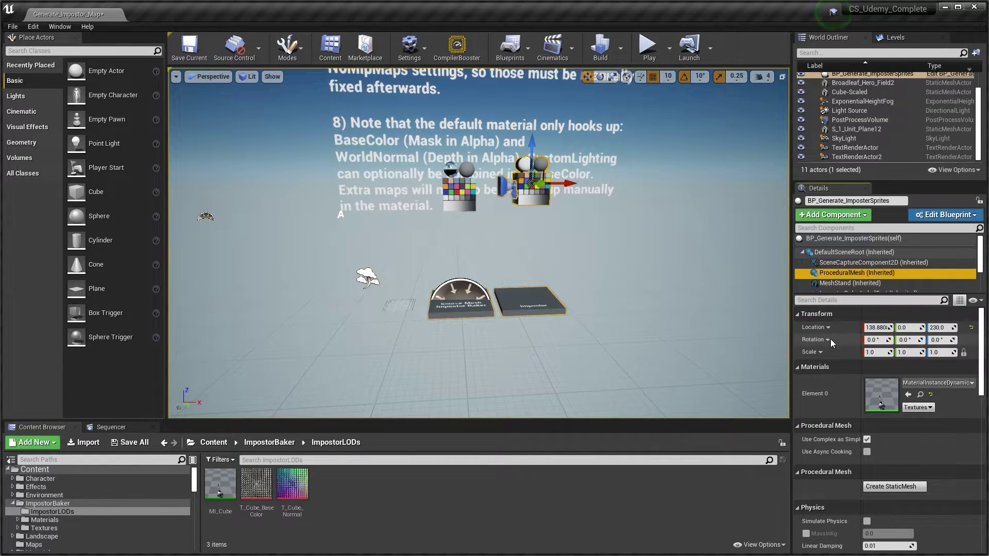
{"action": "left_click", "coordinate": [911, 488]}
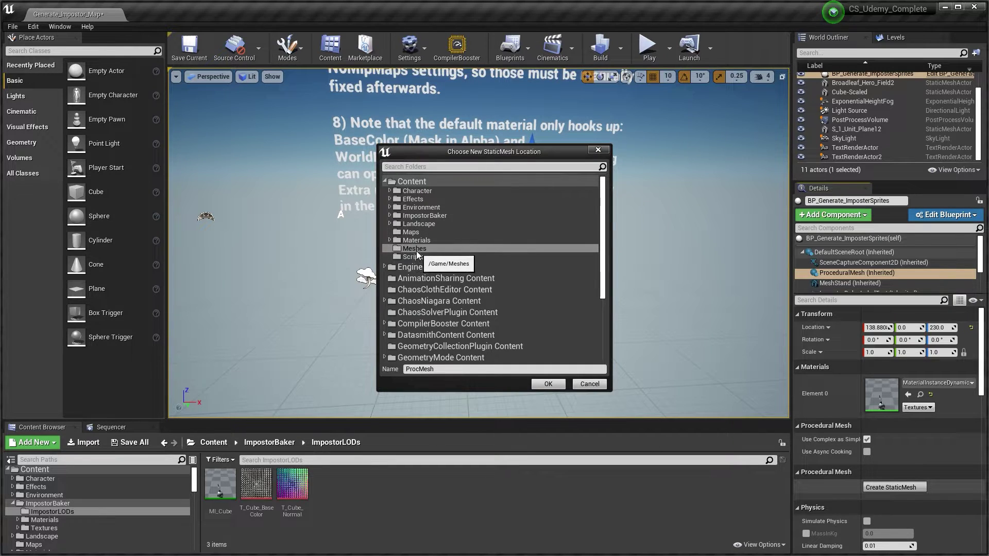
Rename the new static mesh from ProcMesh to 'Cube' and confirm its creation
{"action": "left_click", "coordinate": [446, 370]}
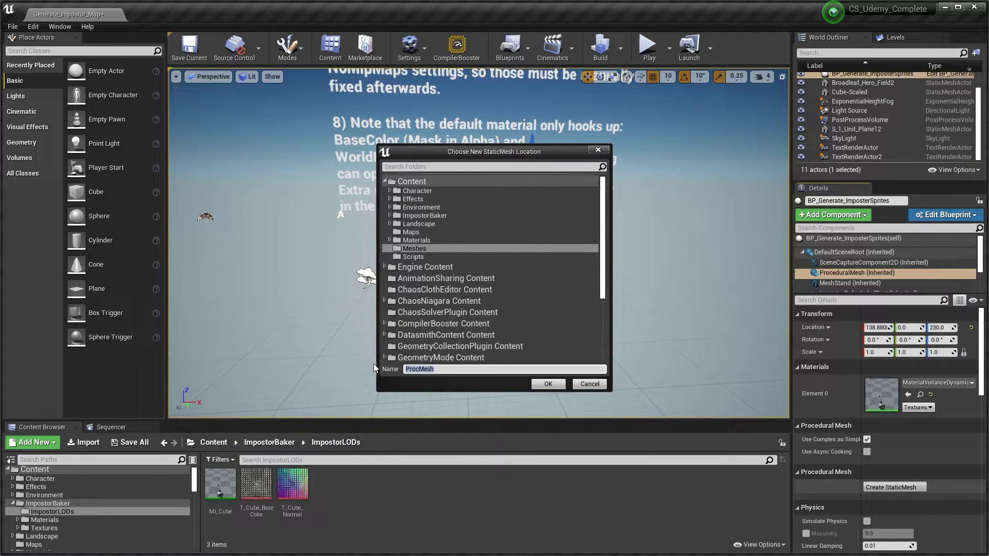
{"action": "type", "text": "Cube"}
{"action": "left_click", "coordinate": [551, 385]}
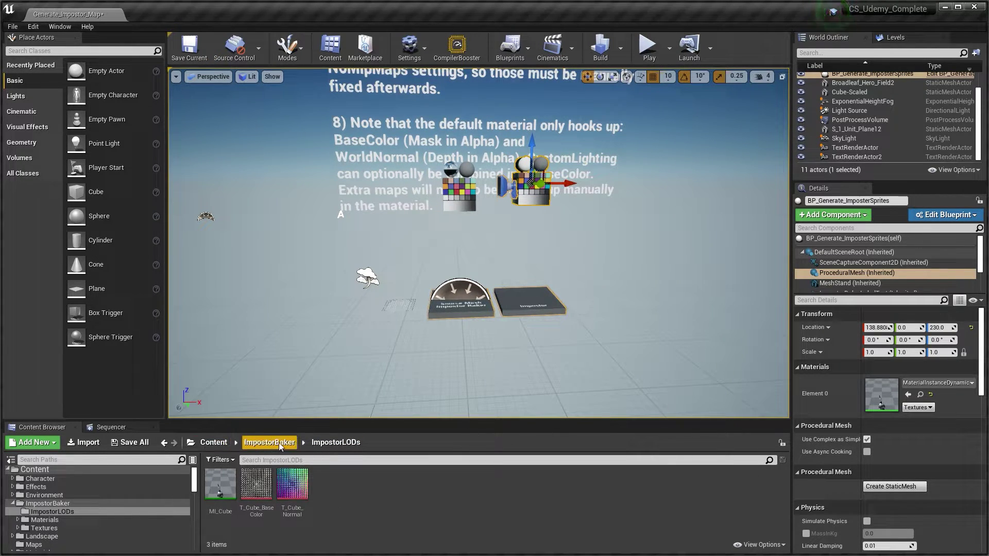
Find the Cube mesh in the Meshes folder and choose to export it
{"action": "scroll", "coordinate": [107, 522], "scroll_direction": "down", "scroll_amount": 2}
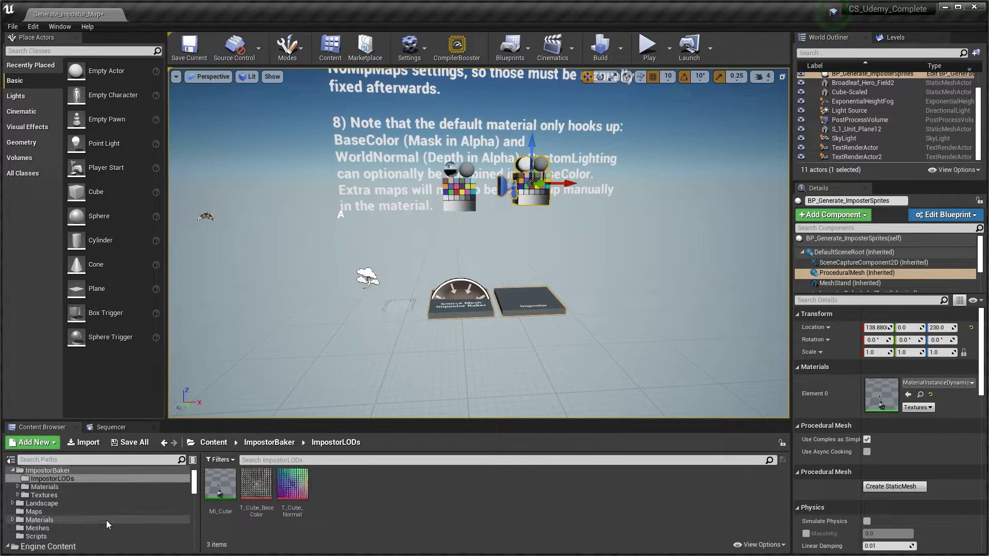
{"action": "left_click", "coordinate": [64, 528]}
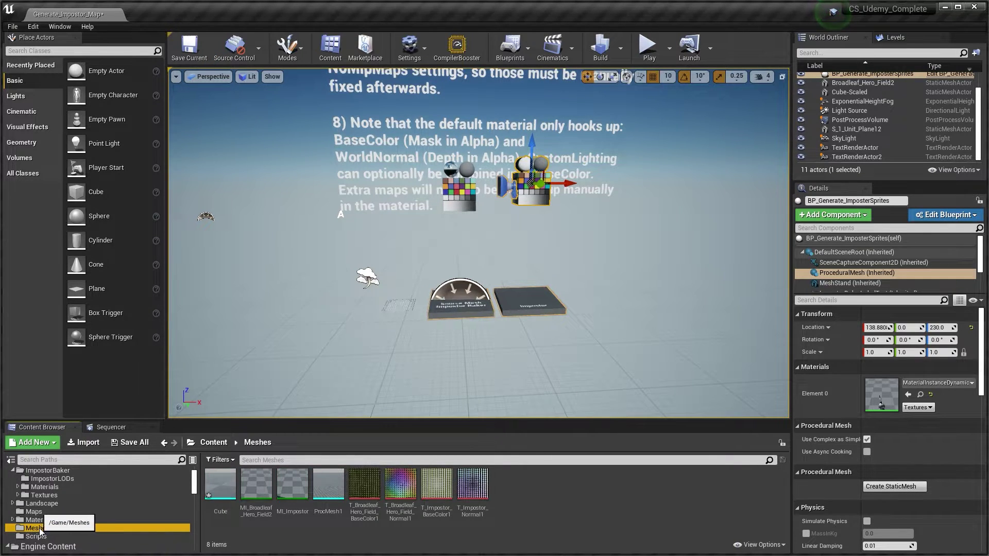
{"action": "left_click", "coordinate": [225, 493]}
{"action": "right_click", "coordinate": [225, 493]}
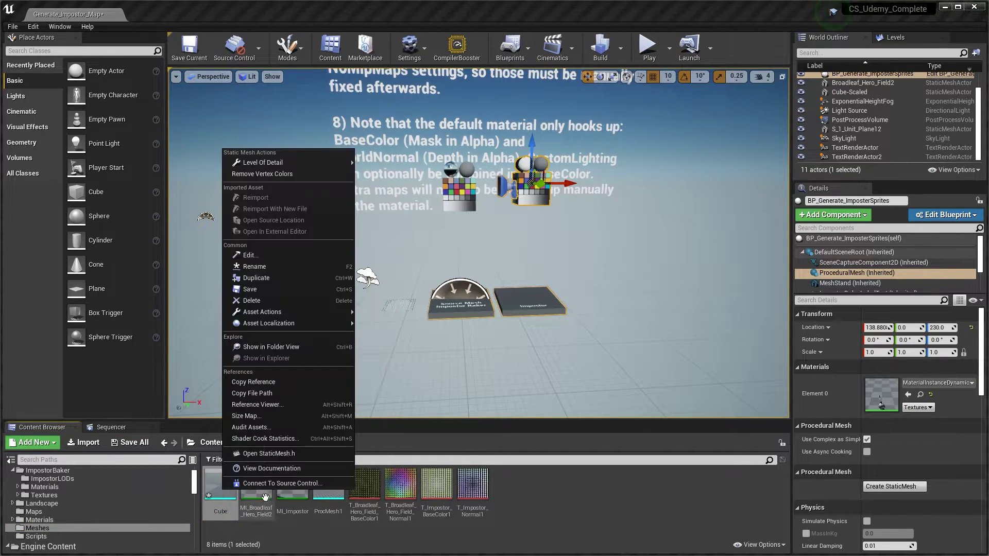
{"action": "mouse_move", "coordinate": [323, 312]}
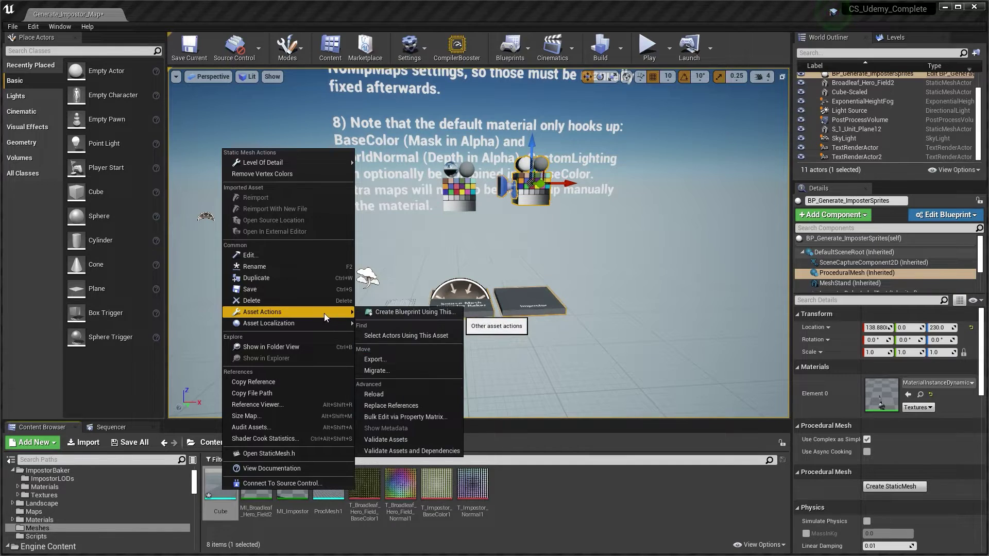
{"action": "left_click", "coordinate": [378, 359]}
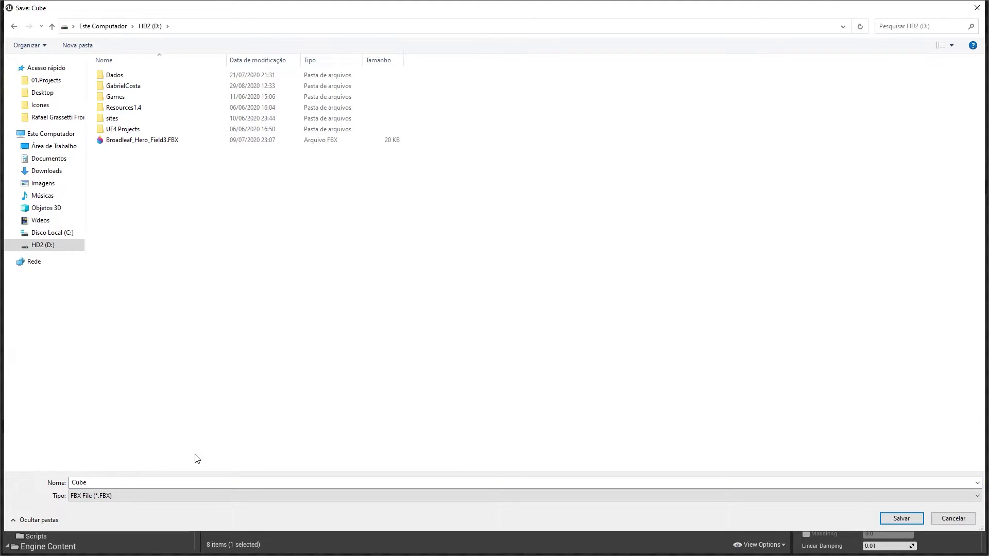
Export Cube to D:/Cube.FBX and decline searching for unsaved references
{"action": "left_click", "coordinate": [906, 518]}
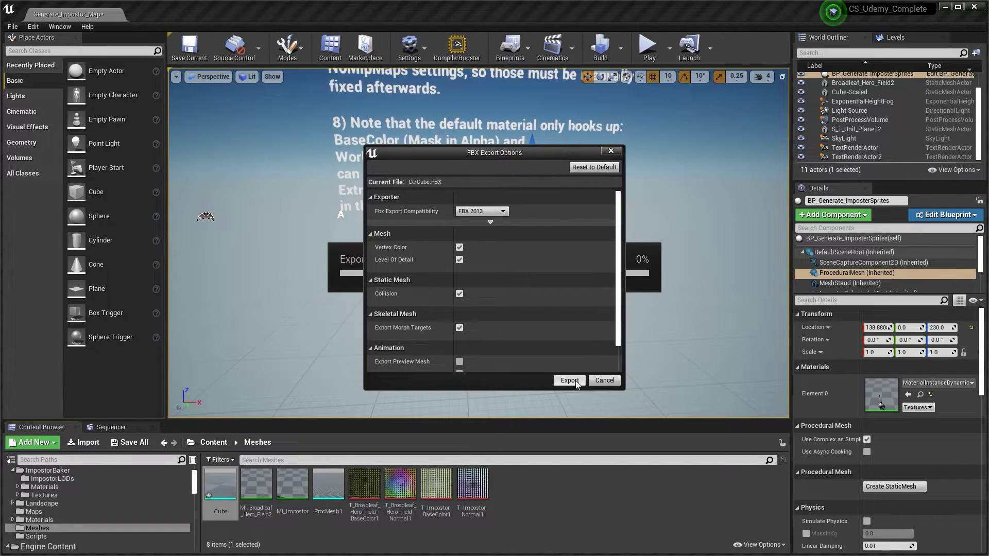
{"action": "left_click", "coordinate": [570, 381]}
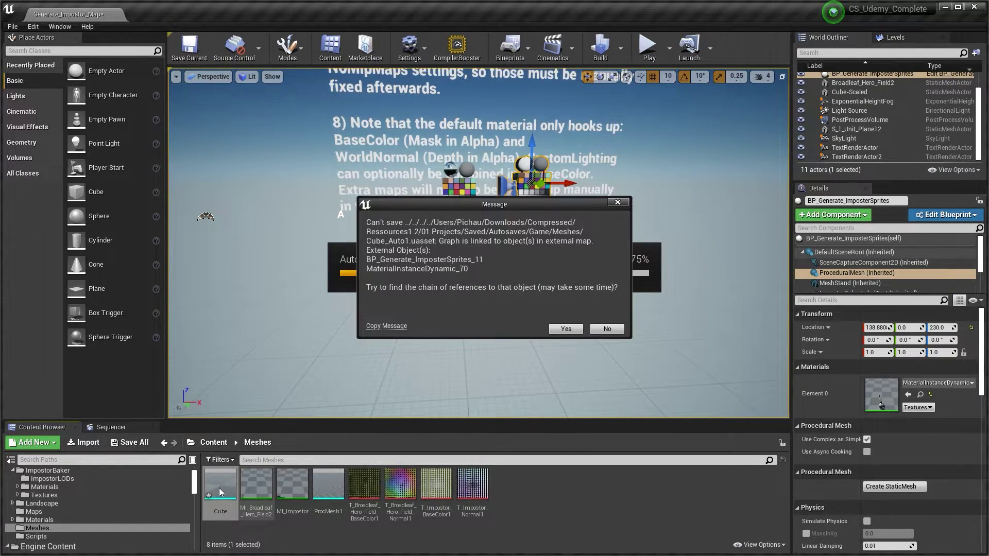
{"action": "left_click", "coordinate": [608, 330]}
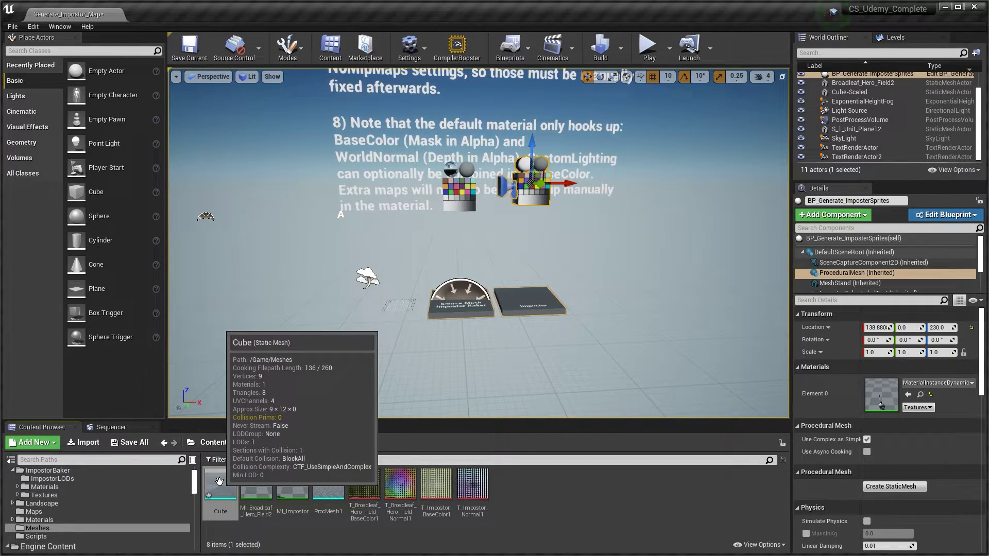
{"action": "left_click", "coordinate": [12, 26]}
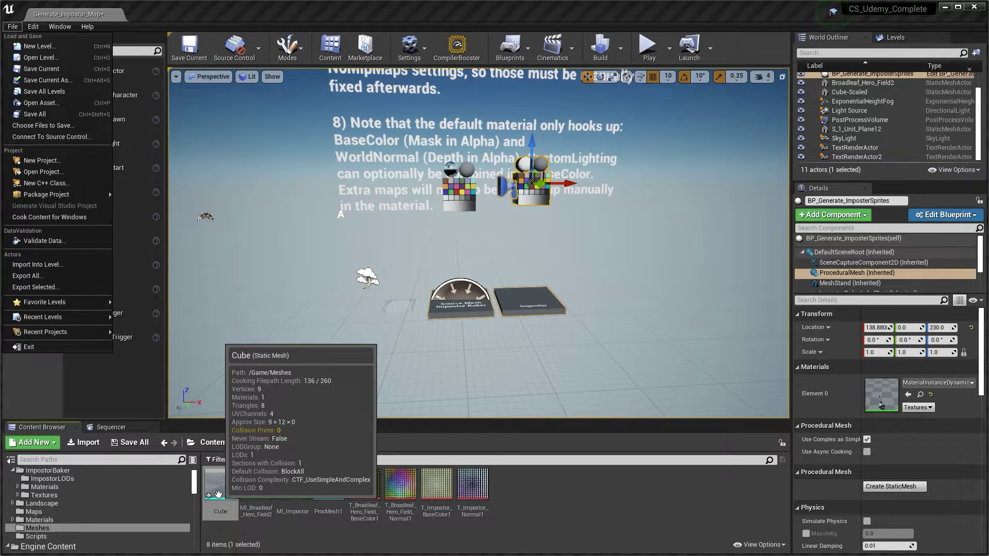
{"action": "left_click", "coordinate": [219, 493]}
Inspect the Cube mesh's material in the Static Mesh editor, then locate the ImpostorBaker map
{"action": "double_click", "coordinate": [220, 493]}
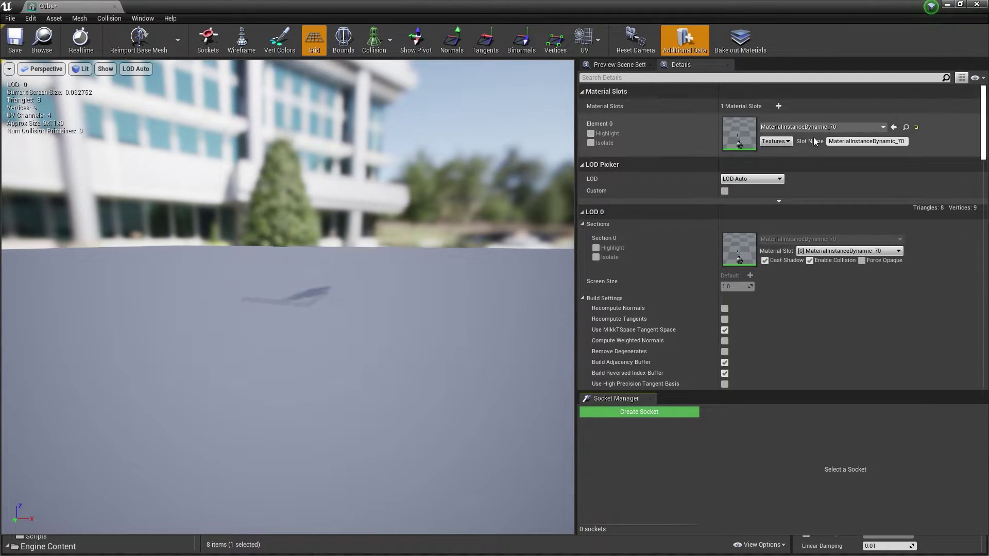
{"action": "left_click", "coordinate": [115, 7]}
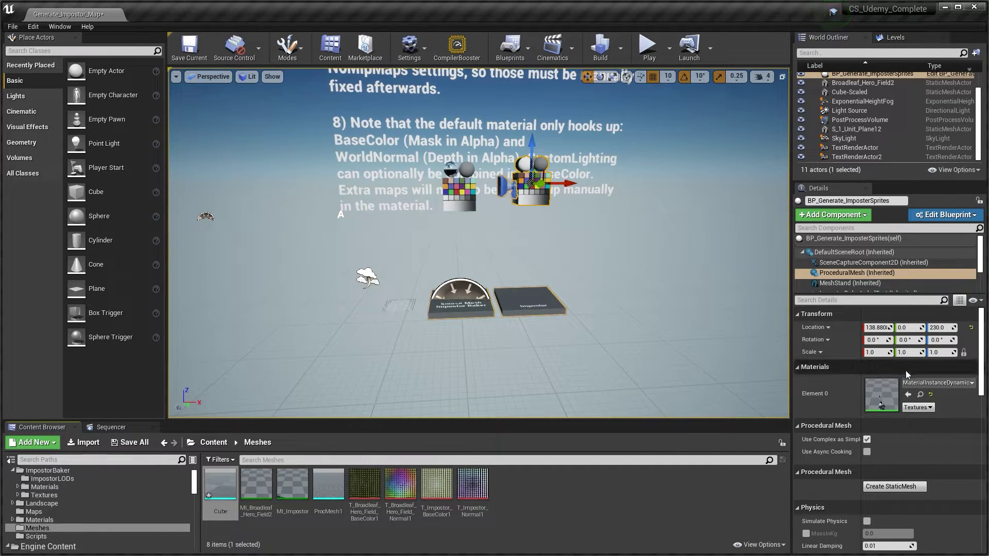
{"action": "left_click", "coordinate": [922, 396]}
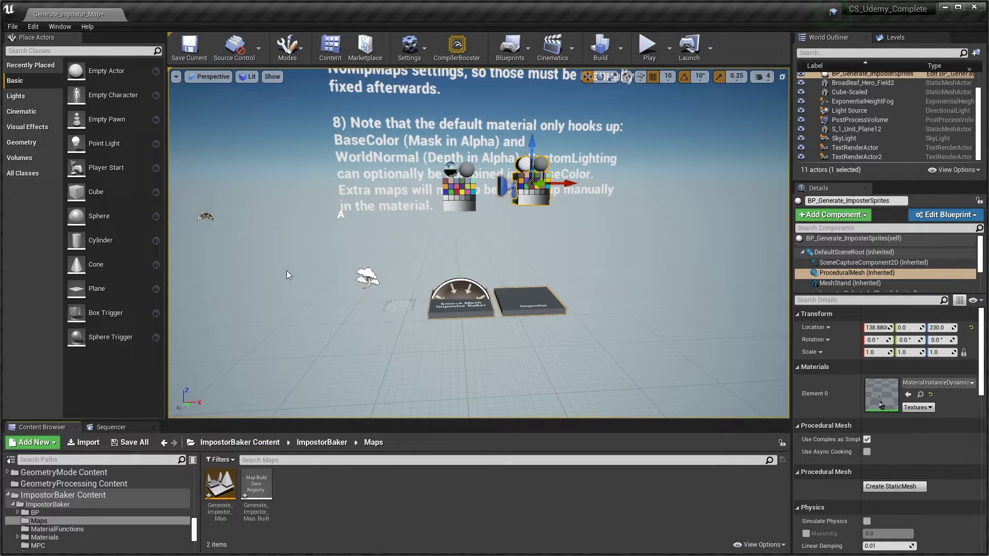
Delete the Cube mesh asset from the Meshes folder
{"action": "left_click_drag", "start_coordinate": [197, 524], "coordinate": [199, 474]}
{"action": "left_click", "coordinate": [37, 516]}
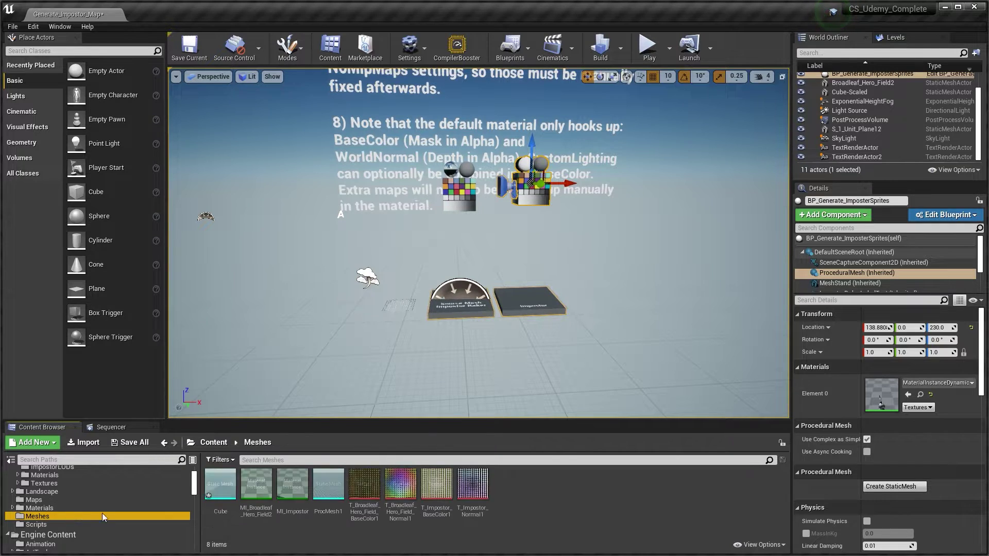
{"action": "left_click", "coordinate": [220, 489]}
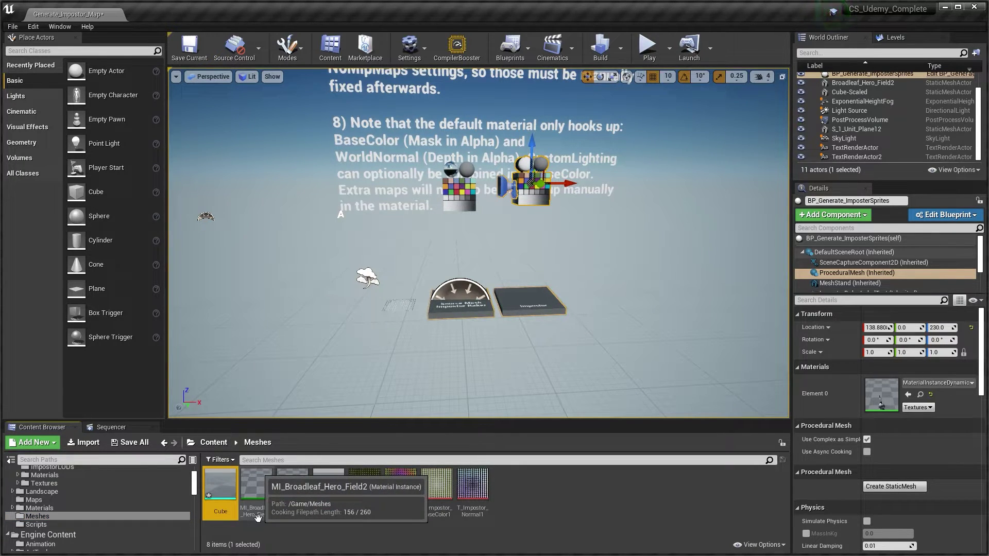
{"action": "key", "text": "Delete"}
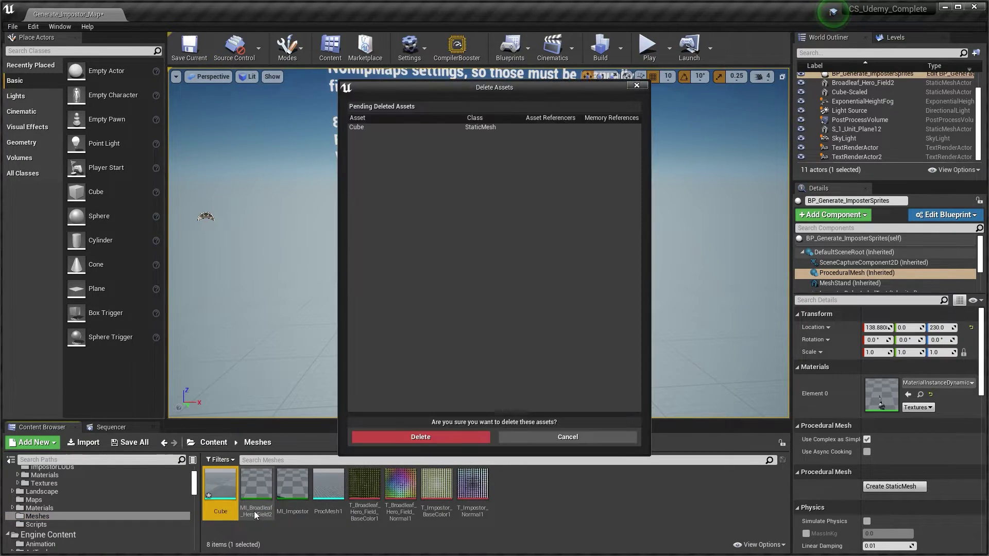
{"action": "left_click", "coordinate": [412, 437]}
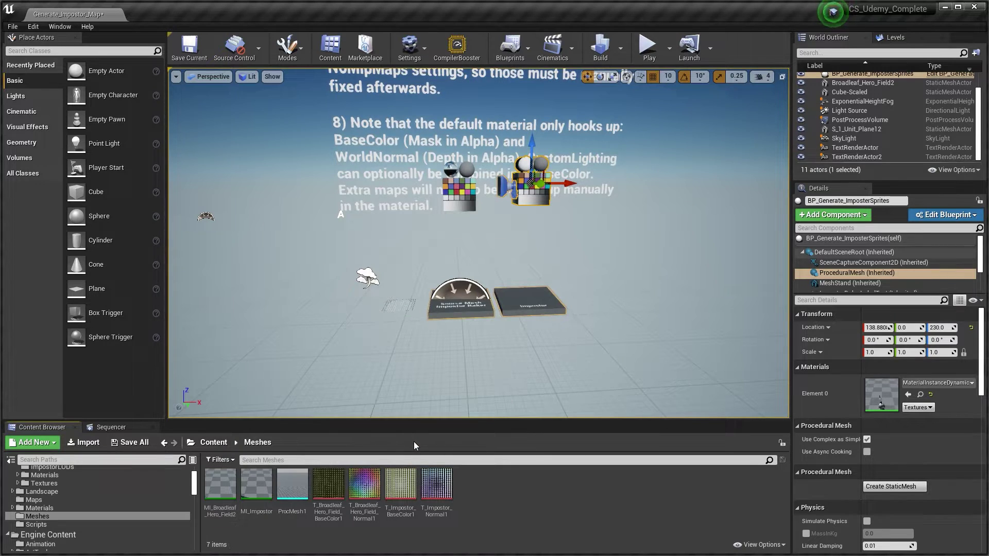
Browse to the Cube-Scaled calibrator's SM_ColorCalibrator asset in the Content Browser
{"action": "left_click", "coordinate": [614, 318]}
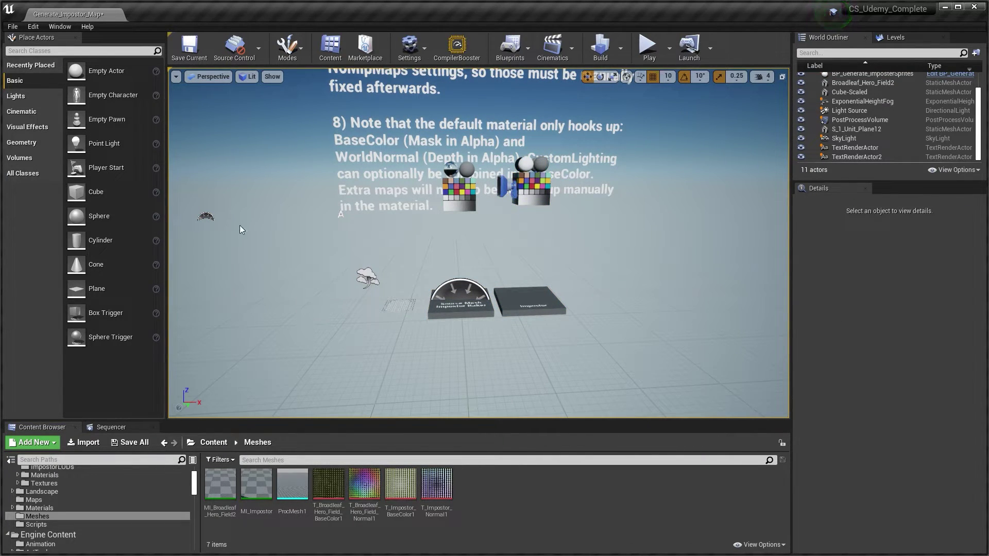
{"action": "left_click", "coordinate": [12, 26]}
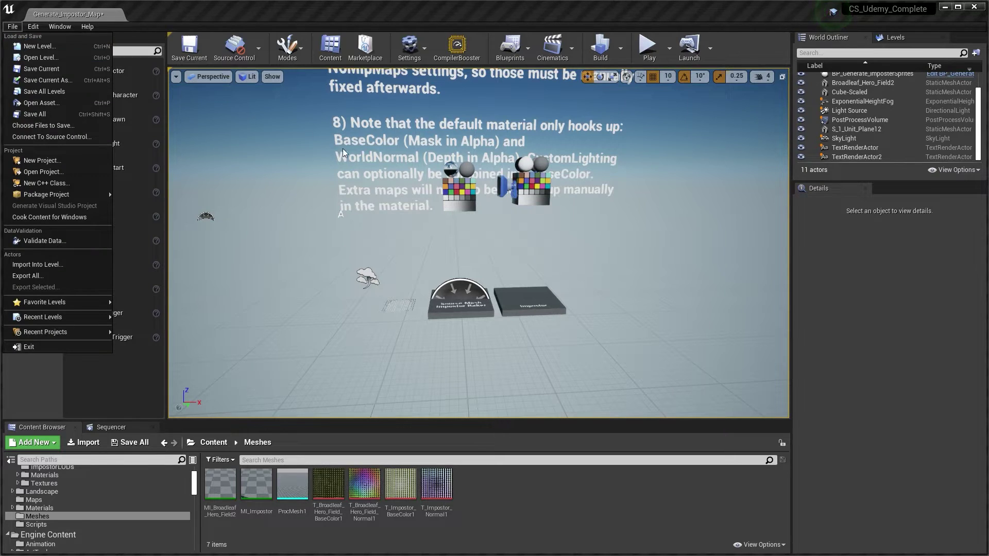
{"action": "left_click", "coordinate": [459, 189]}
{"action": "left_click", "coordinate": [459, 191]}
{"action": "right_click", "coordinate": [459, 206]}
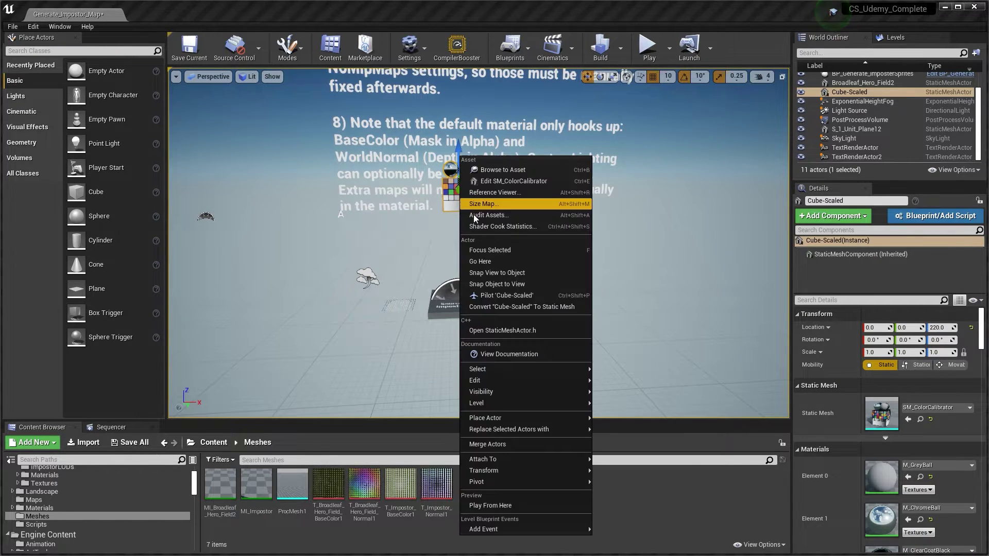
{"action": "left_click", "coordinate": [494, 169]}
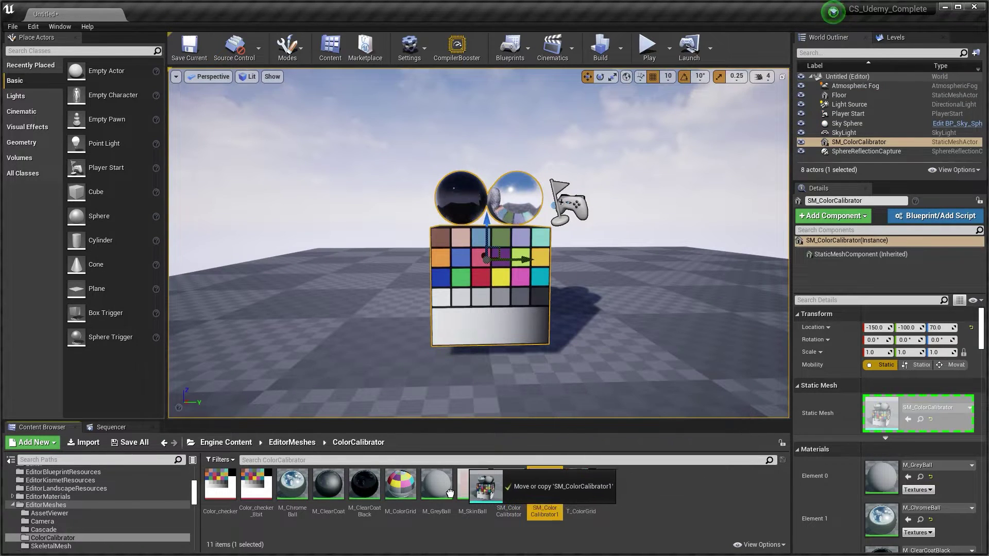
Move SM_ColorCalibrator1 into ImpostorBaker and delete the original calibrator actor from the level
{"action": "left_click_drag", "start_coordinate": [448, 482], "coordinate": [62, 508]}
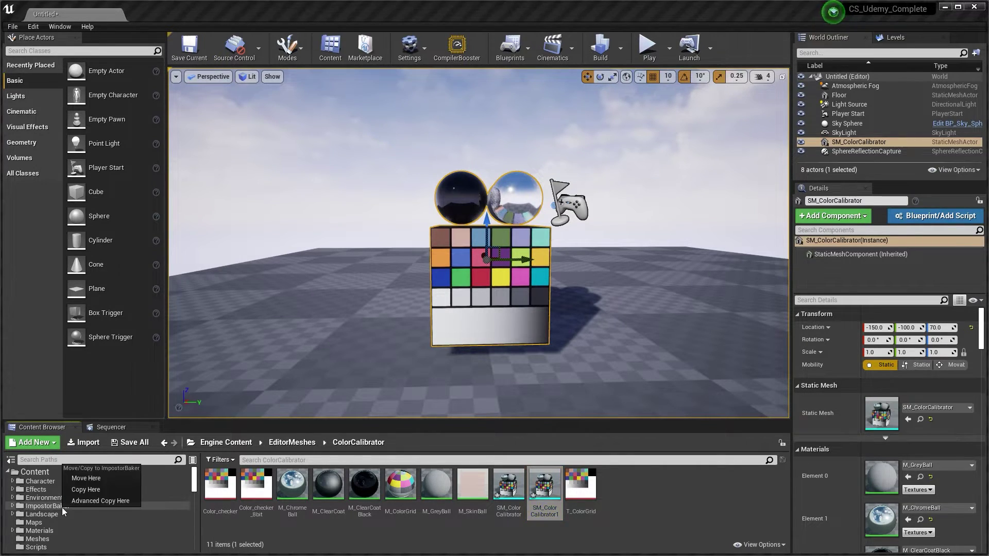
{"action": "left_click", "coordinate": [92, 479]}
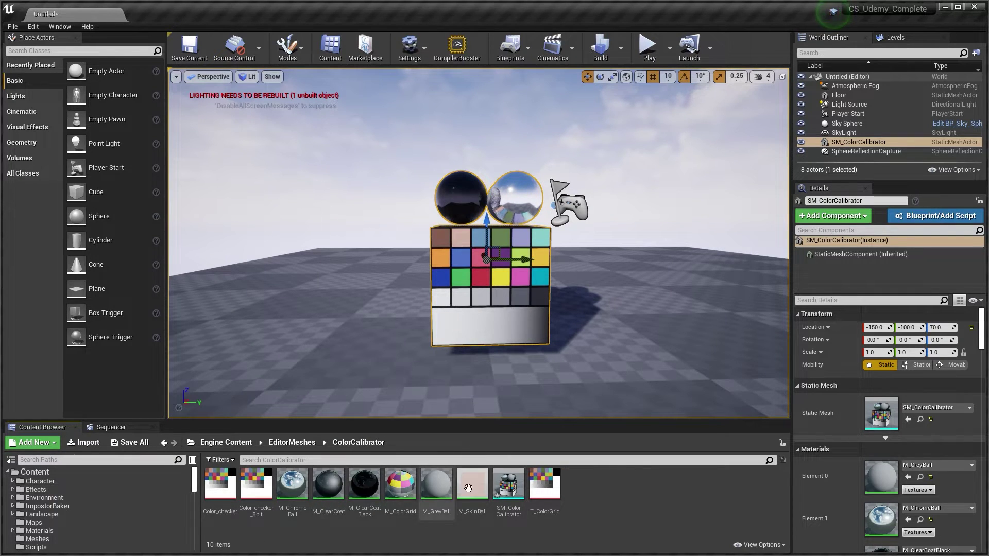
{"action": "left_click", "coordinate": [66, 505]}
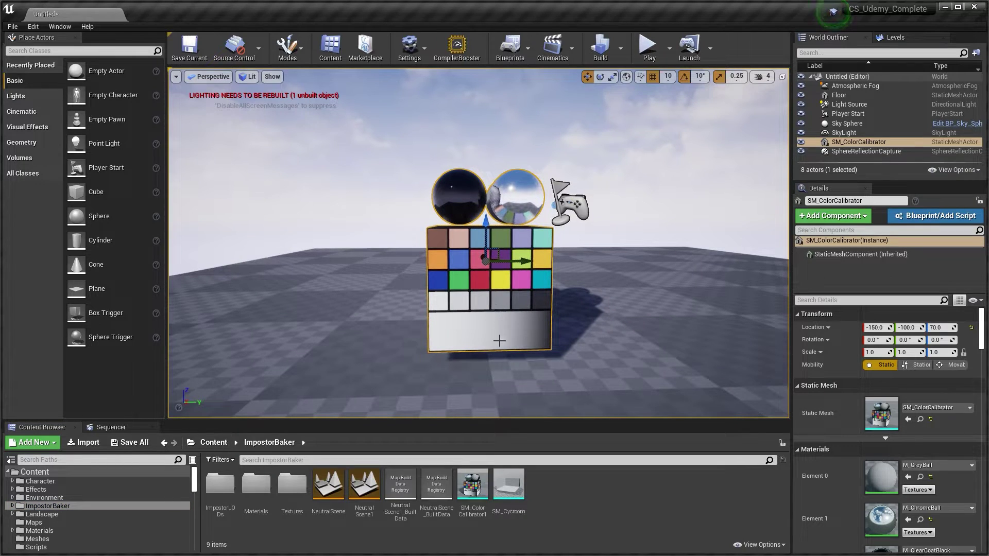
{"action": "key", "text": "Delete"}
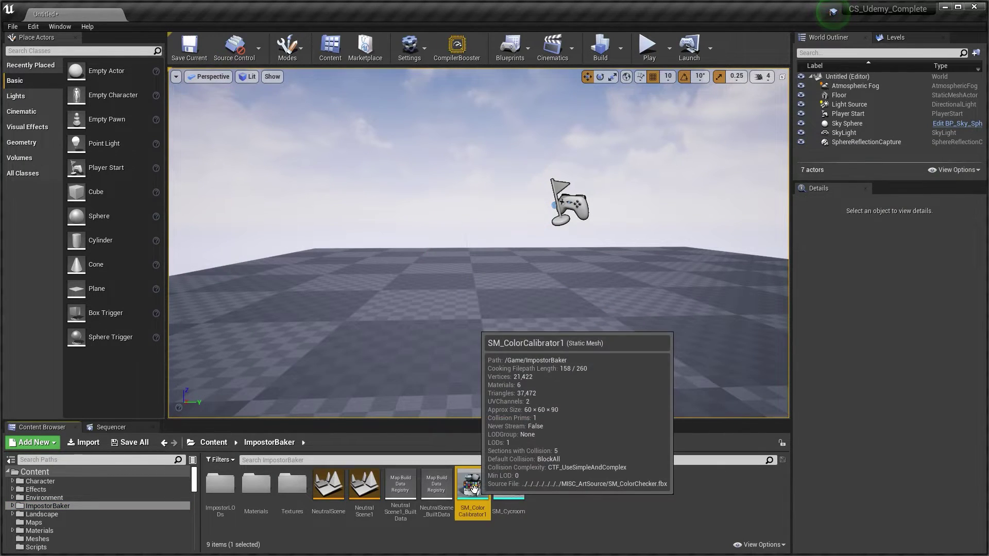
Place SM_ColorCalibrator1 at location -110, -60, 70 and frame it in the viewport
{"action": "left_click_drag", "start_coordinate": [473, 485], "coordinate": [540, 321]}
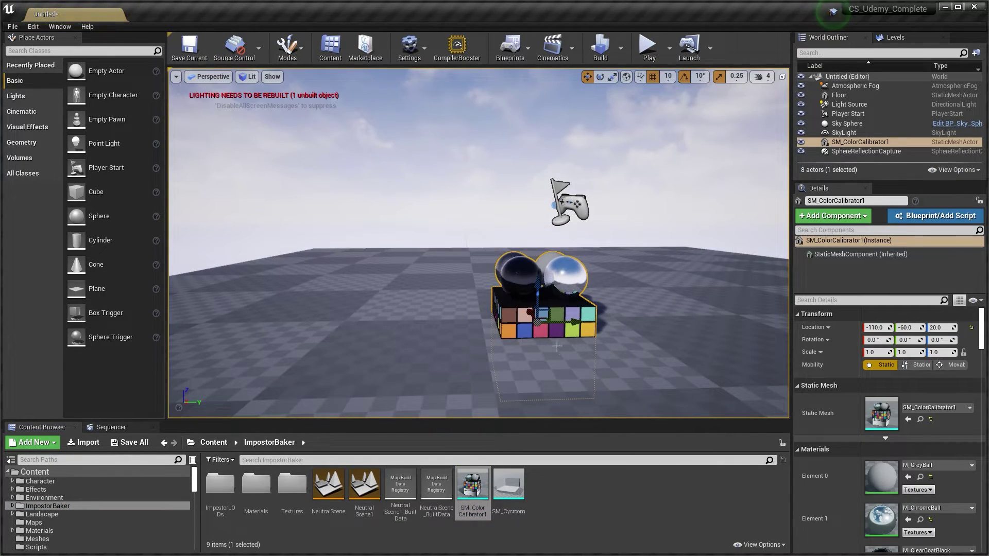
{"action": "left_click", "coordinate": [556, 312]}
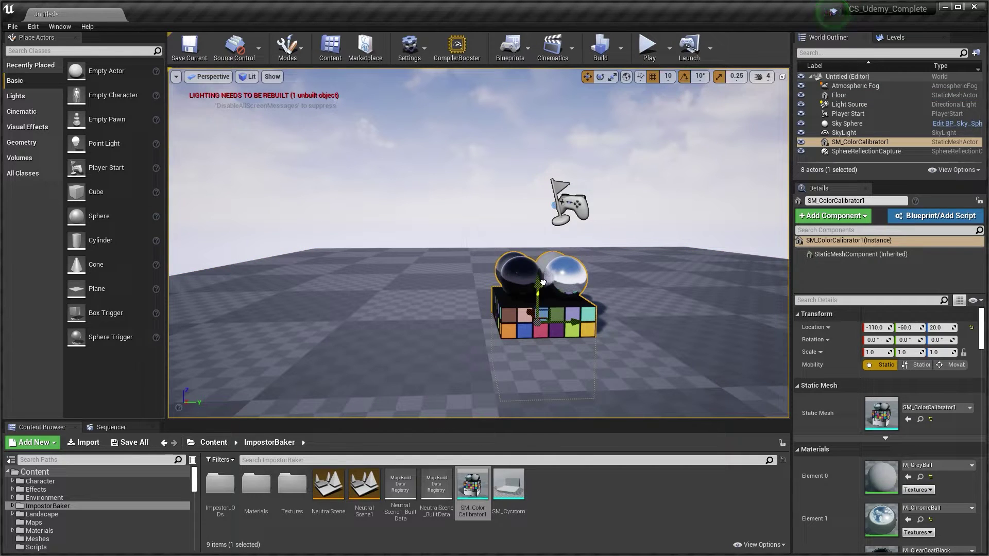
{"action": "left_click_drag", "start_coordinate": [543, 283], "coordinate": [572, 245]}
{"action": "left_click", "coordinate": [640, 244]}
{"action": "left_click", "coordinate": [571, 248]}
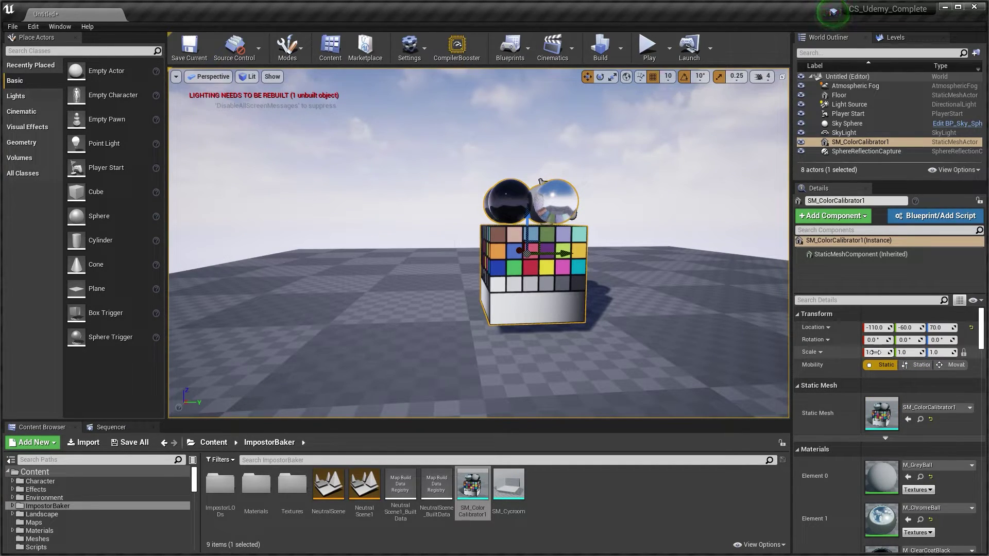
{"action": "left_click", "coordinate": [652, 297]}
{"action": "key", "text": "w"}
{"action": "right_click_drag", "start_coordinate": [652, 297], "coordinate": [700, 338]}
{"action": "key", "text": "s"}
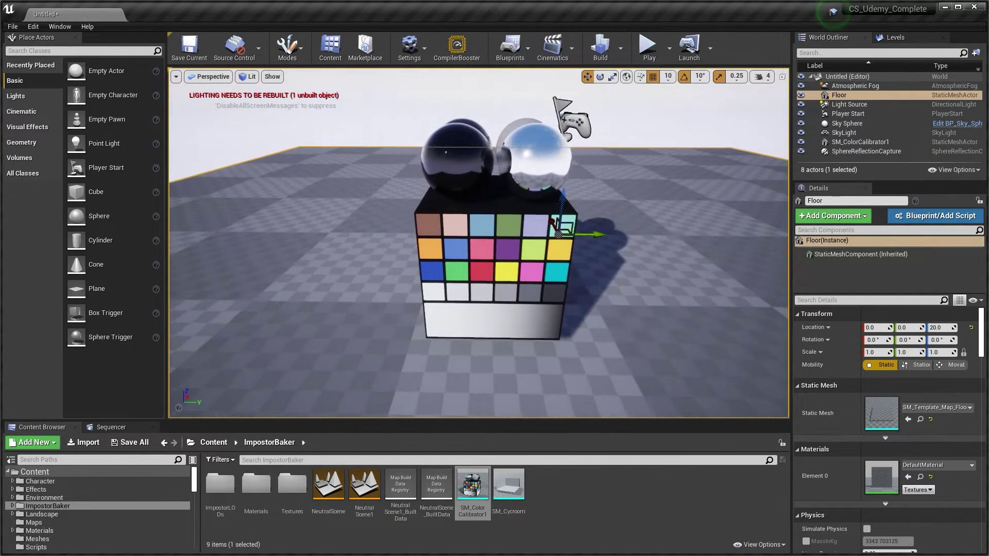
{"action": "left_click", "coordinate": [557, 287]}
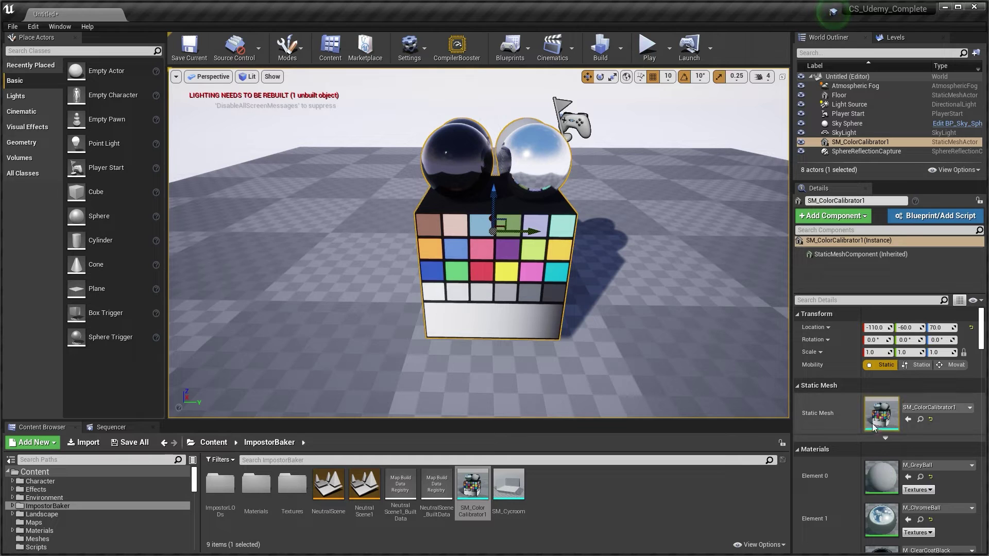
Open SM_ColorCalibrator1 in the mesh editor and review its LOD import options
{"action": "double_click", "coordinate": [877, 412]}
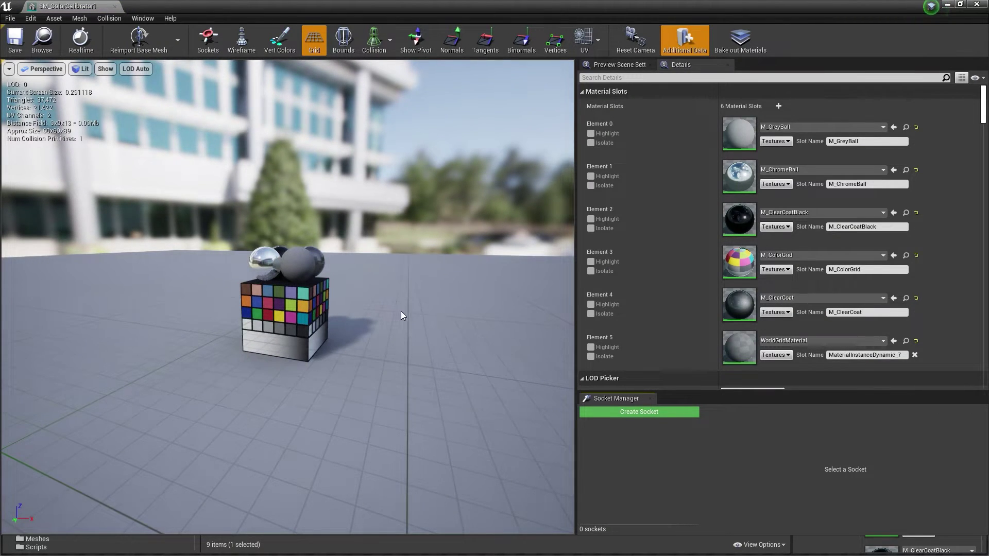
{"action": "scroll", "coordinate": [664, 285], "scroll_direction": "down", "scroll_amount": 6}
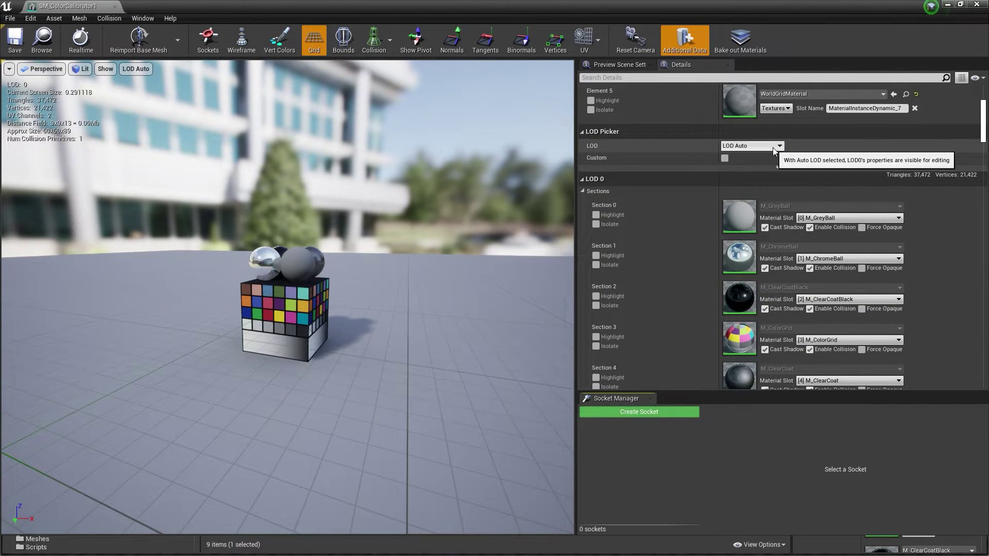
{"action": "scroll", "coordinate": [650, 261], "scroll_direction": "down", "scroll_amount": 6}
{"action": "scroll", "coordinate": [650, 262], "scroll_direction": "down", "scroll_amount": 8}
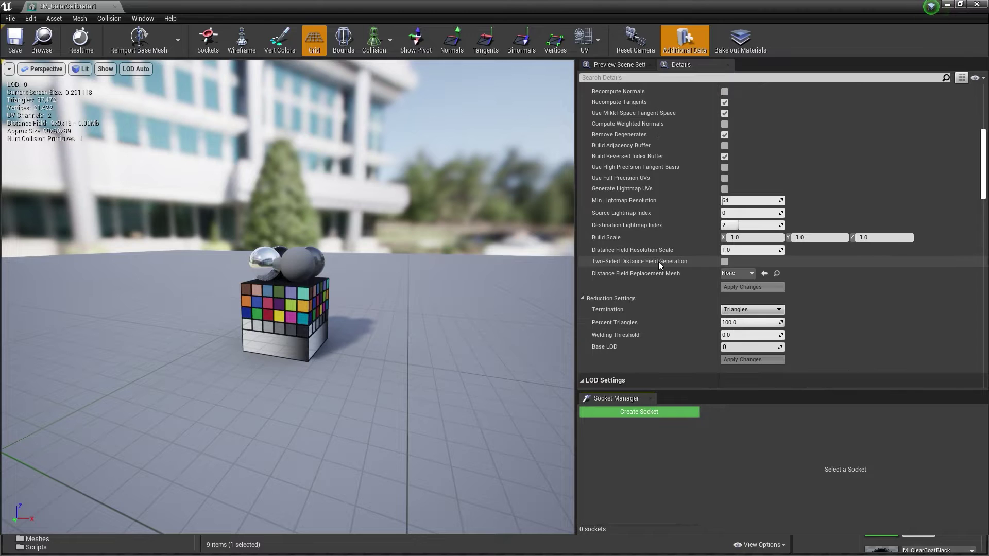
{"action": "scroll", "coordinate": [665, 278], "scroll_direction": "down", "scroll_amount": 3}
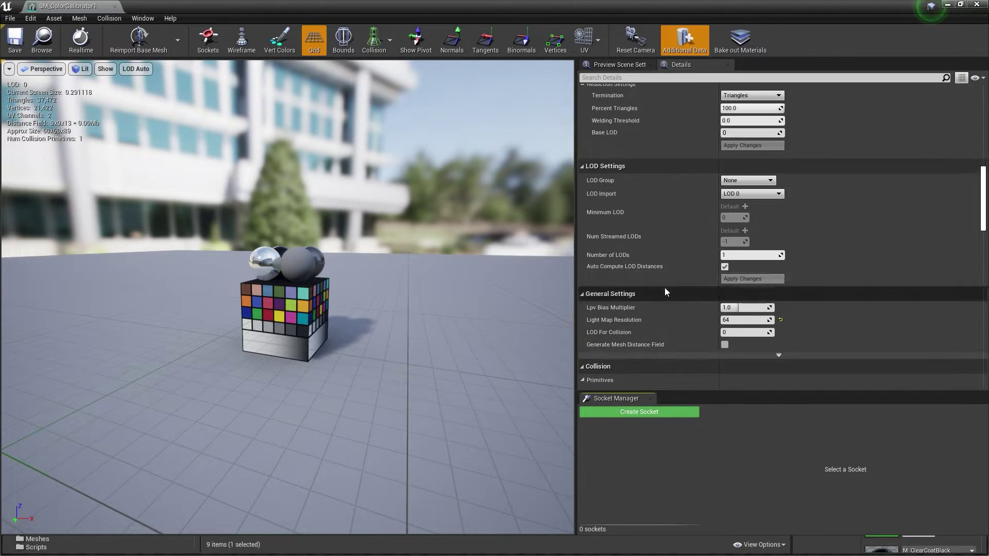
{"action": "left_click", "coordinate": [762, 195]}
{"action": "left_click", "coordinate": [762, 197]}
{"action": "scroll", "coordinate": [614, 235], "scroll_direction": "down", "scroll_amount": 11}
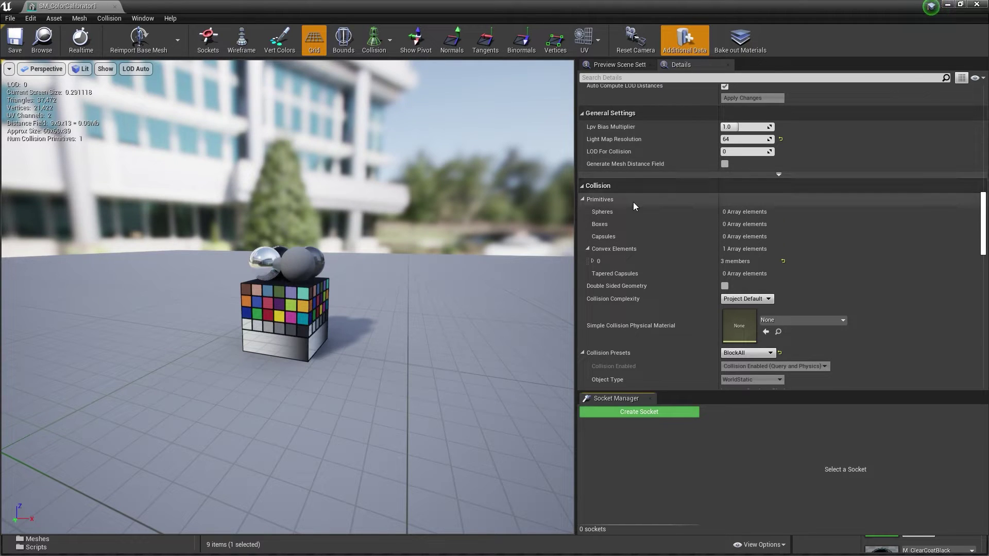
{"action": "scroll", "coordinate": [634, 206], "scroll_direction": "up", "scroll_amount": 10}
{"action": "scroll", "coordinate": [633, 214], "scroll_direction": "up", "scroll_amount": 20}
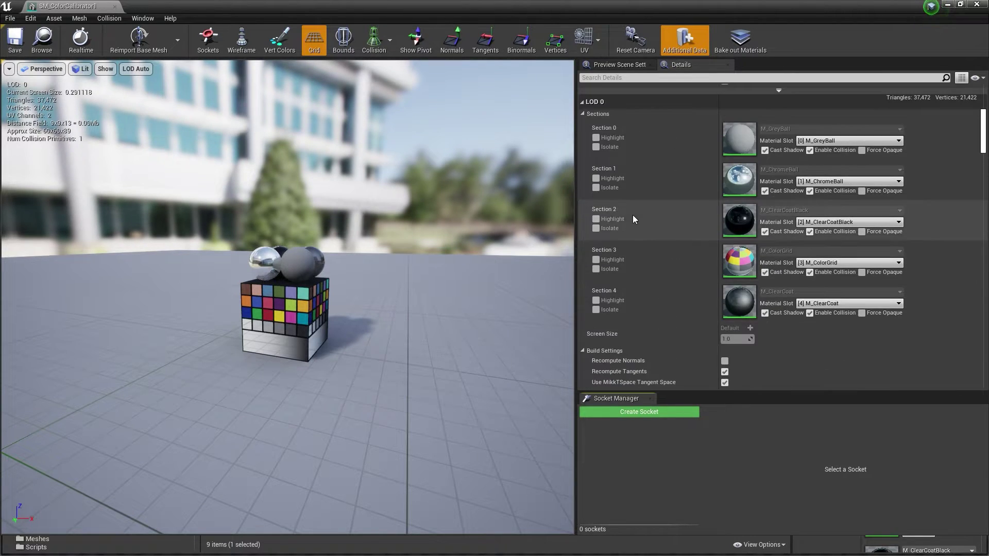
Delete the Element 5 WorldGridMaterial slot, leaving five material slots
{"action": "left_click", "coordinate": [915, 245]}
{"action": "left_click", "coordinate": [574, 302]}
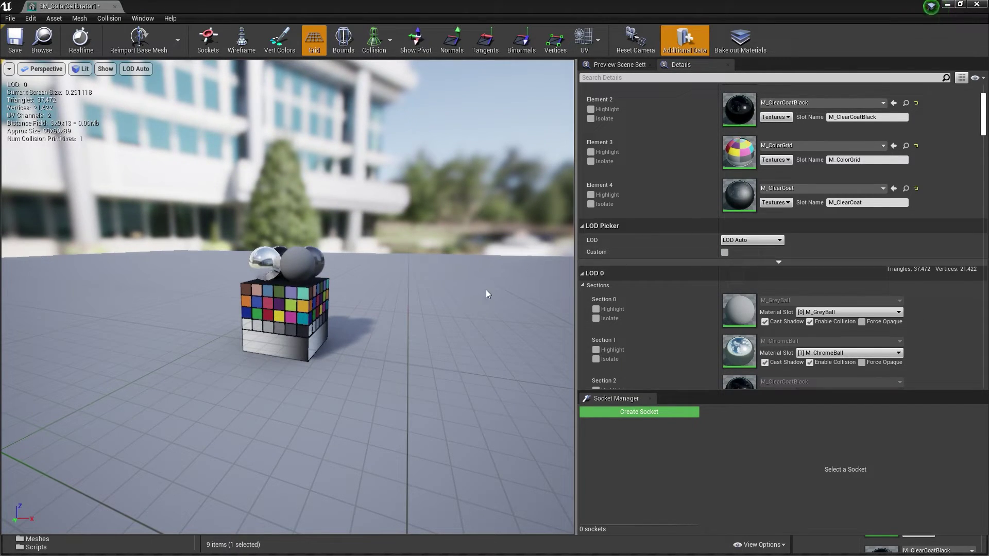
{"action": "scroll", "coordinate": [757, 264], "scroll_direction": "up", "scroll_amount": 3}
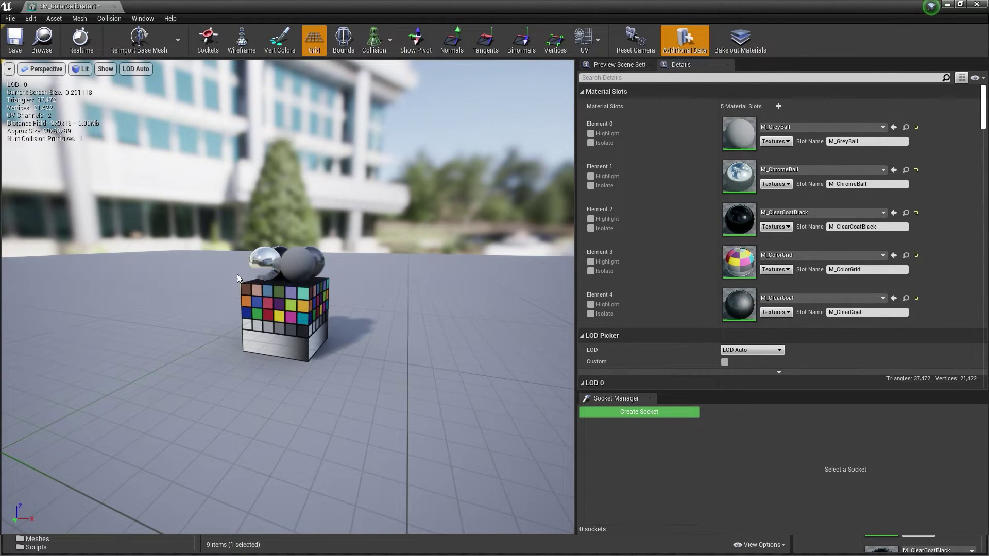
{"action": "scroll", "coordinate": [699, 292], "scroll_direction": "down", "scroll_amount": 5}
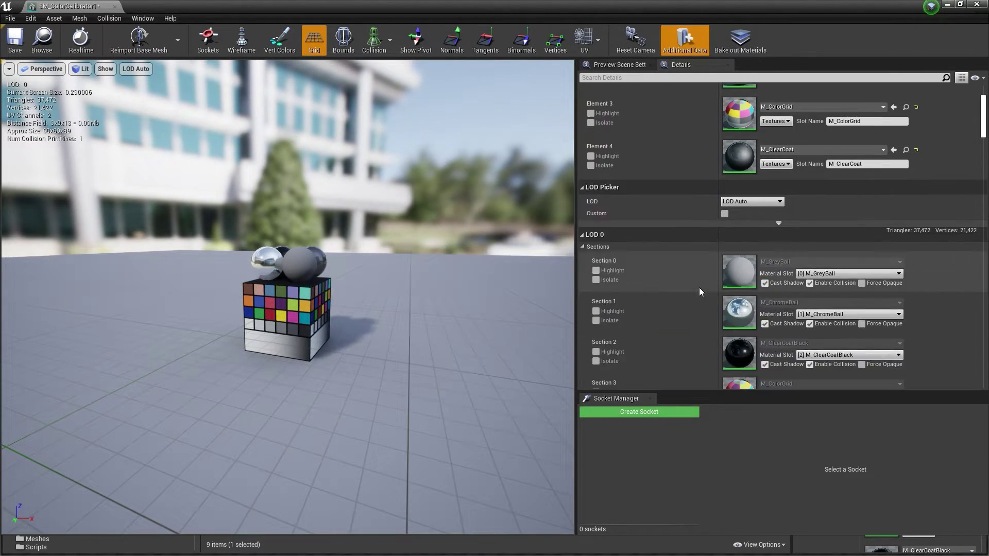
{"action": "scroll", "coordinate": [699, 289], "scroll_direction": "down", "scroll_amount": 8}
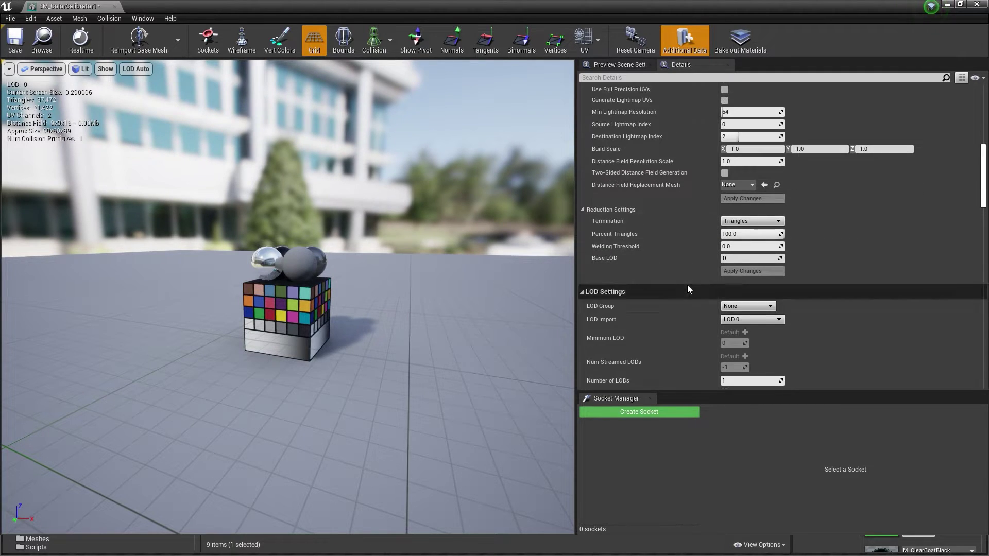
{"action": "scroll", "coordinate": [687, 289], "scroll_direction": "down", "scroll_amount": 1}
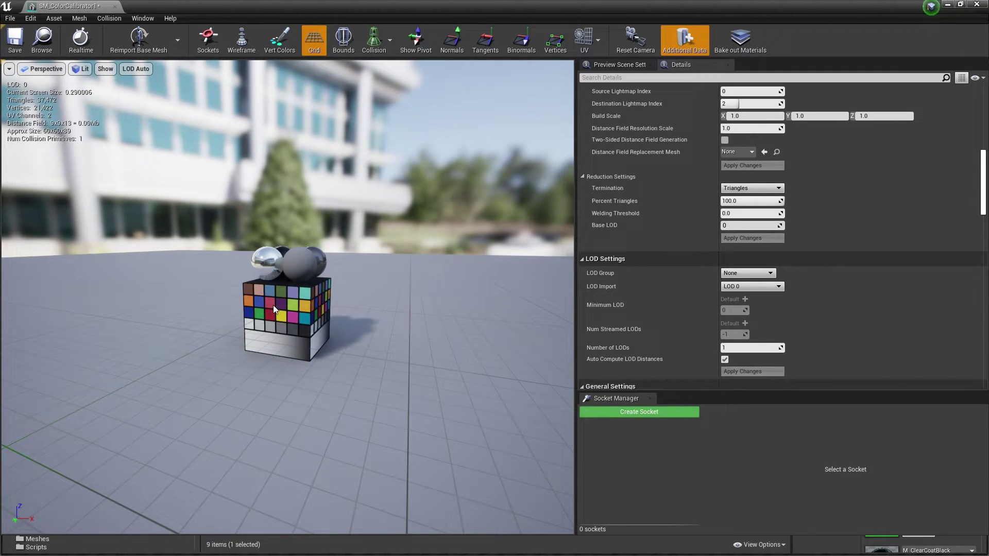
Import D:/Cube.FBX as LOD level 1 and close the Message Log
{"action": "left_click", "coordinate": [768, 288]}
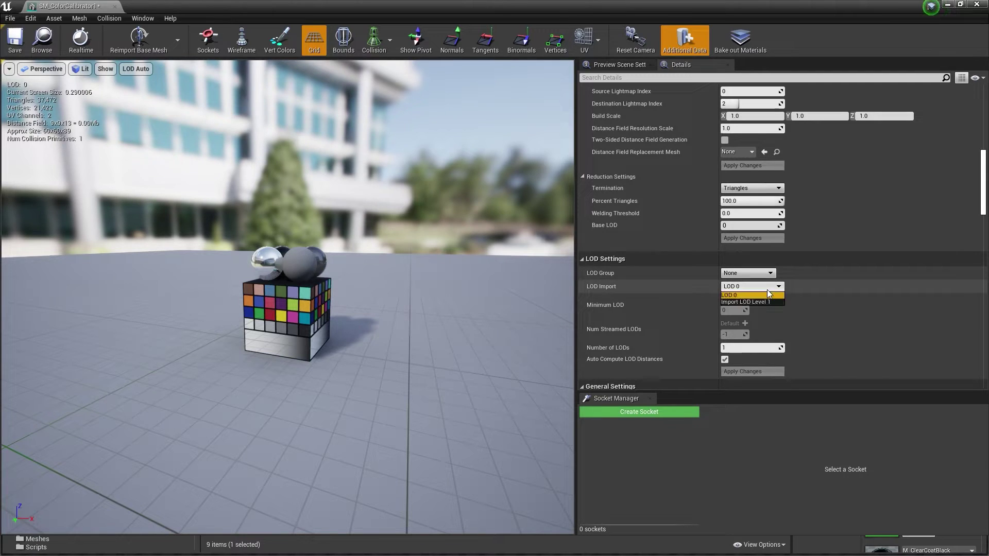
{"action": "left_click", "coordinate": [768, 301]}
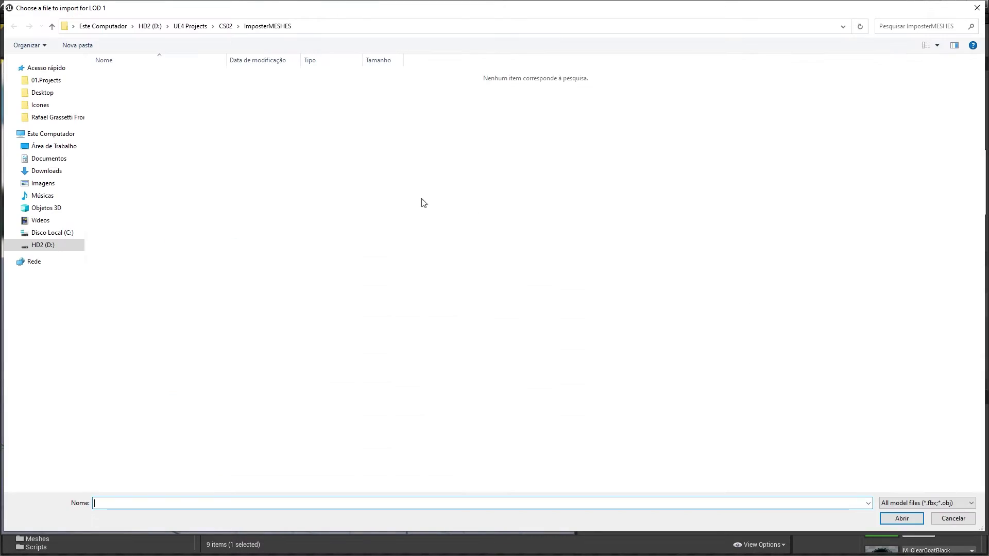
{"action": "left_click", "coordinate": [150, 26]}
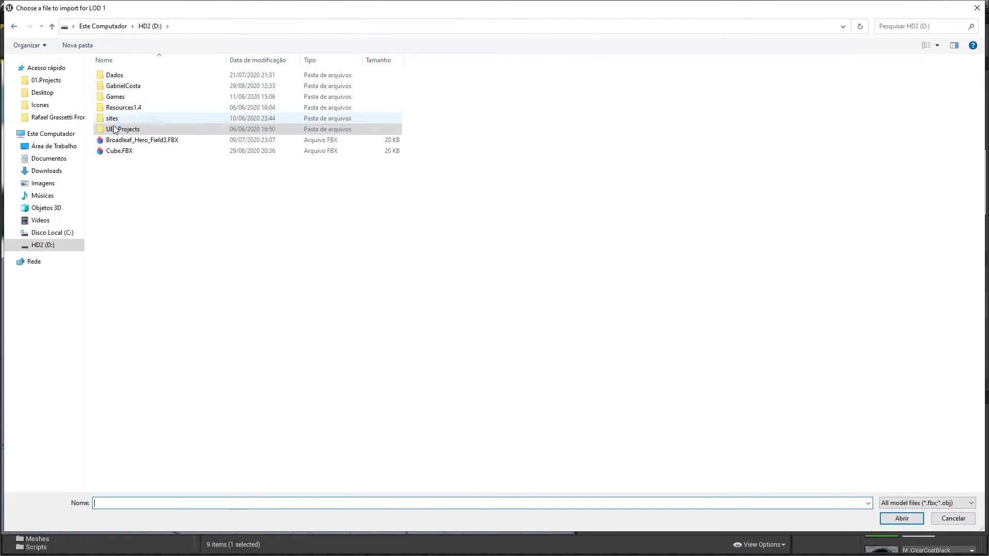
{"action": "left_click", "coordinate": [126, 152]}
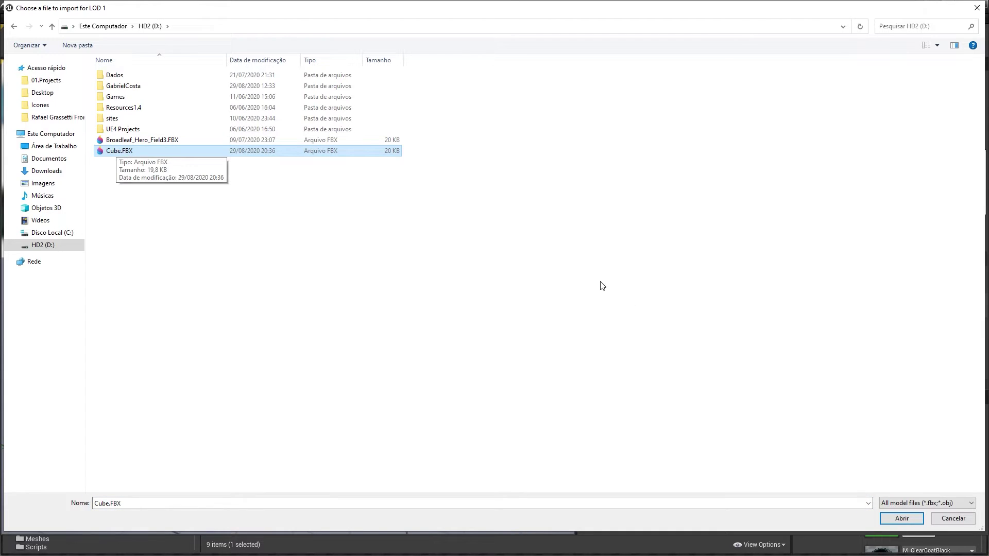
{"action": "left_click", "coordinate": [905, 522]}
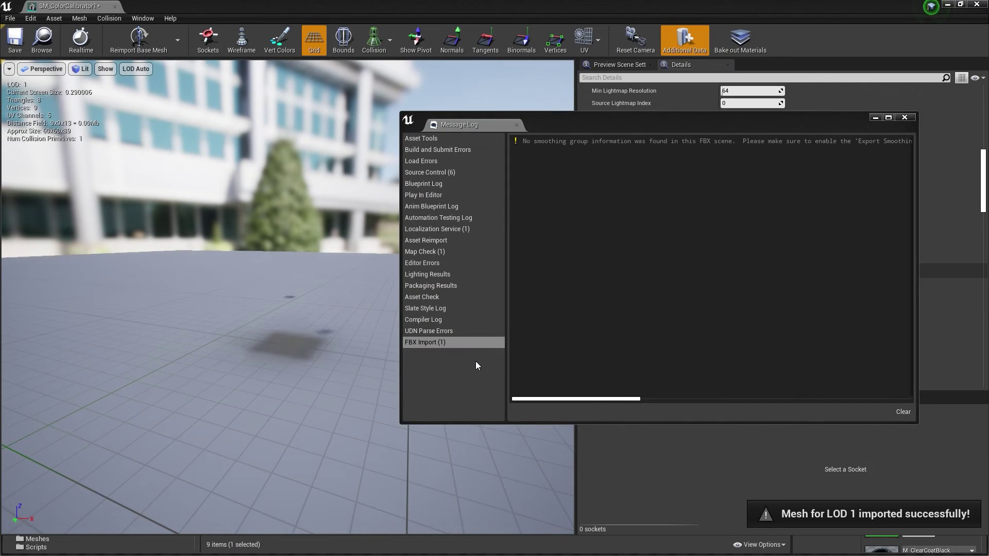
{"action": "left_click", "coordinate": [905, 118]}
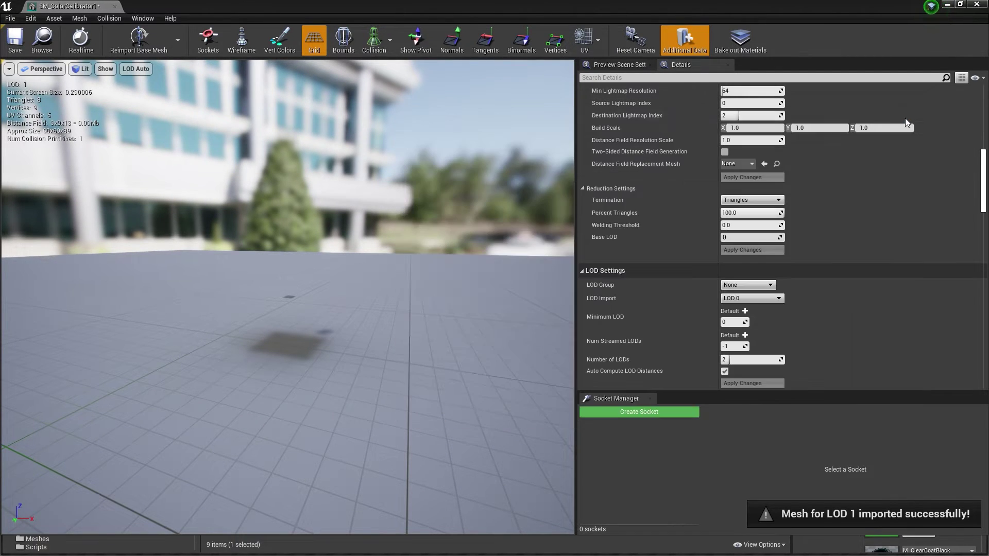
Compare the LOD 0 and LOD 1 previews with the viewport LOD dropdown, ending on LOD 0
{"action": "left_click", "coordinate": [140, 70]}
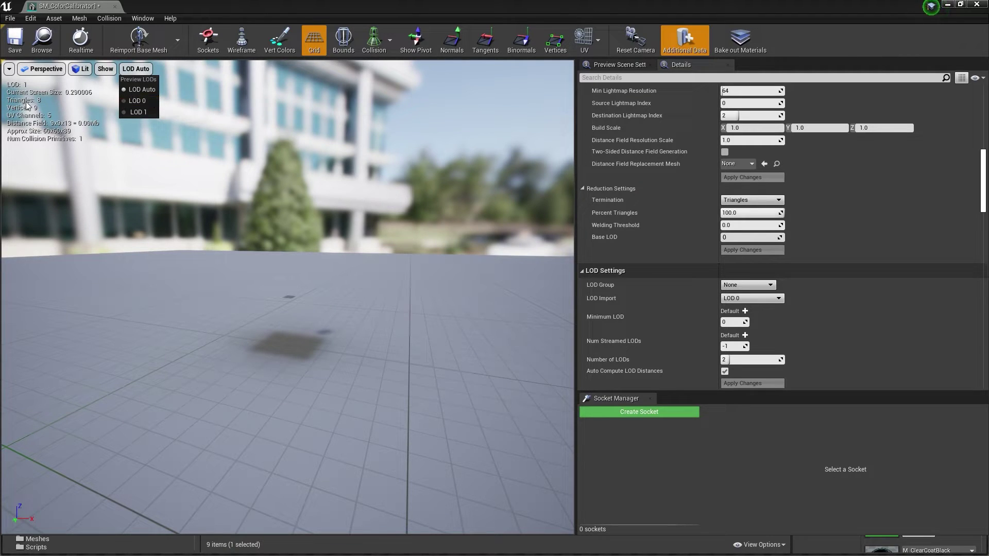
{"action": "left_click", "coordinate": [149, 101]}
{"action": "left_click", "coordinate": [132, 68]}
{"action": "left_click", "coordinate": [146, 111]}
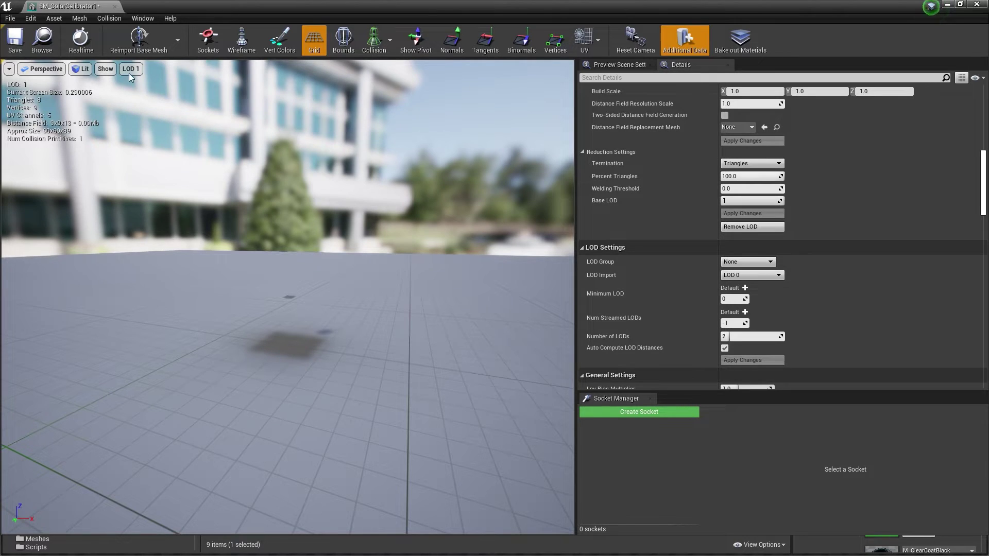
{"action": "left_click", "coordinate": [129, 71]}
{"action": "left_click", "coordinate": [150, 102]}
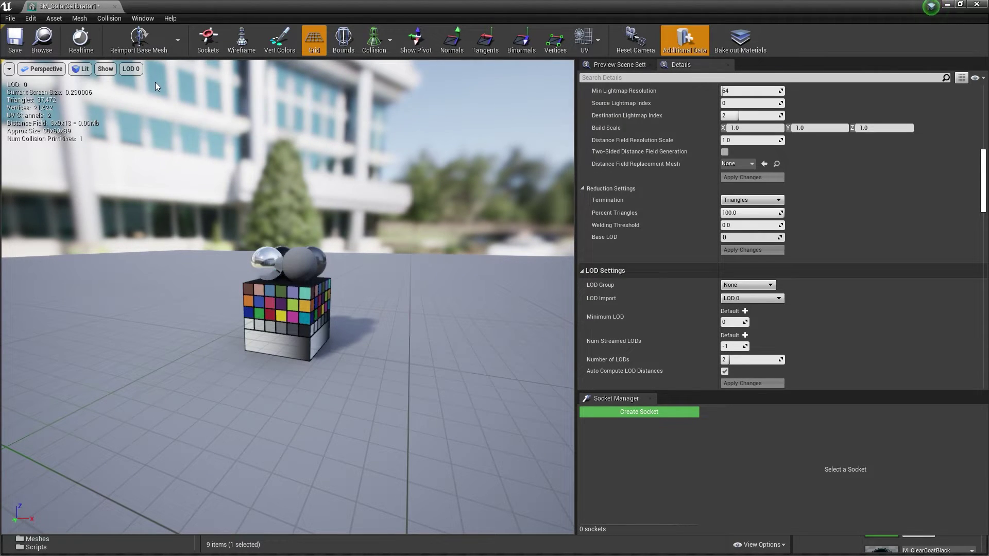
Set the Details LOD Picker to LOD 1 to show the imported Cube.FBX section
{"action": "scroll", "coordinate": [653, 206], "scroll_direction": "up", "scroll_amount": 5}
{"action": "scroll", "coordinate": [646, 234], "scroll_direction": "up", "scroll_amount": 15}
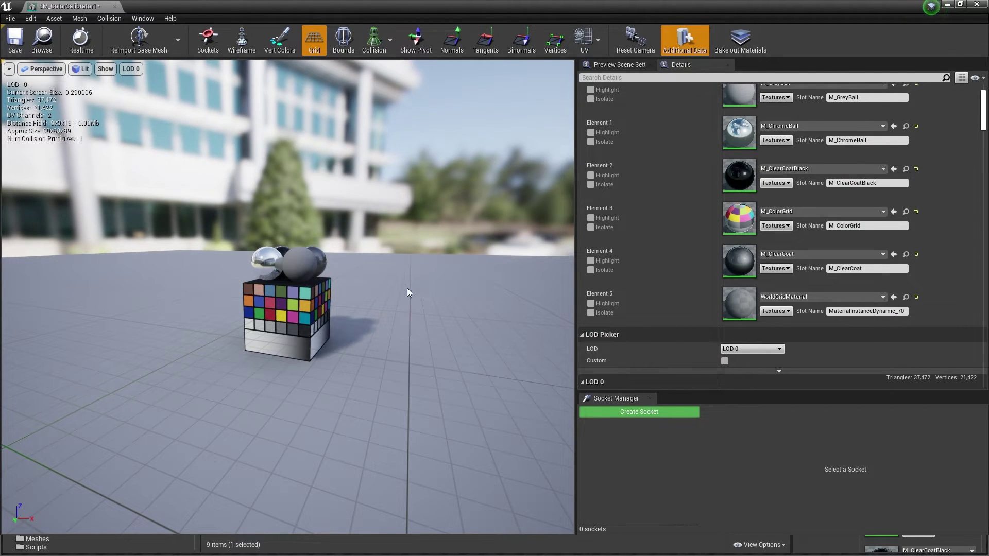
{"action": "scroll", "coordinate": [670, 298], "scroll_direction": "down", "scroll_amount": 3}
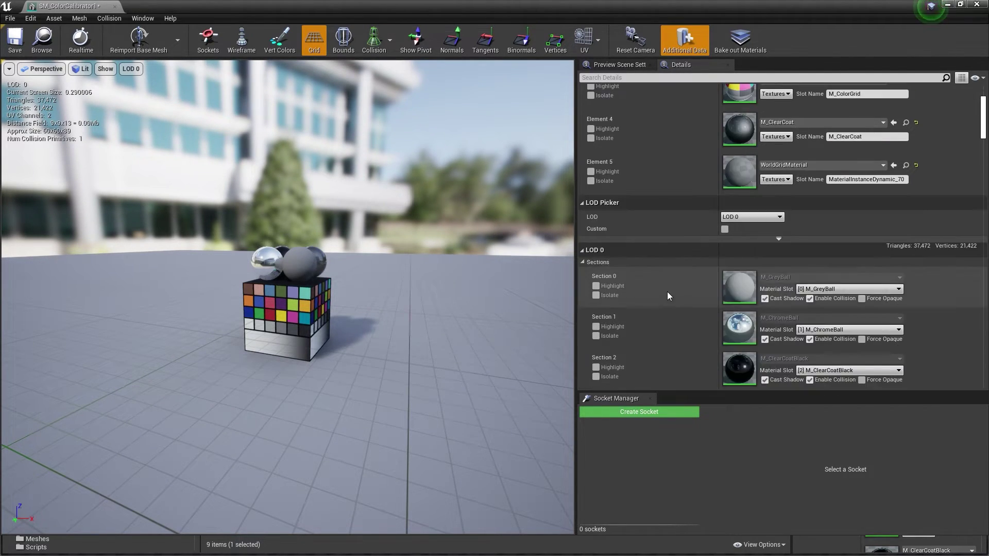
{"action": "left_click", "coordinate": [755, 217]}
{"action": "left_click", "coordinate": [750, 249]}
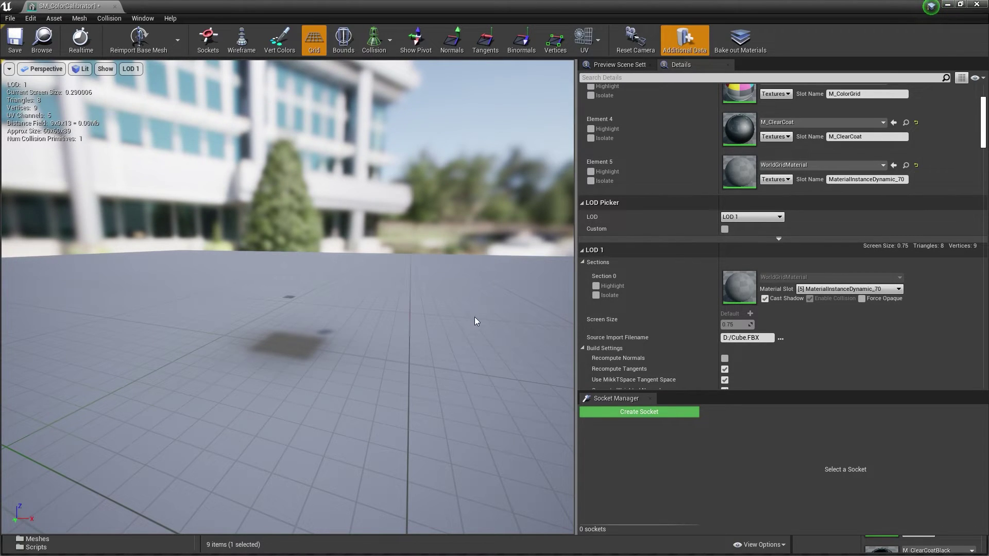
Shrink the mesh editor, select MI_Cube in ImpostorBaker > ImpostorLODs, then maximise the editor again
{"action": "left_click_drag", "start_coordinate": [178, 1], "coordinate": [552, 80]}
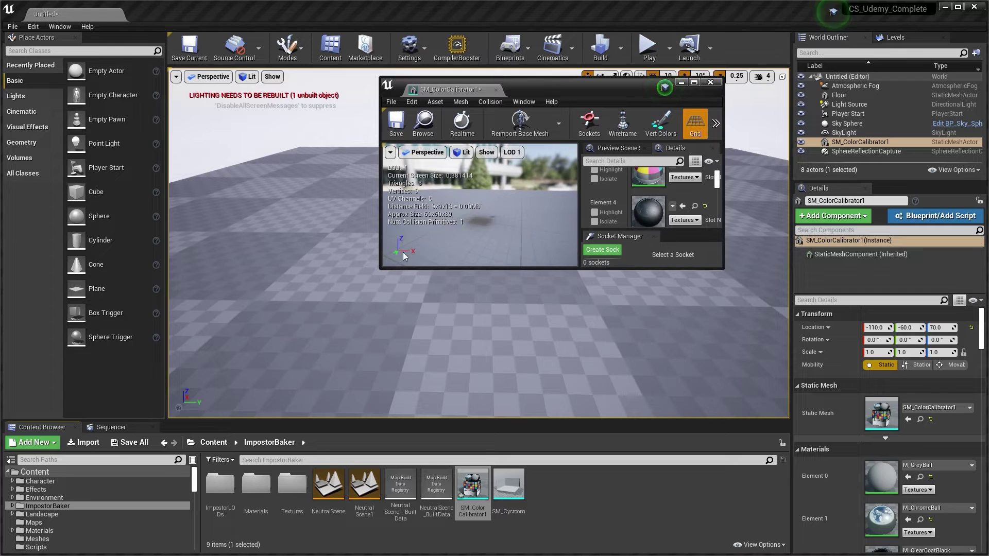
{"action": "left_click", "coordinate": [69, 505]}
{"action": "double_click", "coordinate": [220, 485]}
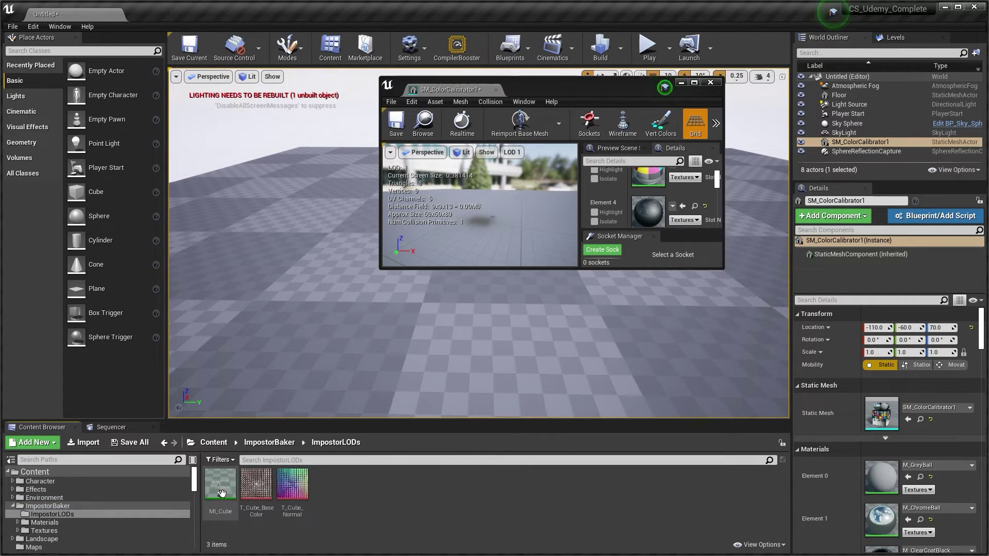
{"action": "left_click", "coordinate": [233, 494]}
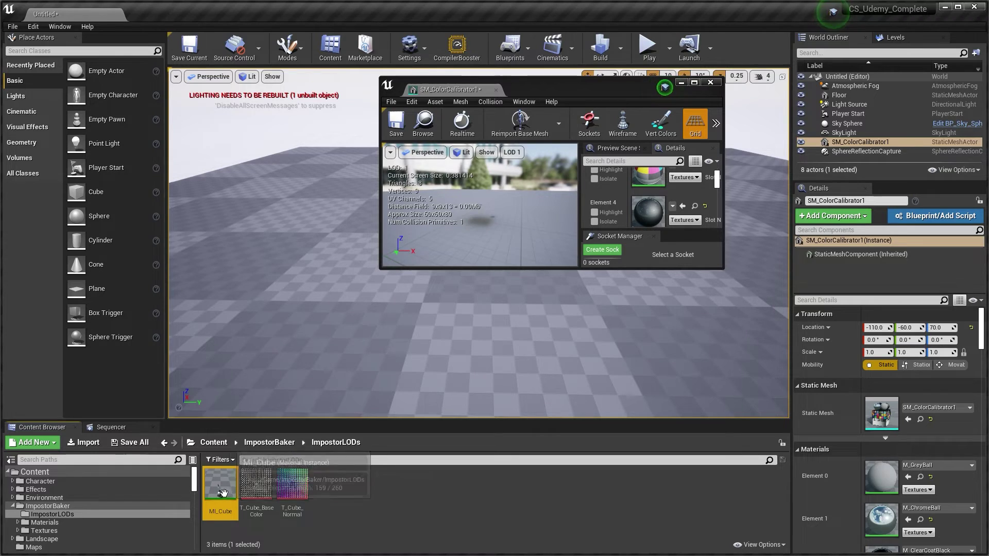
{"action": "left_click", "coordinate": [694, 82]}
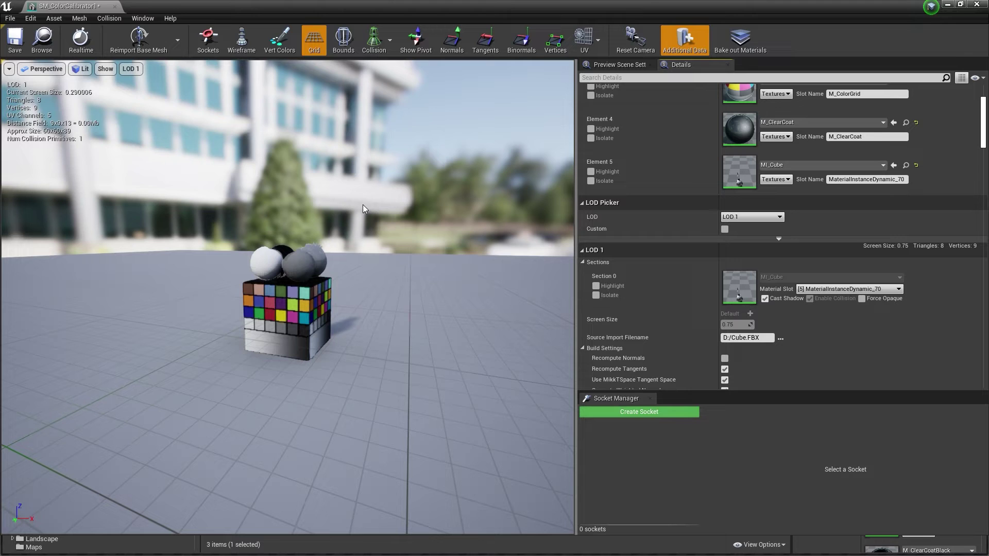
Save the ColorCalibrator mesh and preview LOD 0, LOD 1, then LOD Auto
{"action": "left_click", "coordinate": [15, 40]}
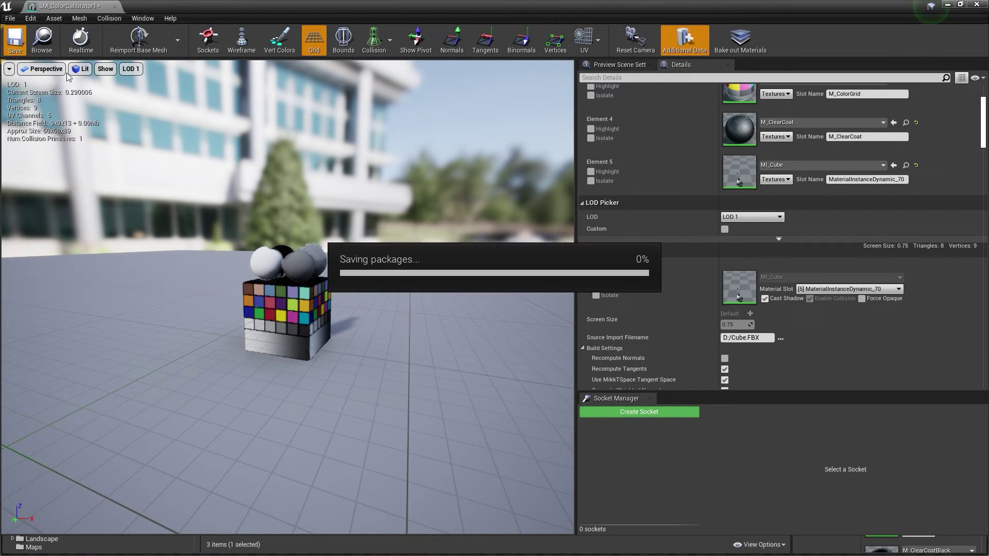
{"action": "left_click", "coordinate": [131, 70]}
{"action": "left_click", "coordinate": [135, 100]}
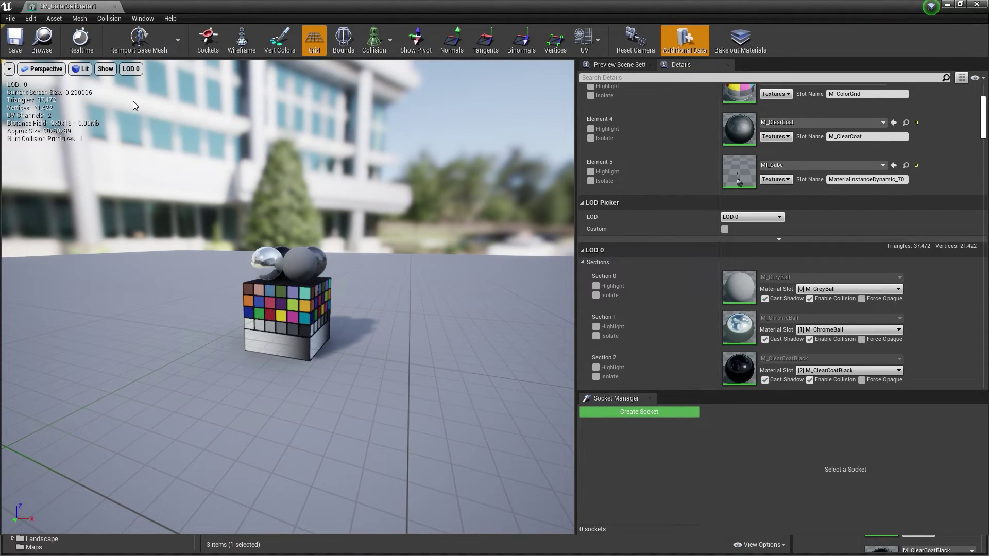
{"action": "left_click", "coordinate": [132, 69]}
{"action": "left_click", "coordinate": [138, 112]}
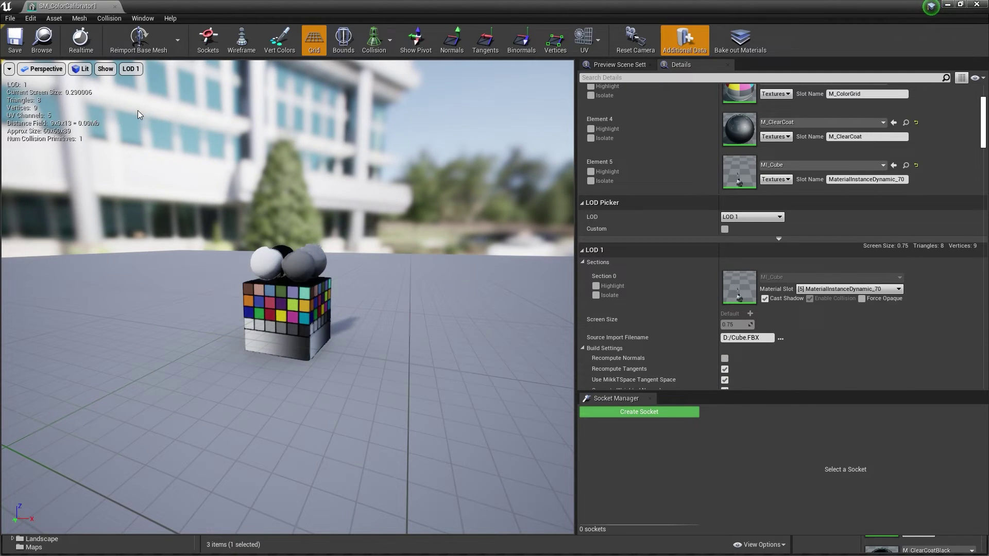
{"action": "left_click", "coordinate": [132, 69]}
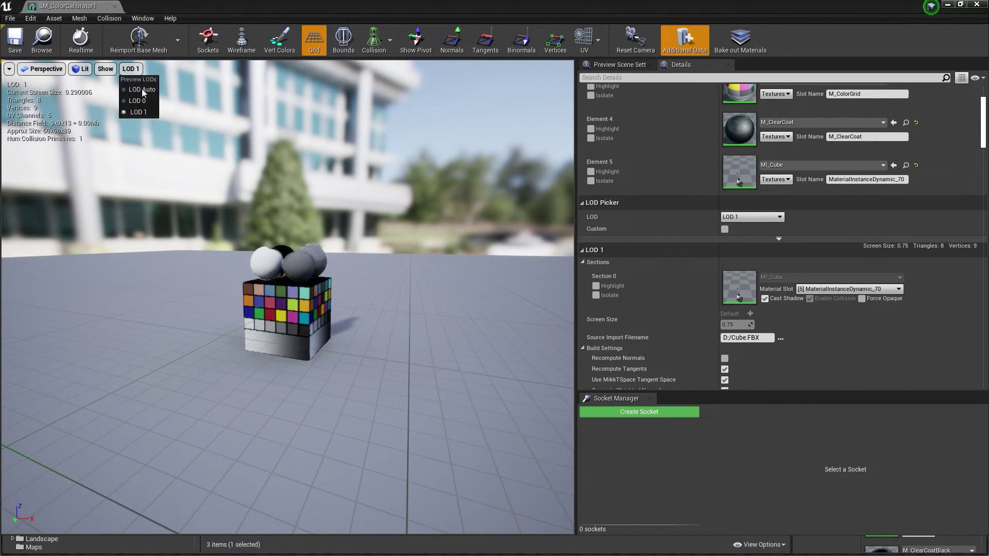
{"action": "left_click", "coordinate": [144, 91]}
Fly the camera away from the mesh to test switching, then force the preview to LOD 1
{"action": "right_click_drag", "start_coordinate": [180, 119], "coordinate": [171, 144]}
{"action": "key", "text": "s"}
{"action": "right_click_drag", "start_coordinate": [287, 297], "coordinate": [340, 291]}
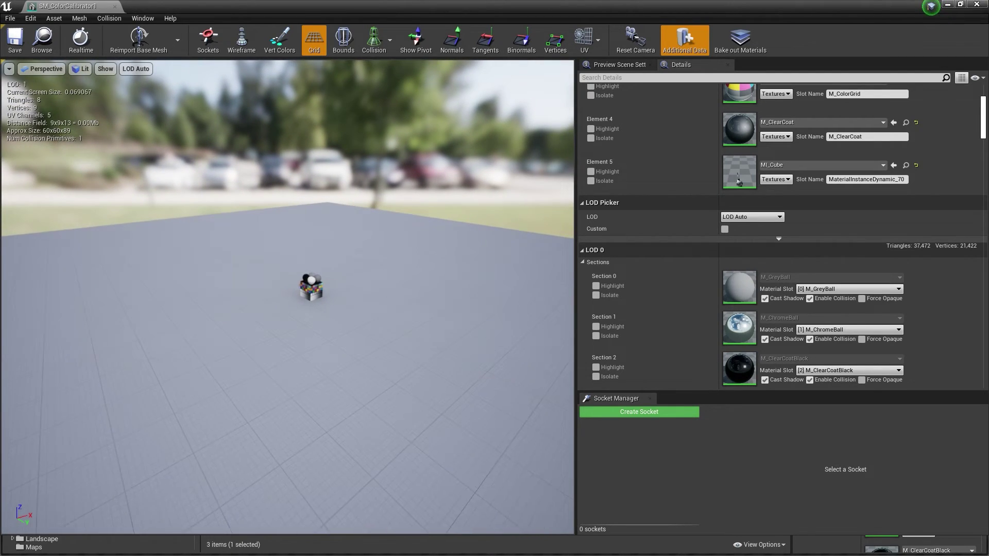
{"action": "left_click", "coordinate": [137, 69]}
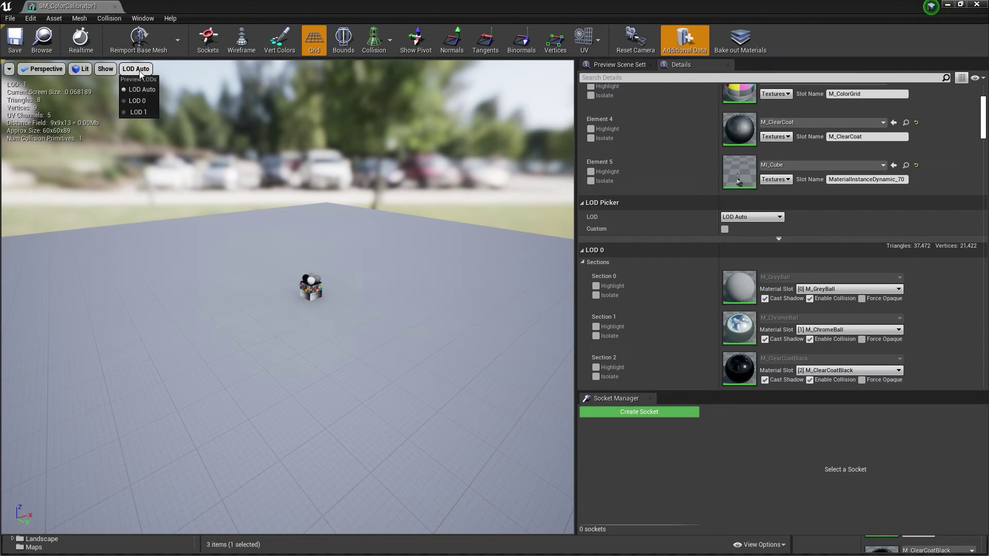
{"action": "left_click", "coordinate": [139, 112]}
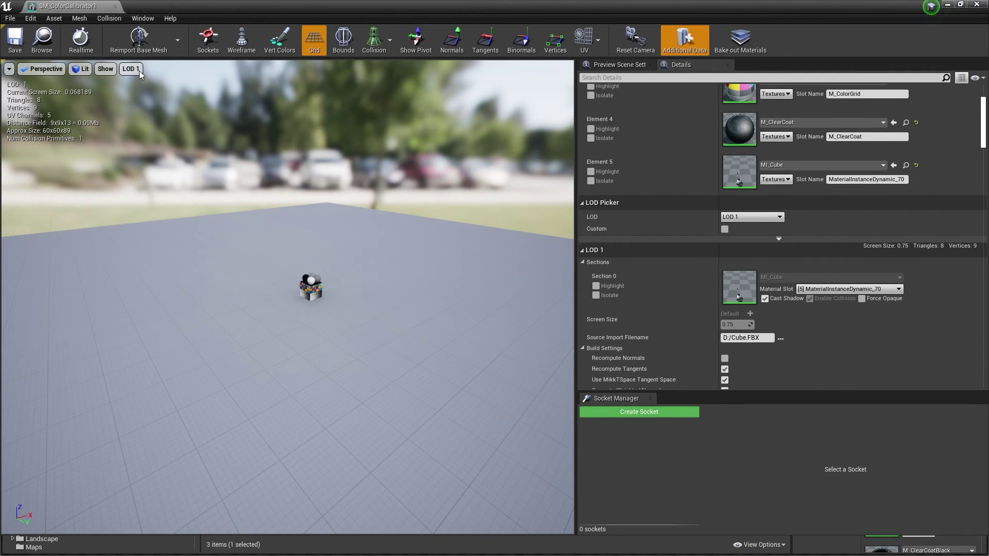